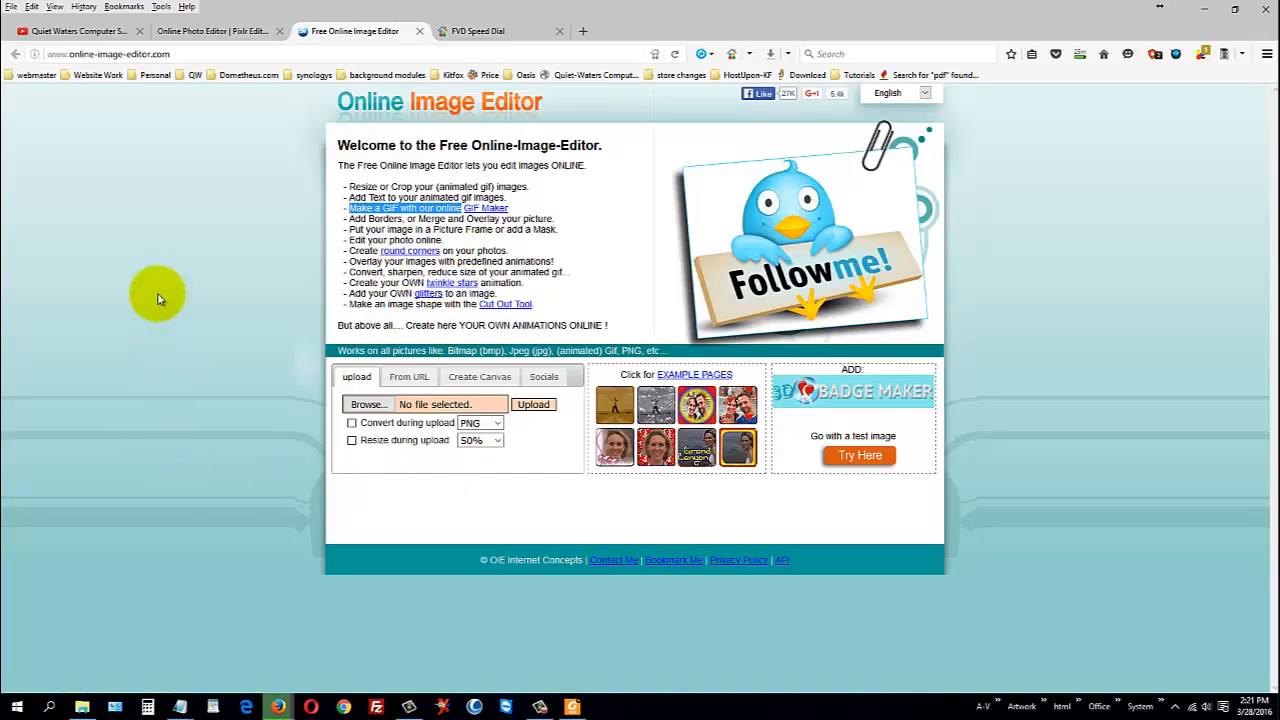
# Step: Upload the black cat picture VDSeZZ9 from the Web Images folder for editing
pyautogui.click(375, 408)
pyautogui.scroll(-1, 766, 445)
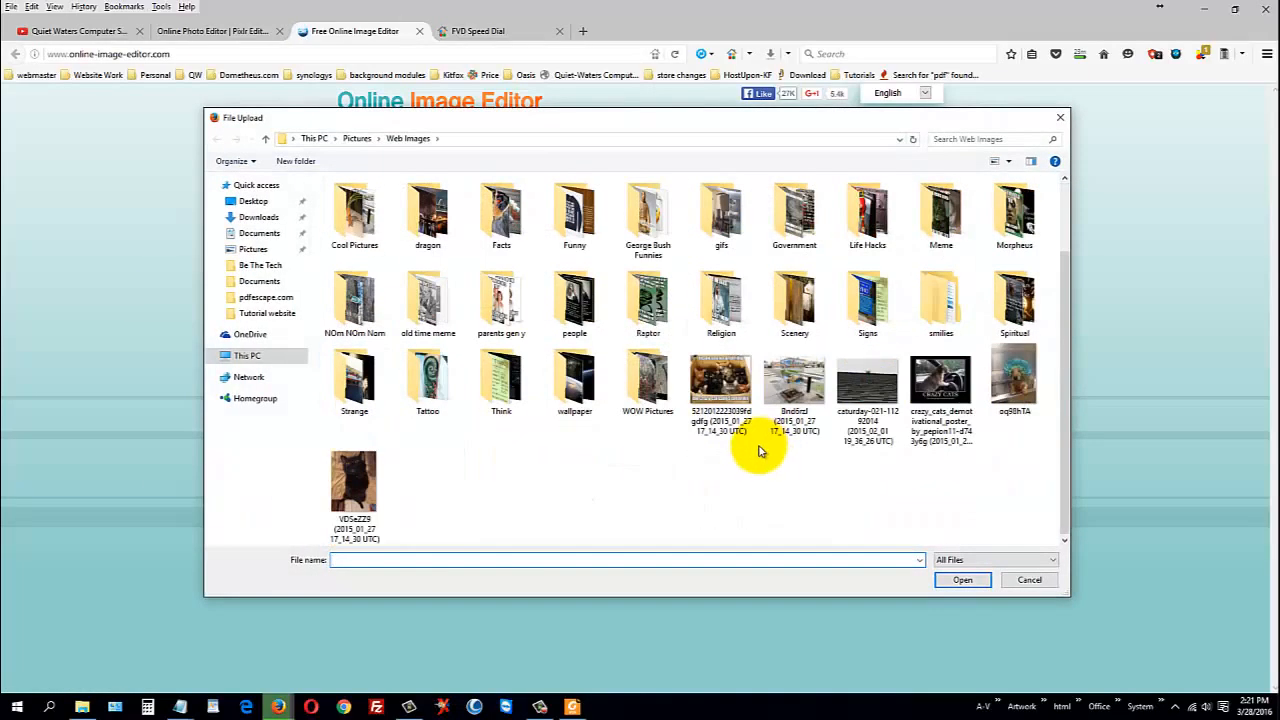
pyautogui.click(365, 478)
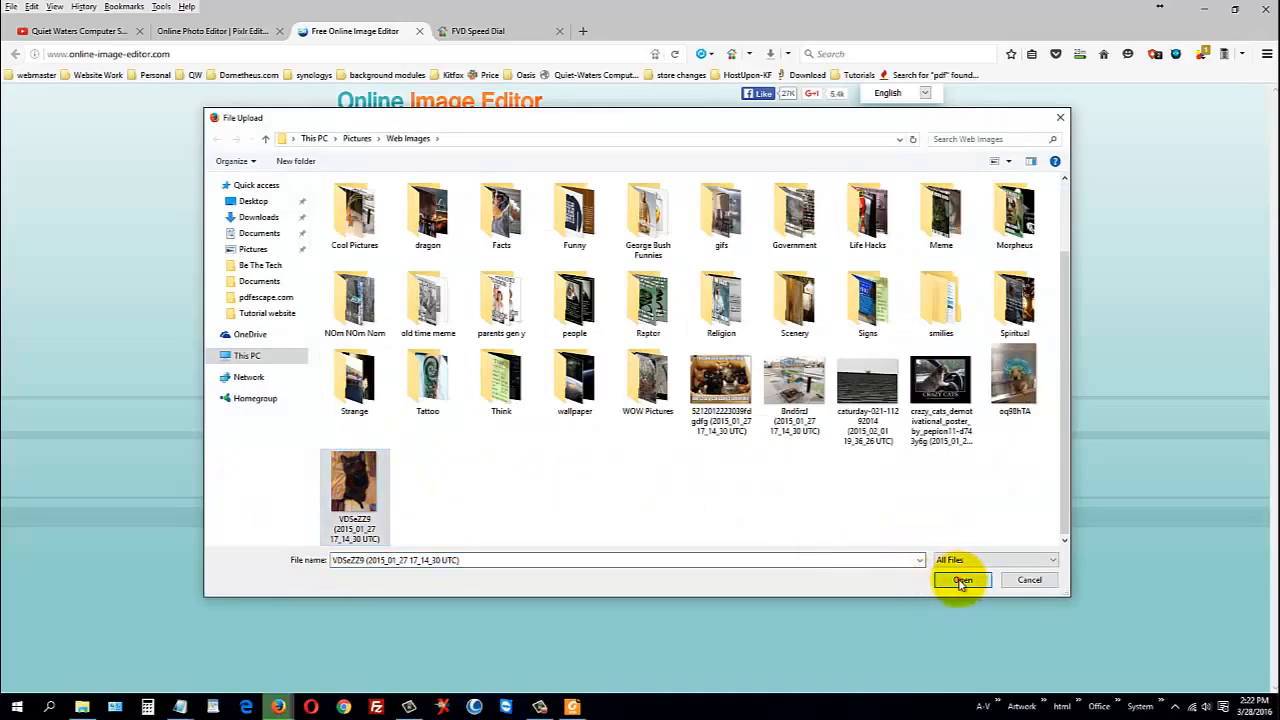
pyautogui.click(962, 580)
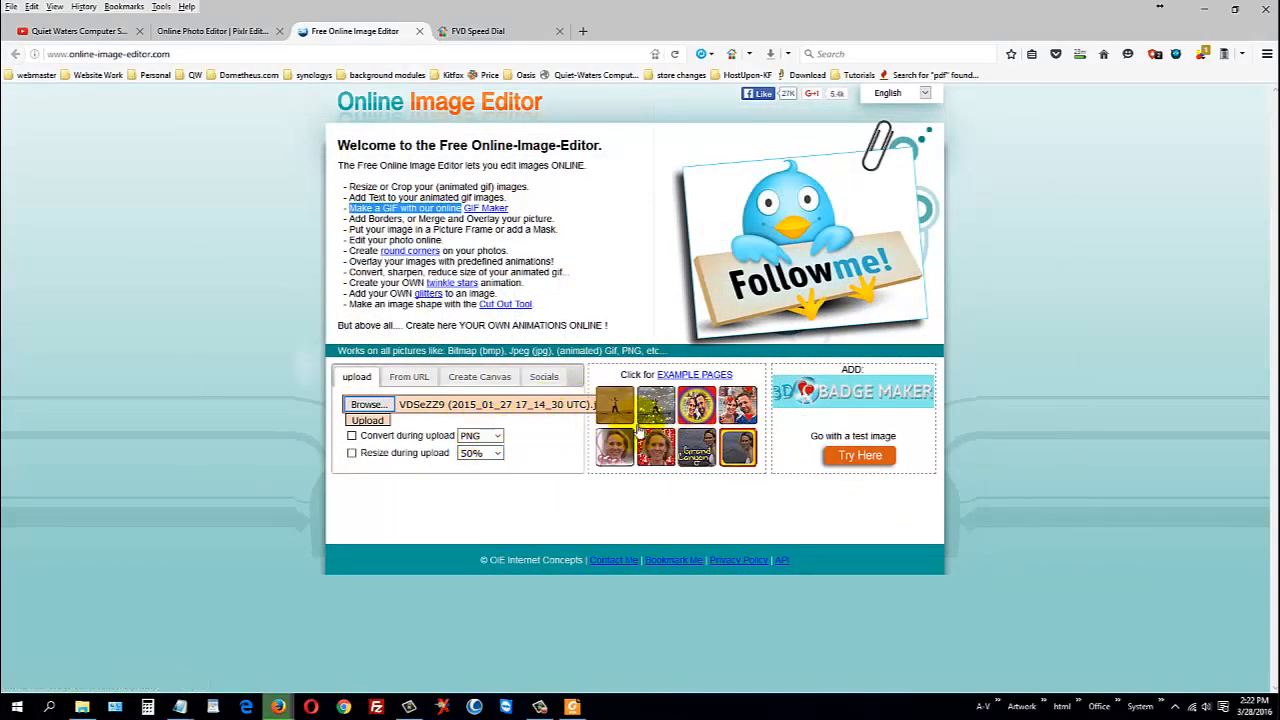
pyautogui.click(372, 420)
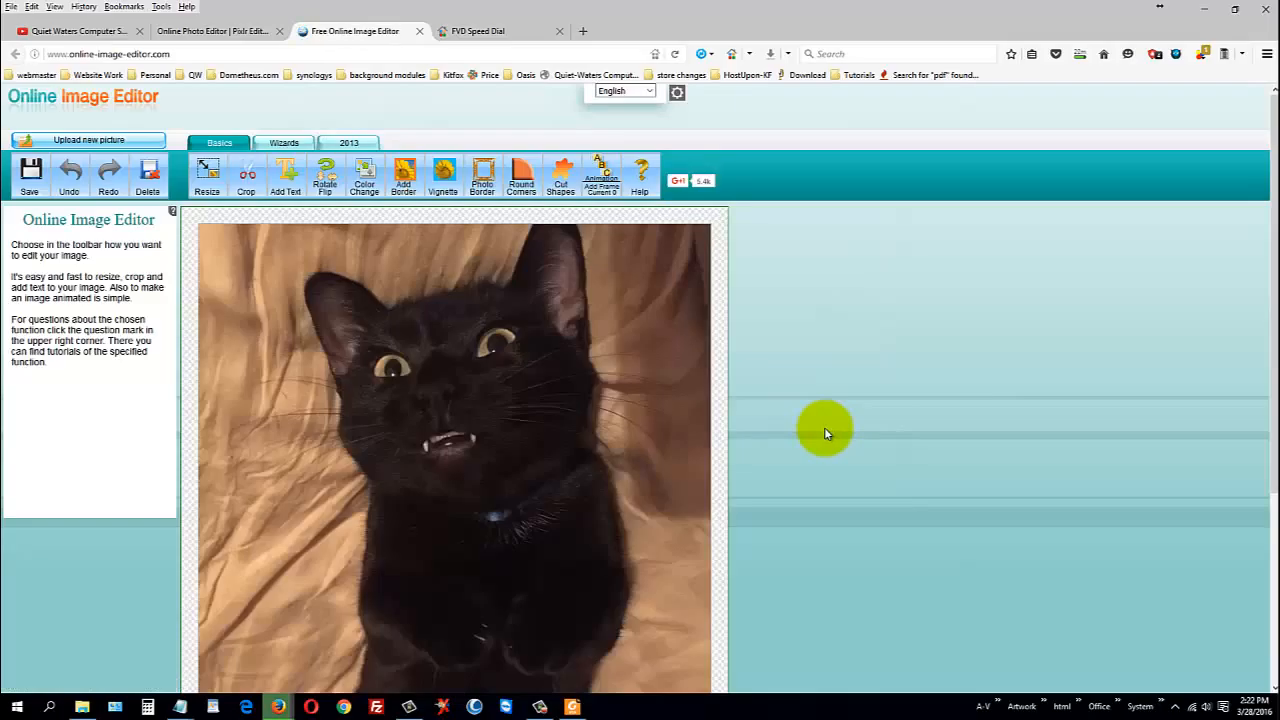
pyautogui.scroll(-3, 824, 430)
pyautogui.scroll(3, 824, 427)
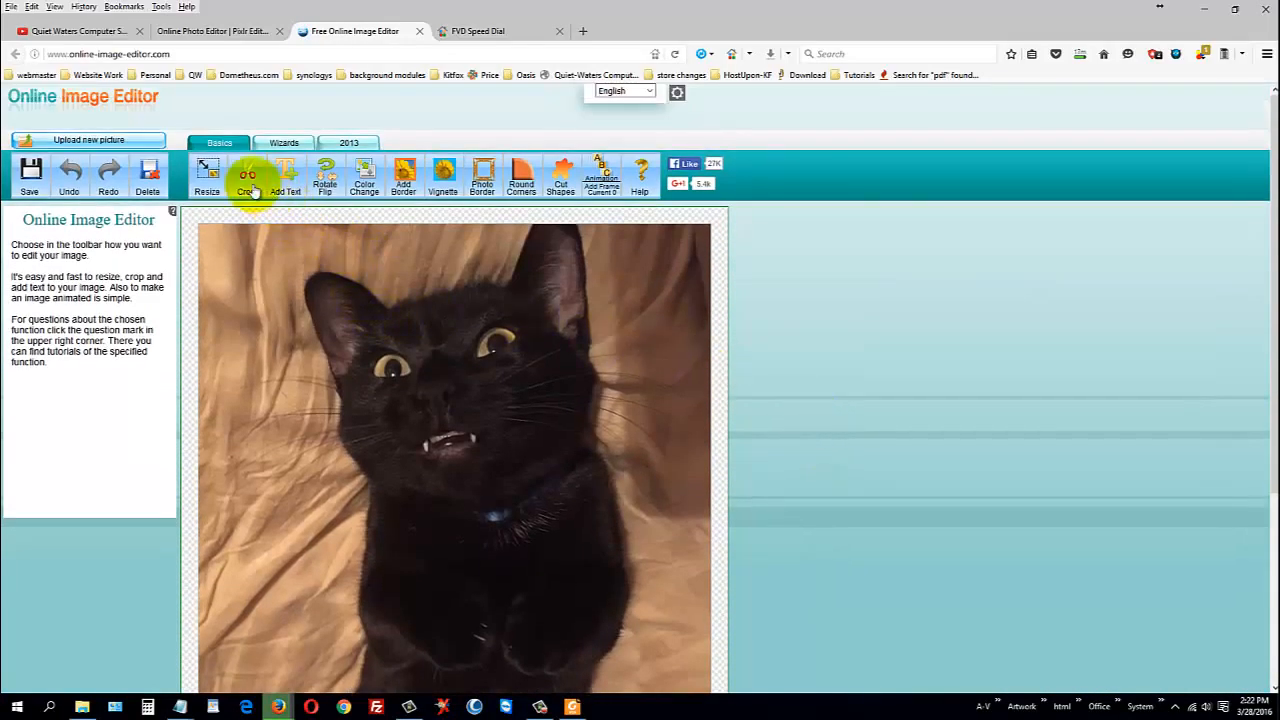
pyautogui.click(286, 144)
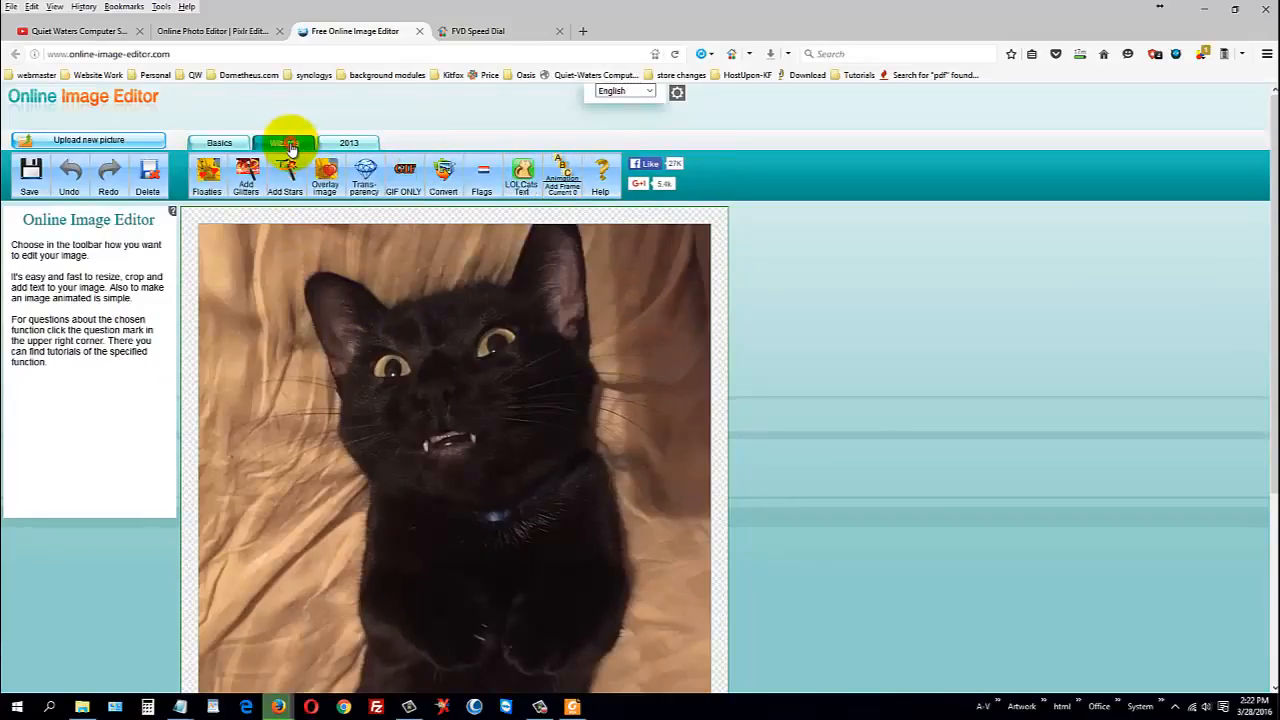
pyautogui.click(221, 145)
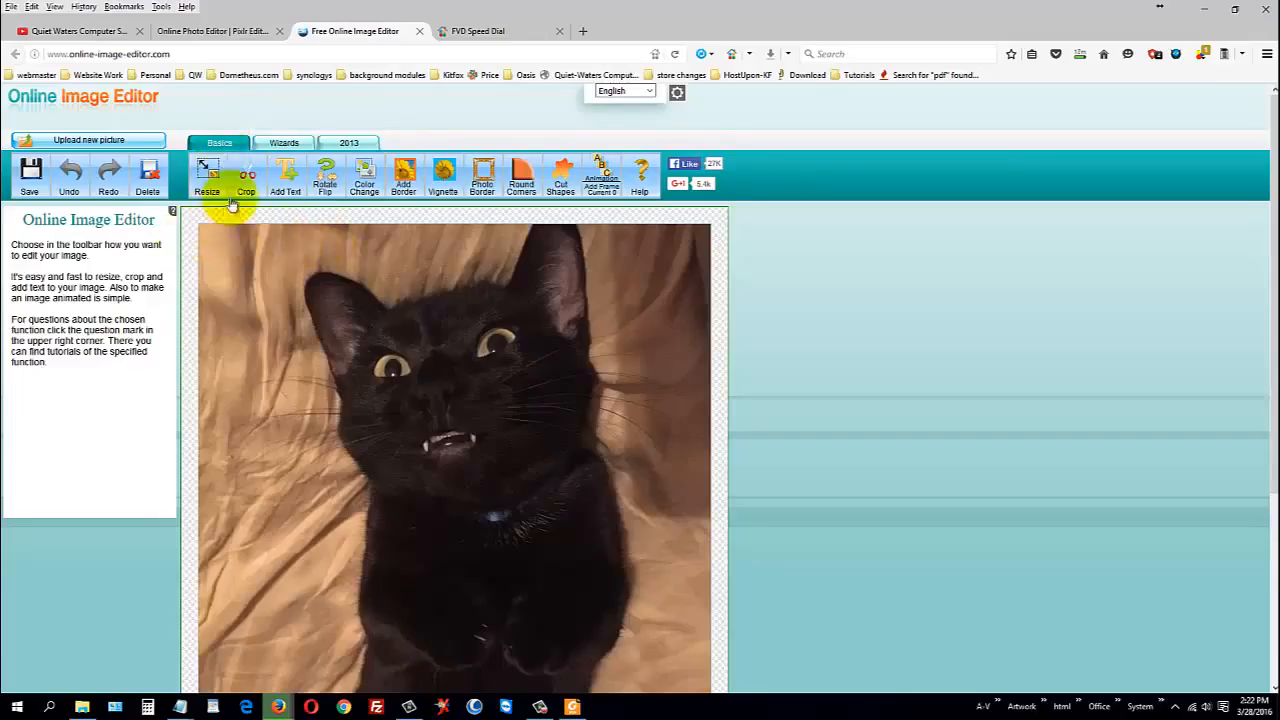
# Step: Crop the image around the cat's head and chest to about 638 by 572 px, offset 115 horizontally and 0 vertically
pyautogui.click(247, 177)
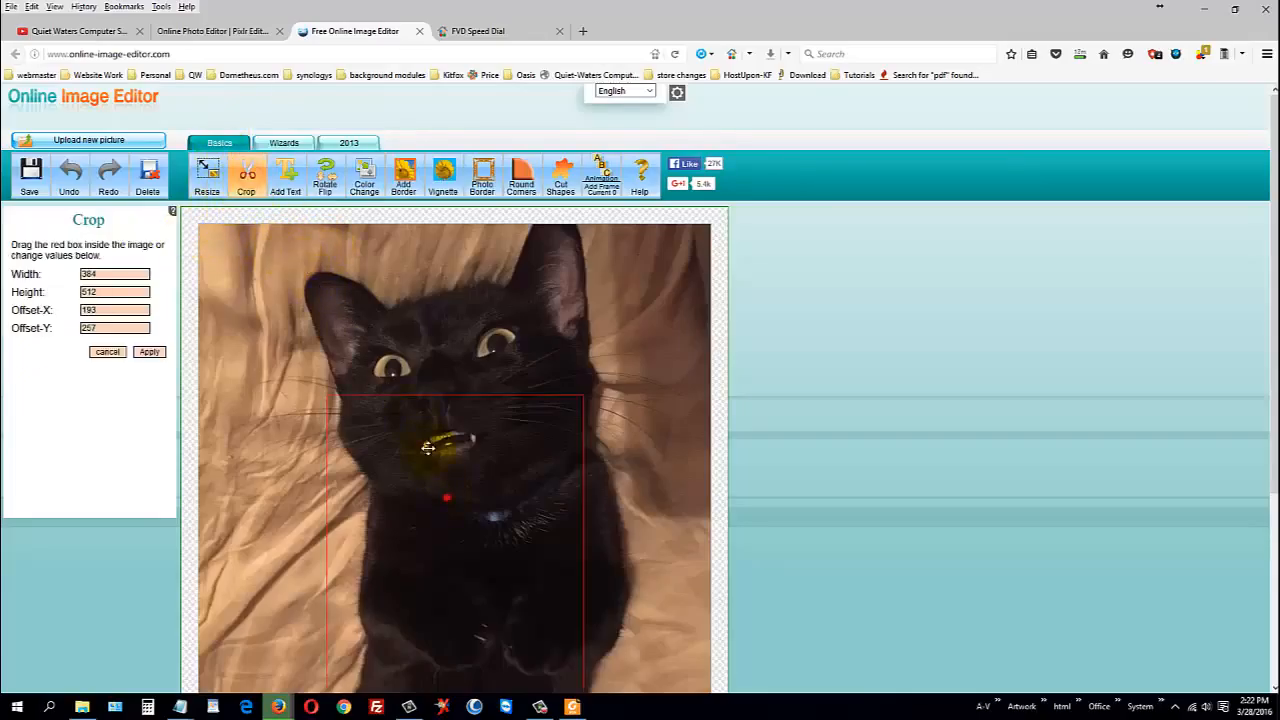
pyautogui.moveTo(427, 447); pyautogui.dragTo(369, 287)
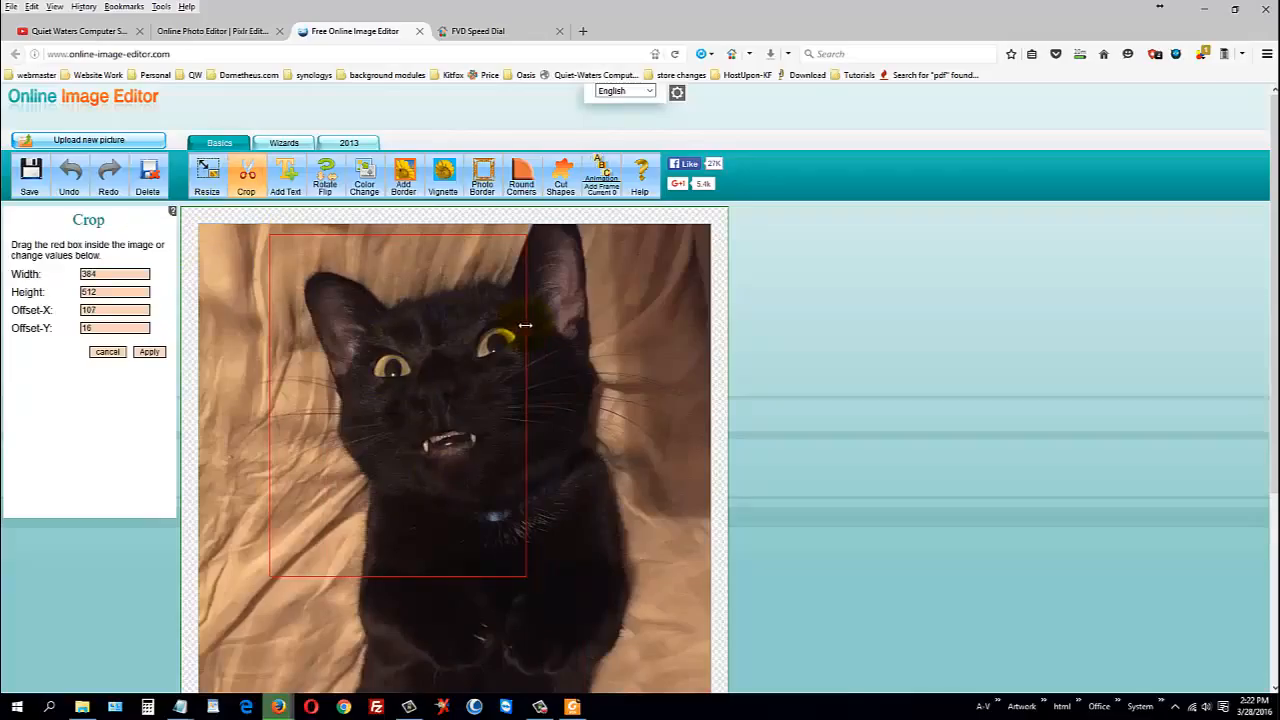
pyautogui.moveTo(525, 326); pyautogui.dragTo(609, 325)
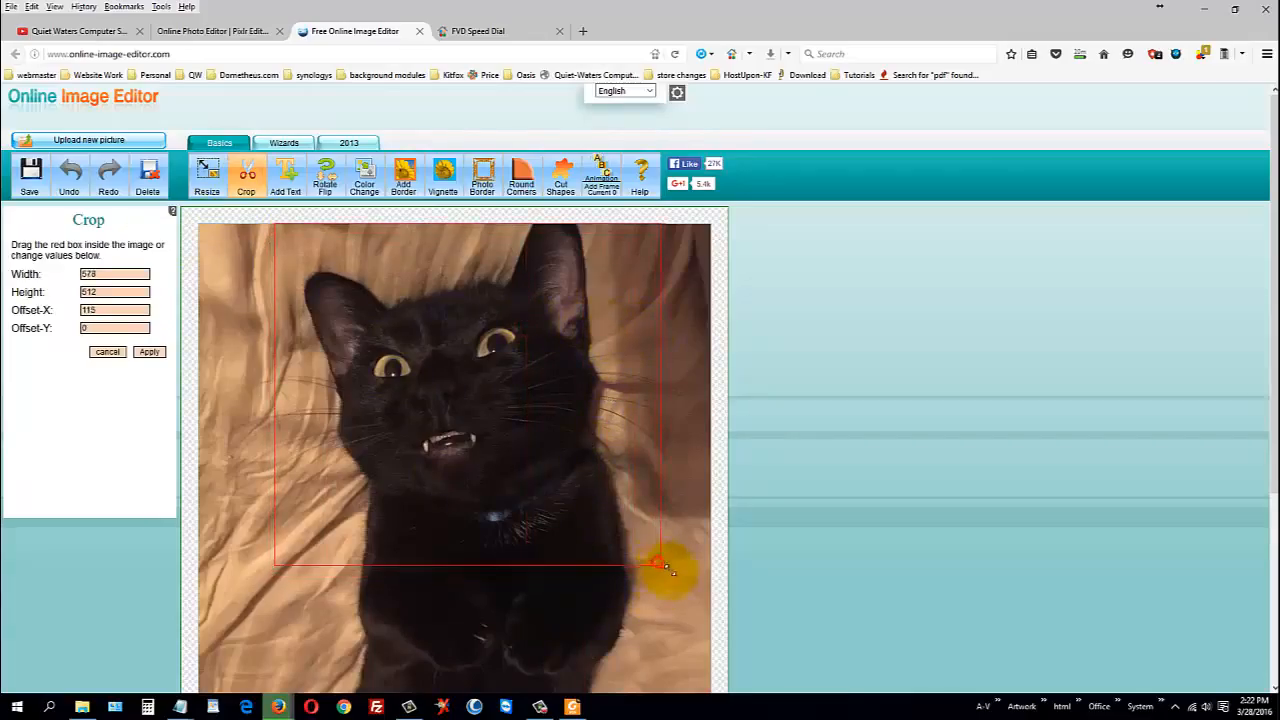
pyautogui.moveTo(666, 568); pyautogui.dragTo(706, 608)
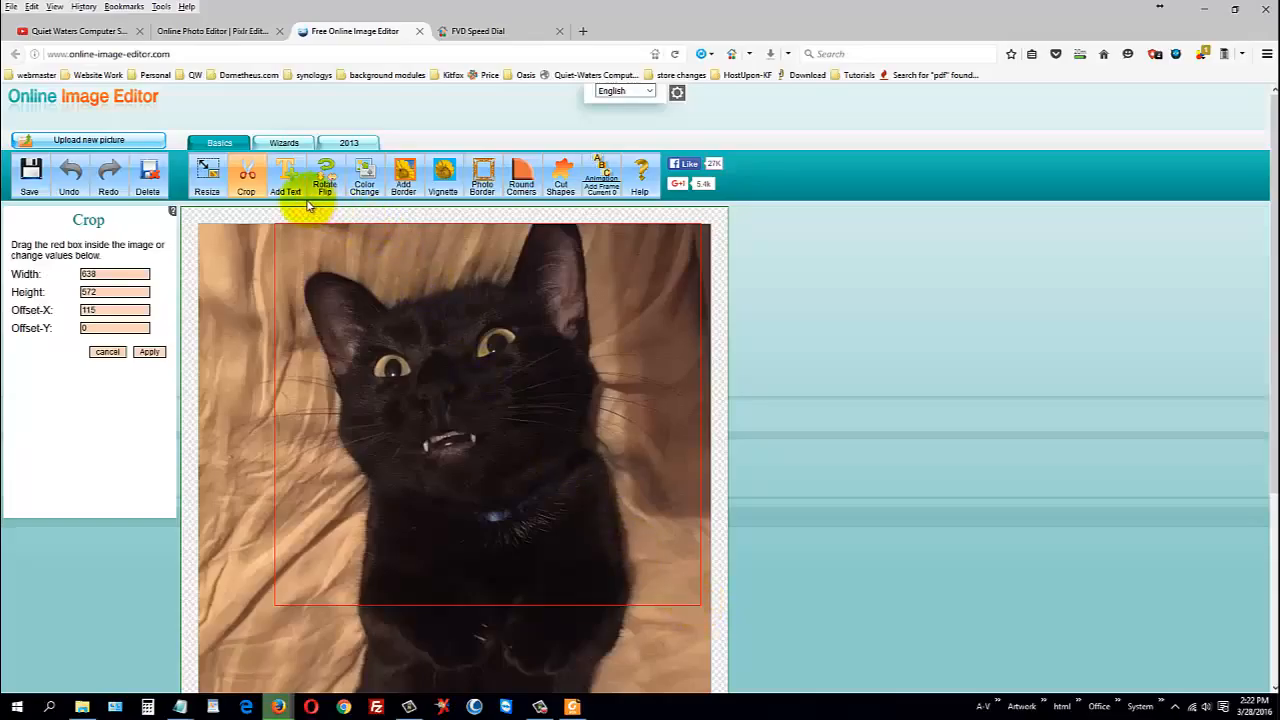
pyautogui.click(149, 352)
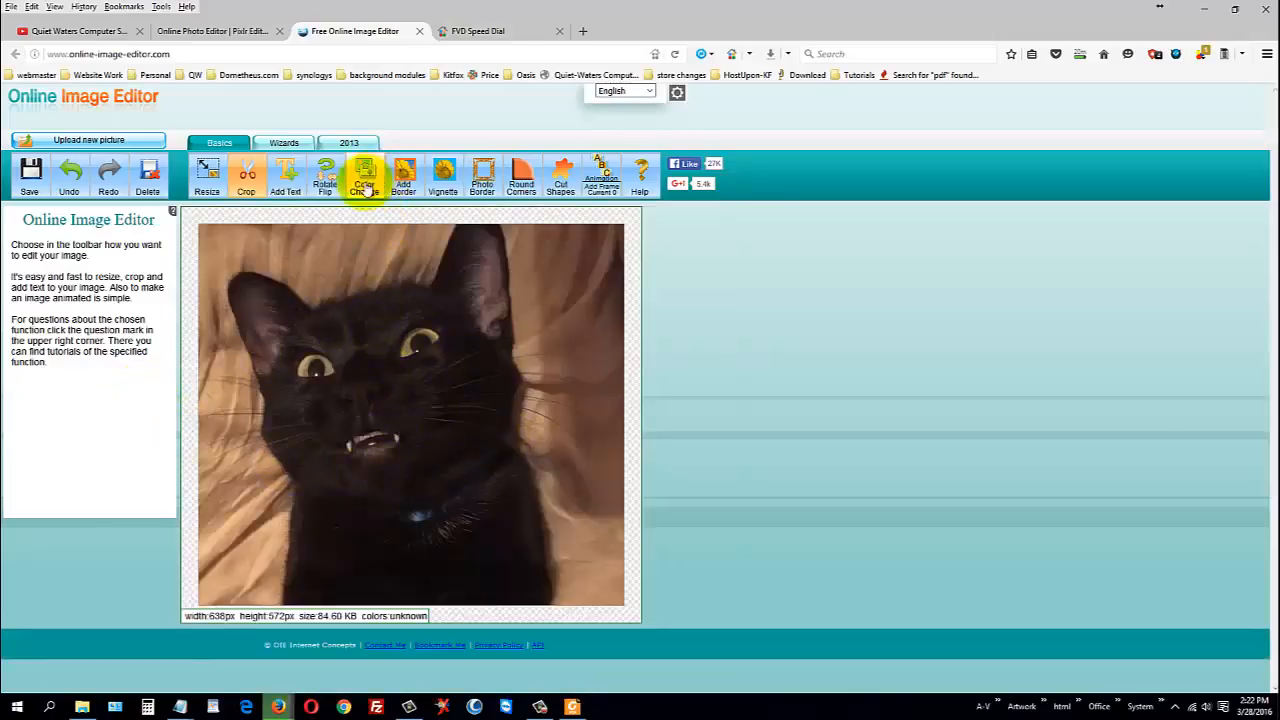
# Step: Add a Raised border with width 6 and colour 0b0b0a to the image
pyautogui.click(404, 178)
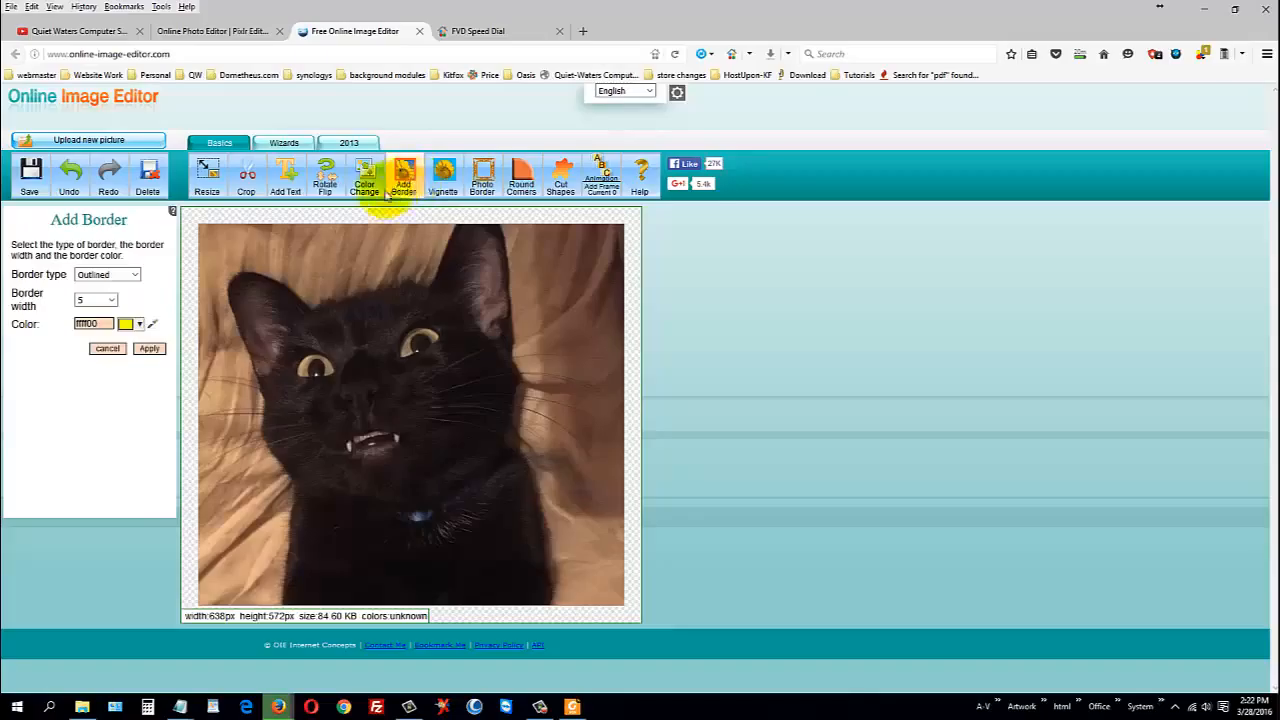
pyautogui.click(146, 277)
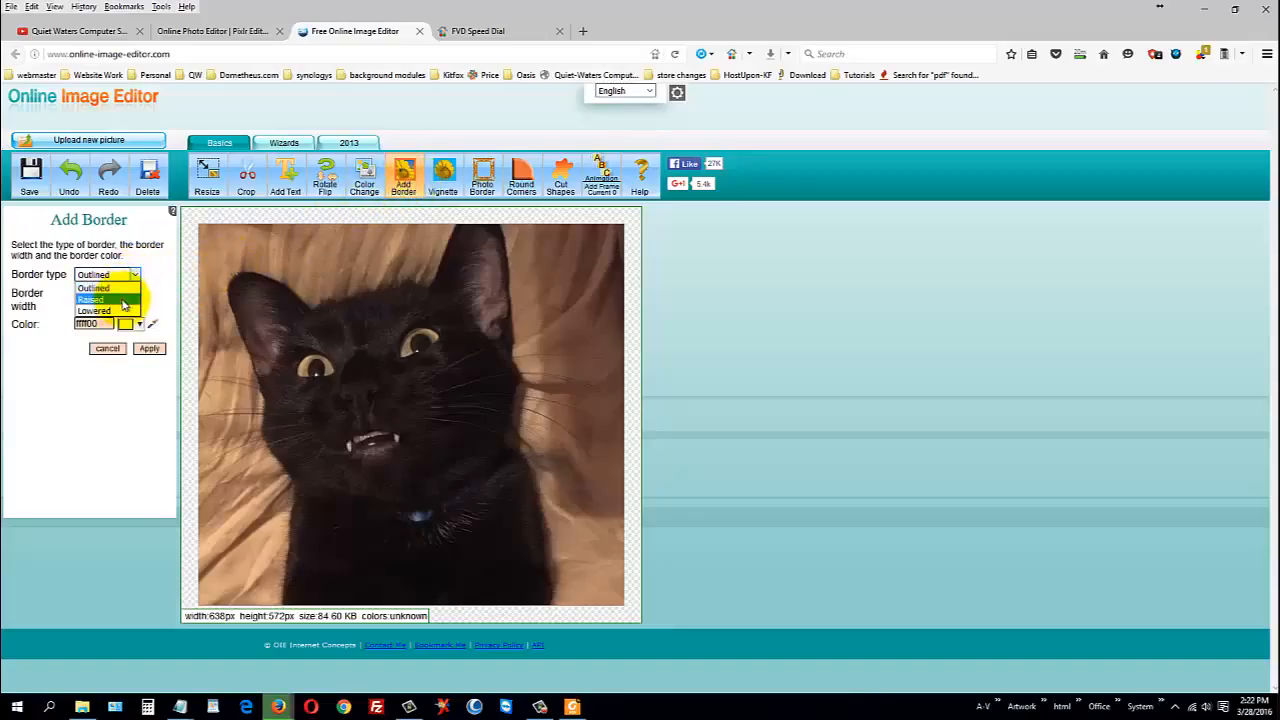
pyautogui.click(120, 302)
pyautogui.click(132, 324)
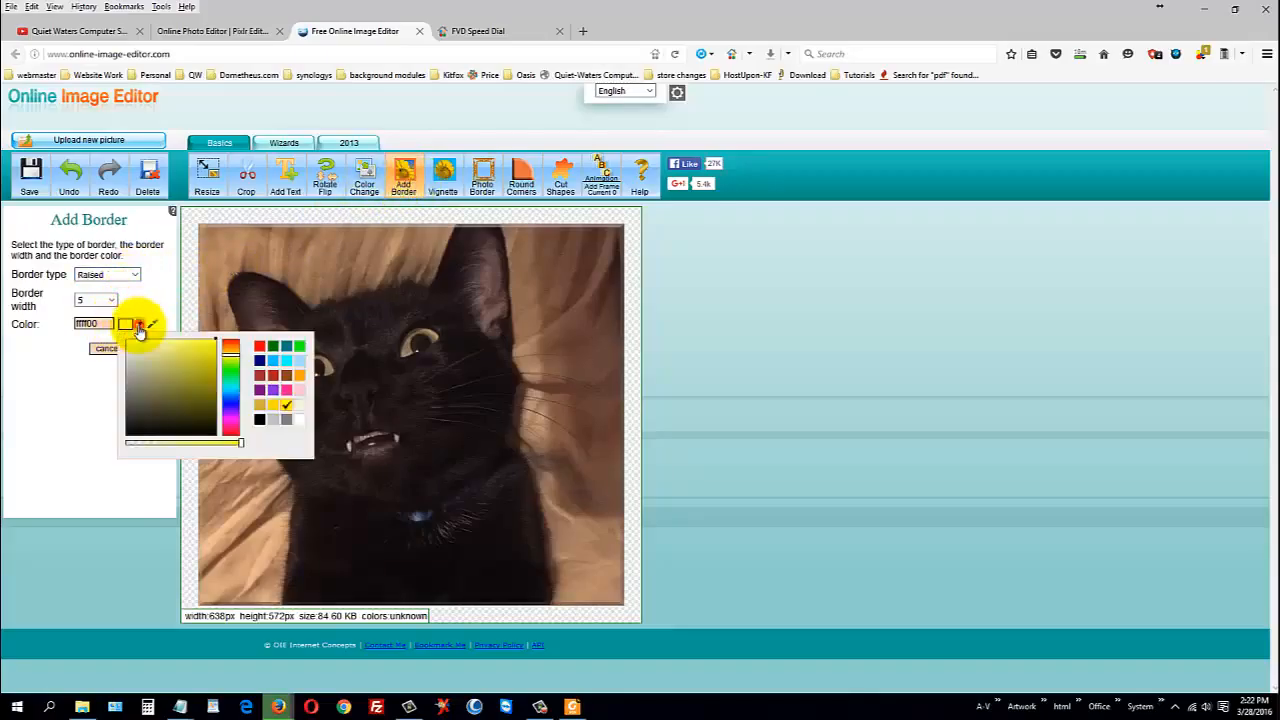
pyautogui.click(128, 430)
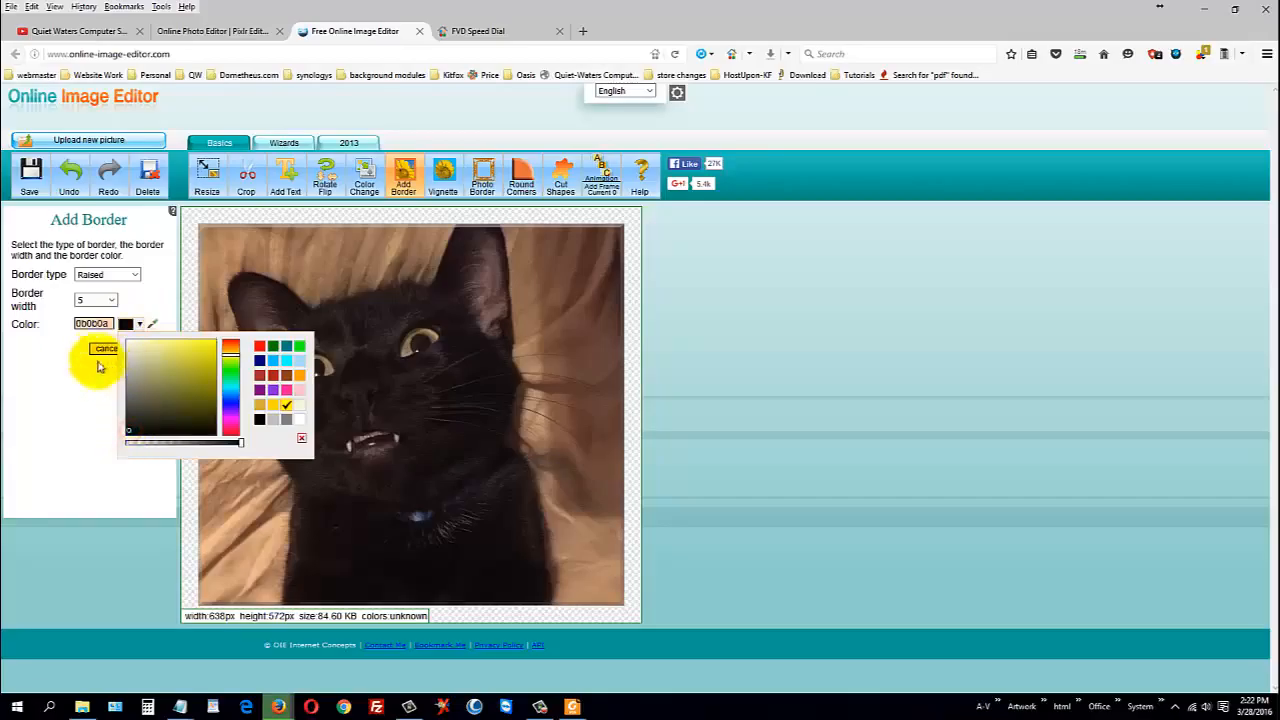
pyautogui.click(79, 347)
pyautogui.click(110, 300)
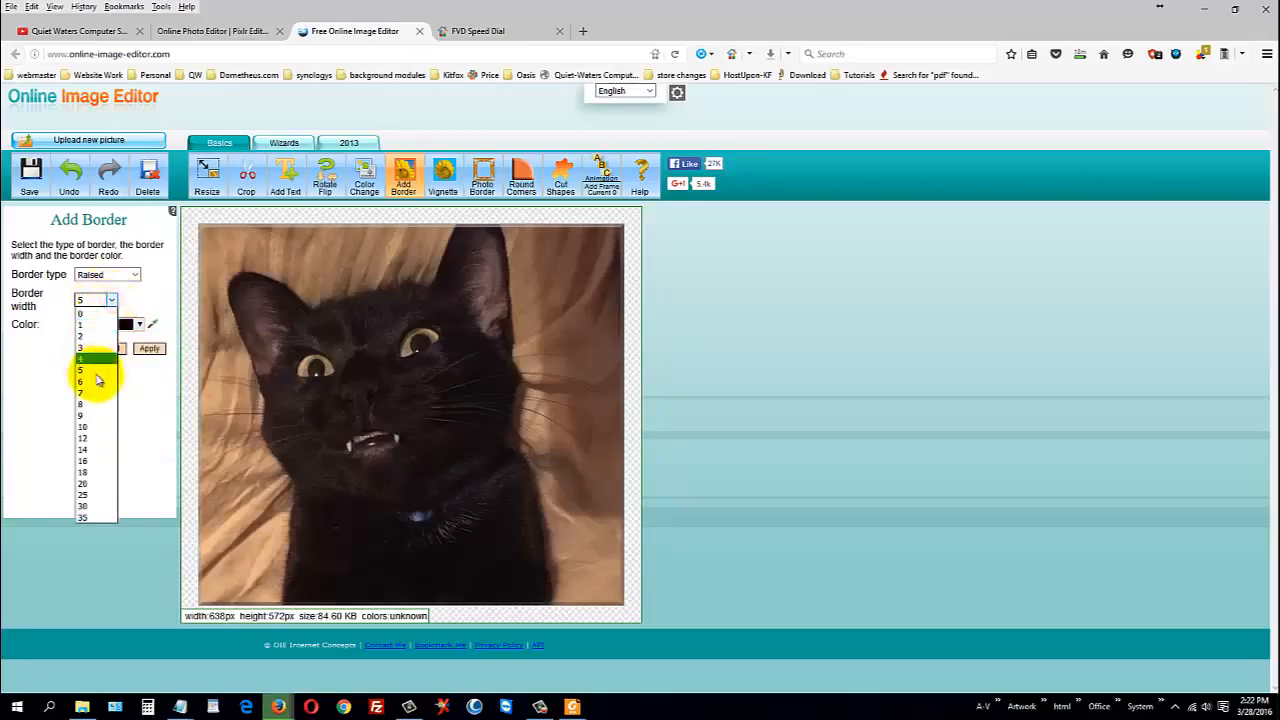
pyautogui.click(96, 383)
pyautogui.click(150, 348)
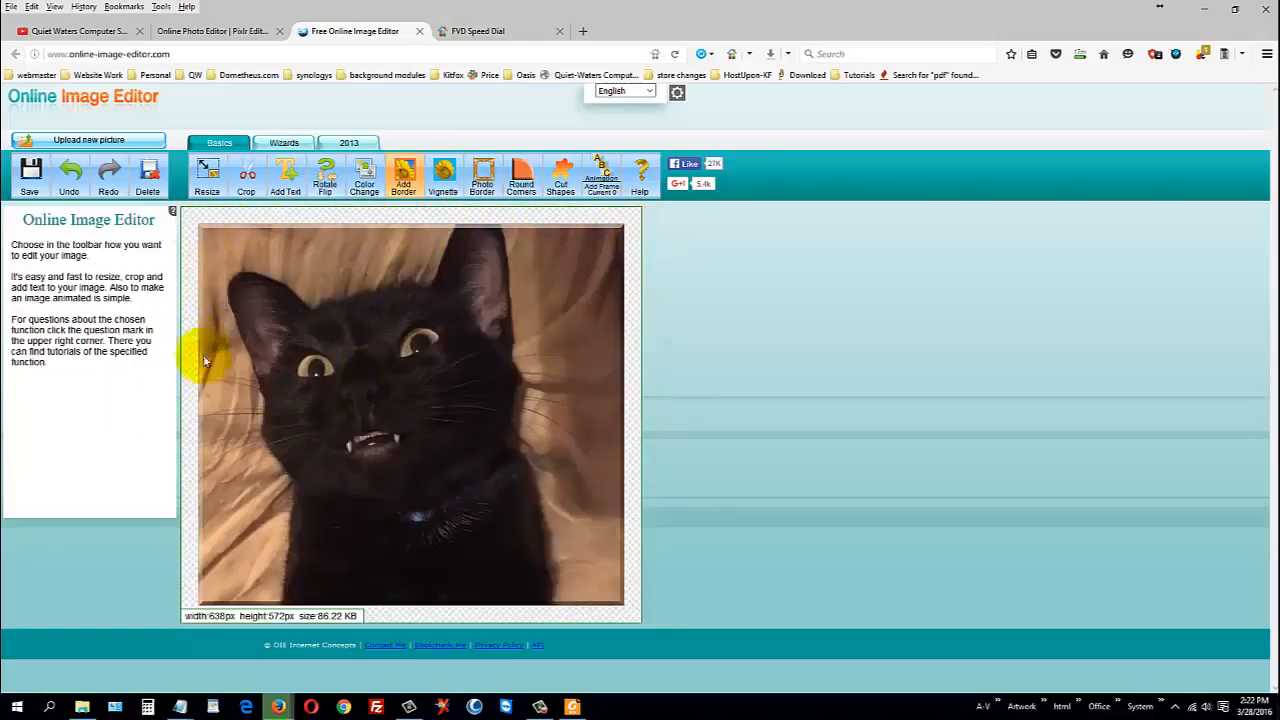
# Step: Try a soft oval vignette in colour 0b0b0a on the cat image, and undo it
pyautogui.click(444, 180)
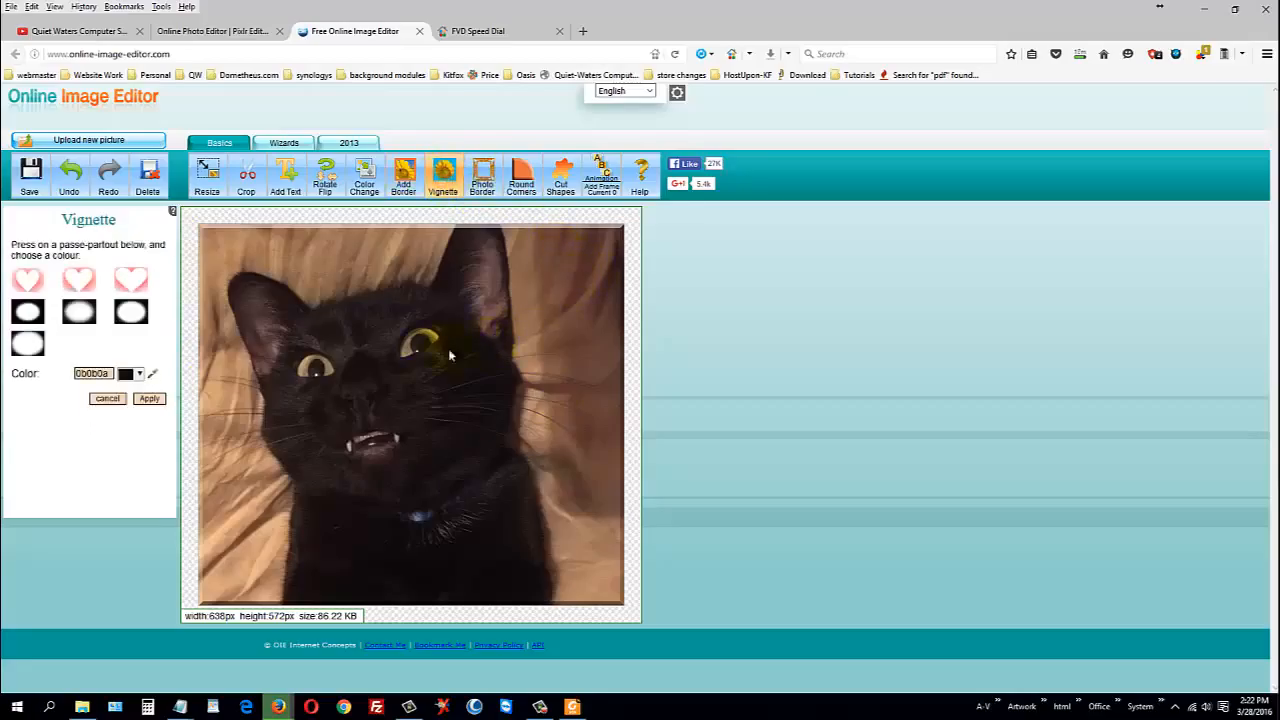
pyautogui.click(145, 305)
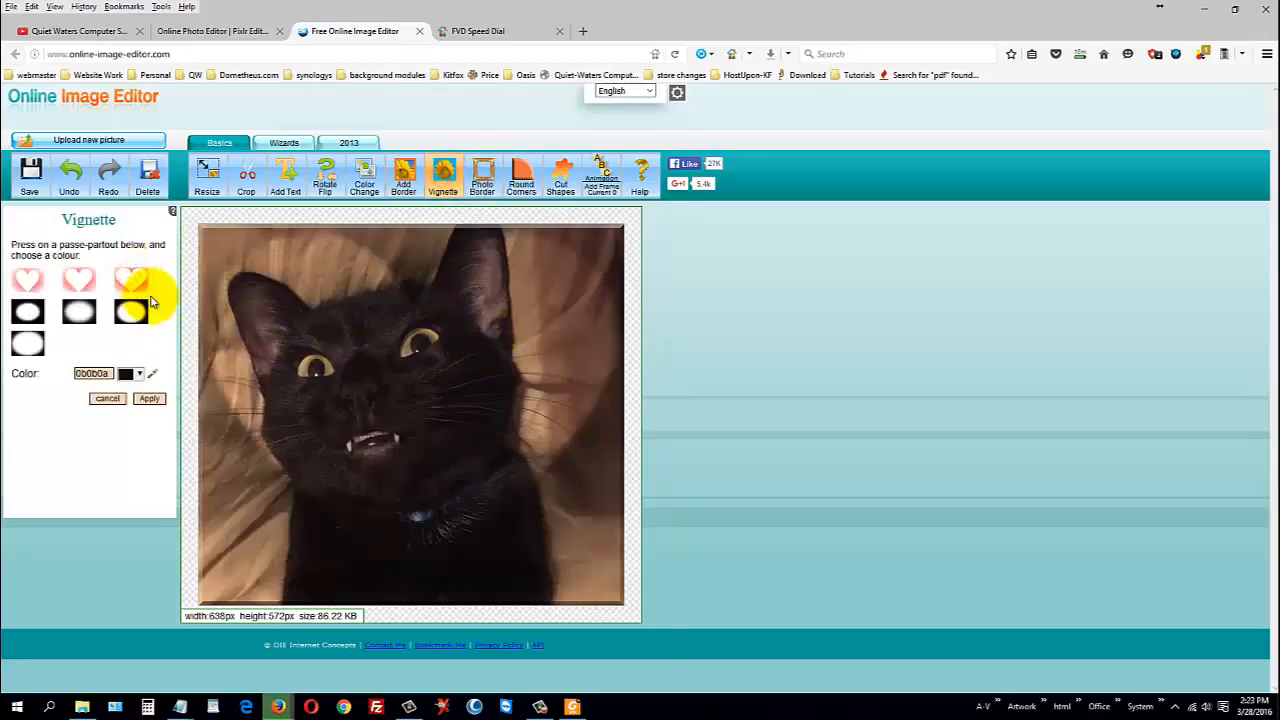
pyautogui.click(149, 399)
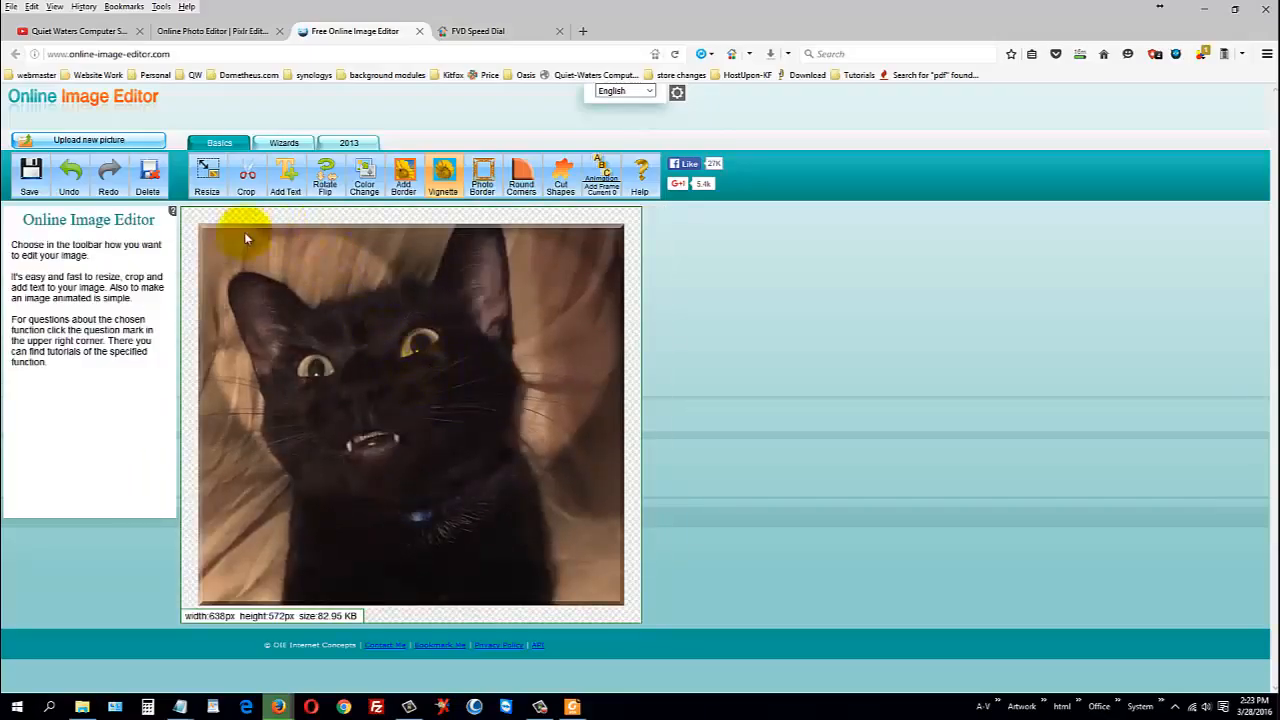
pyautogui.click(68, 175)
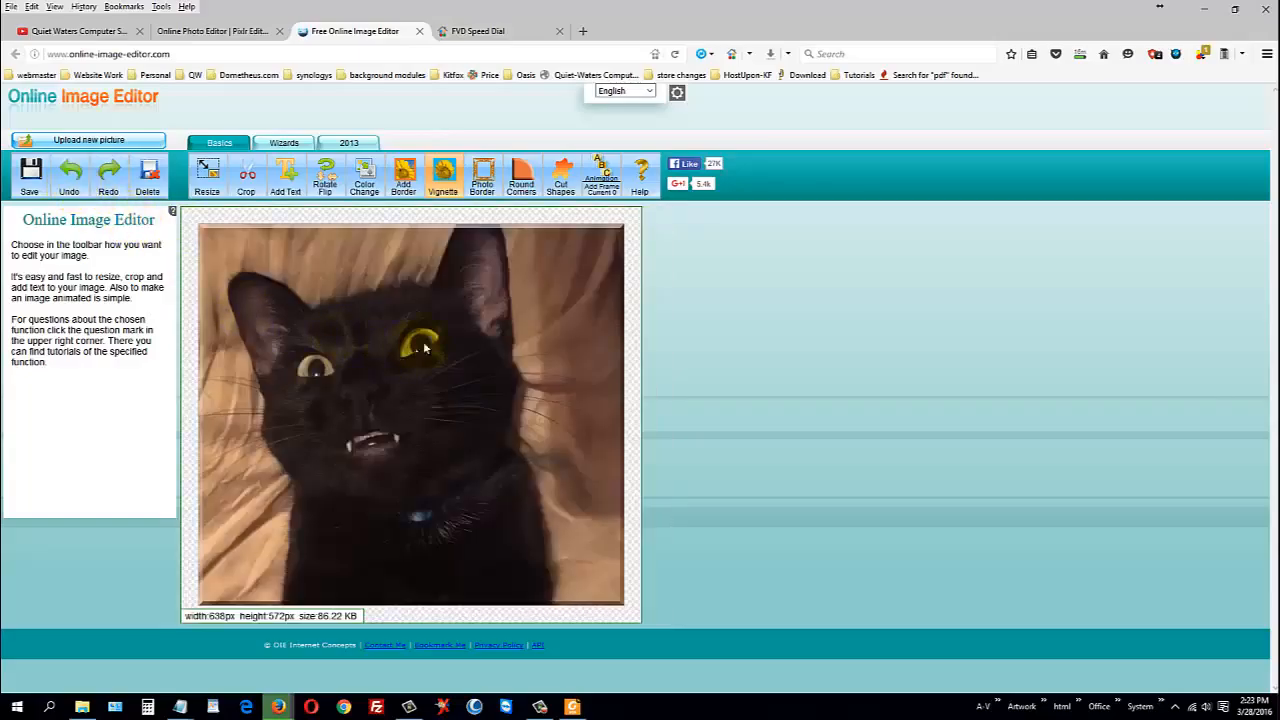
# Step: Choose the rectangular autumn-leaves frame from the additional photo border designs
pyautogui.click(490, 183)
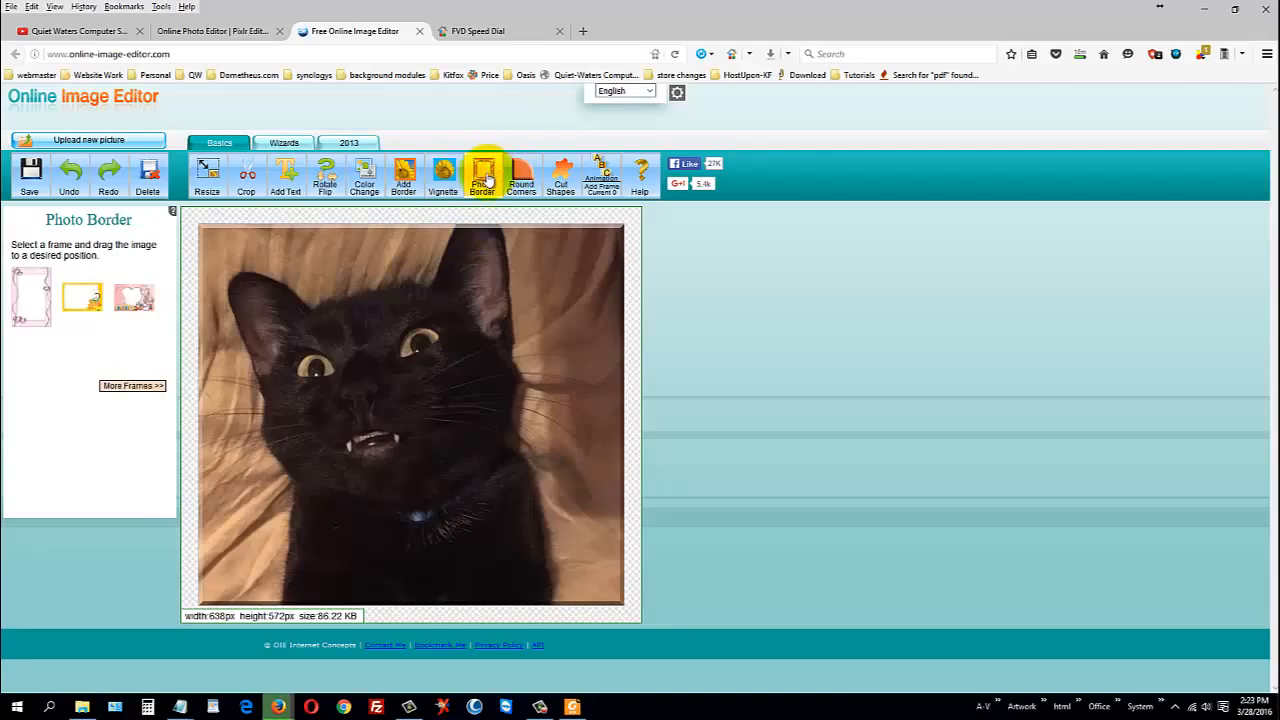
pyautogui.click(148, 402)
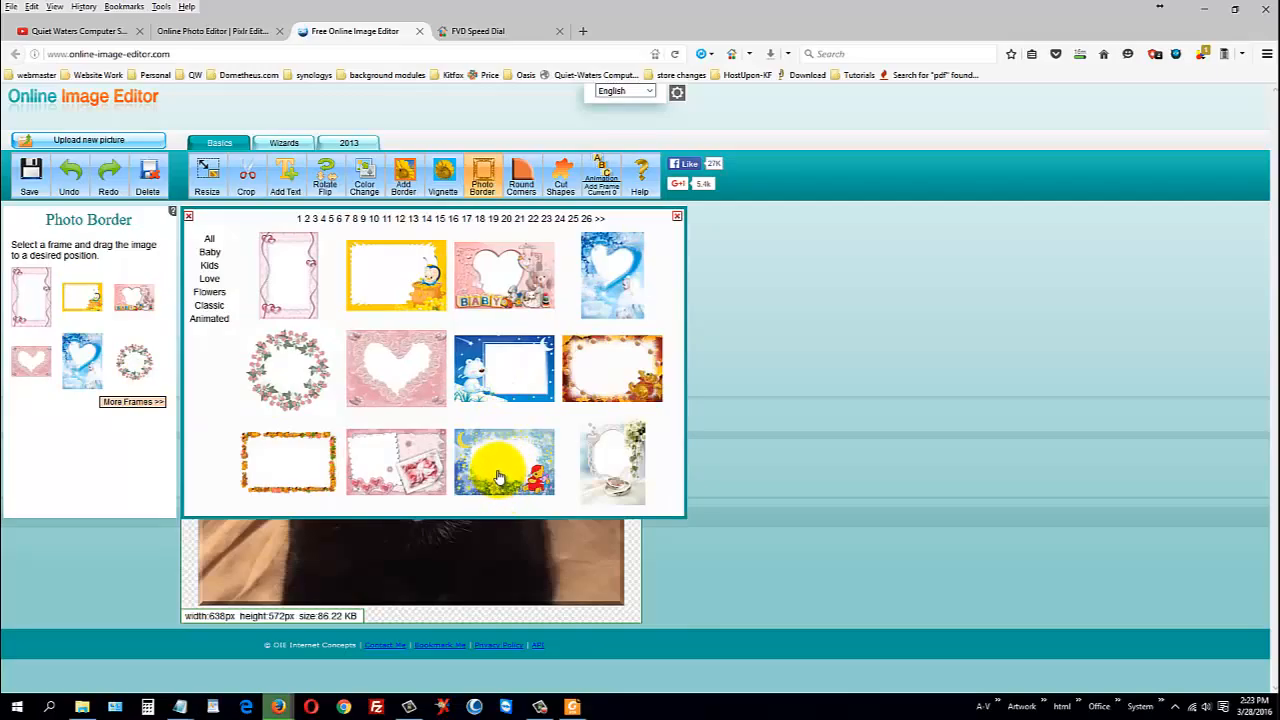
pyautogui.click(293, 460)
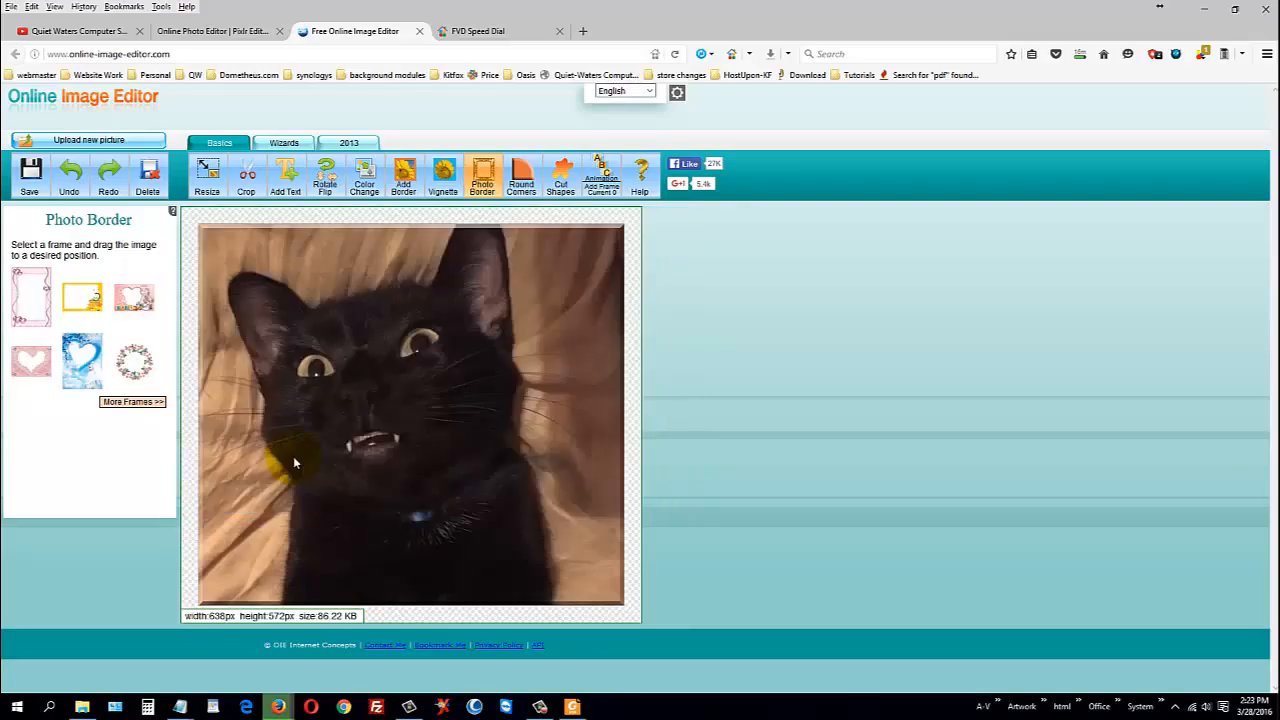
# Step: Enlarge the leaf frame, position the image so the cat's face sits inside it, and apply the photo border
pyautogui.moveTo(355, 310); pyautogui.dragTo(316, 241)
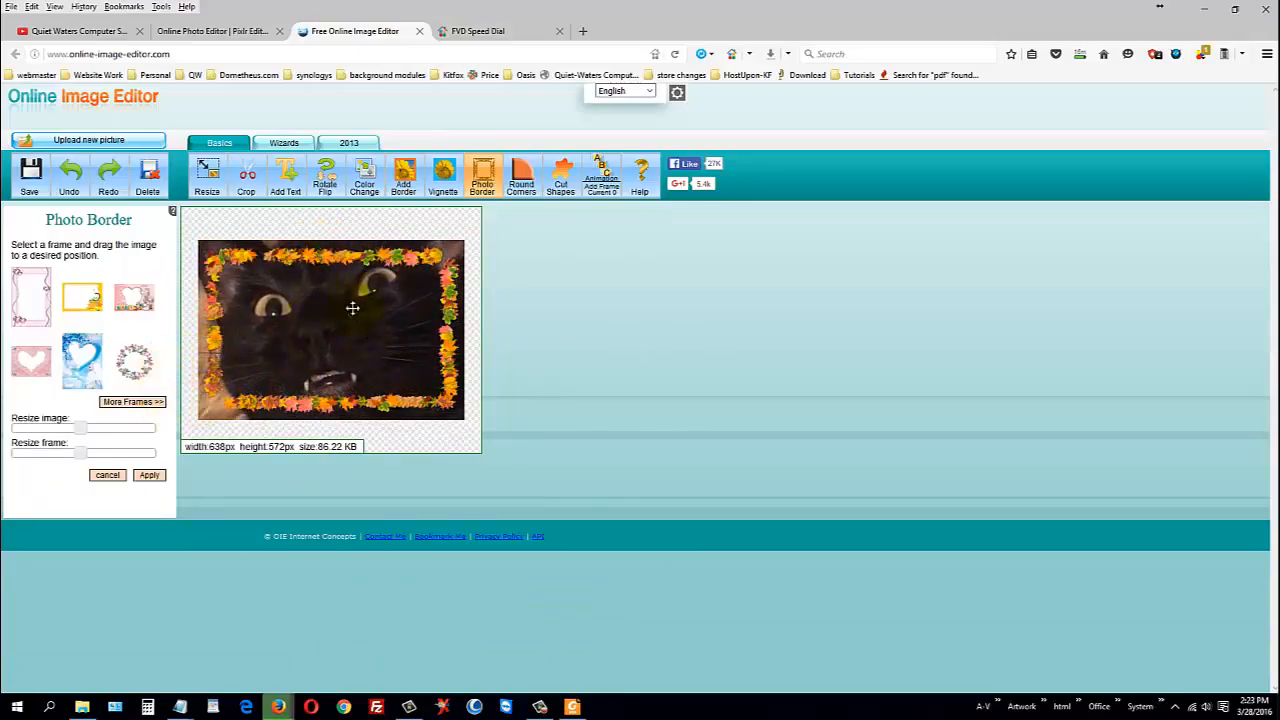
pyautogui.moveTo(354, 306)
pyautogui.mouseDown()
pyautogui.moveTo(368, 360)
pyautogui.moveTo(340, 305)
pyautogui.mouseUp()
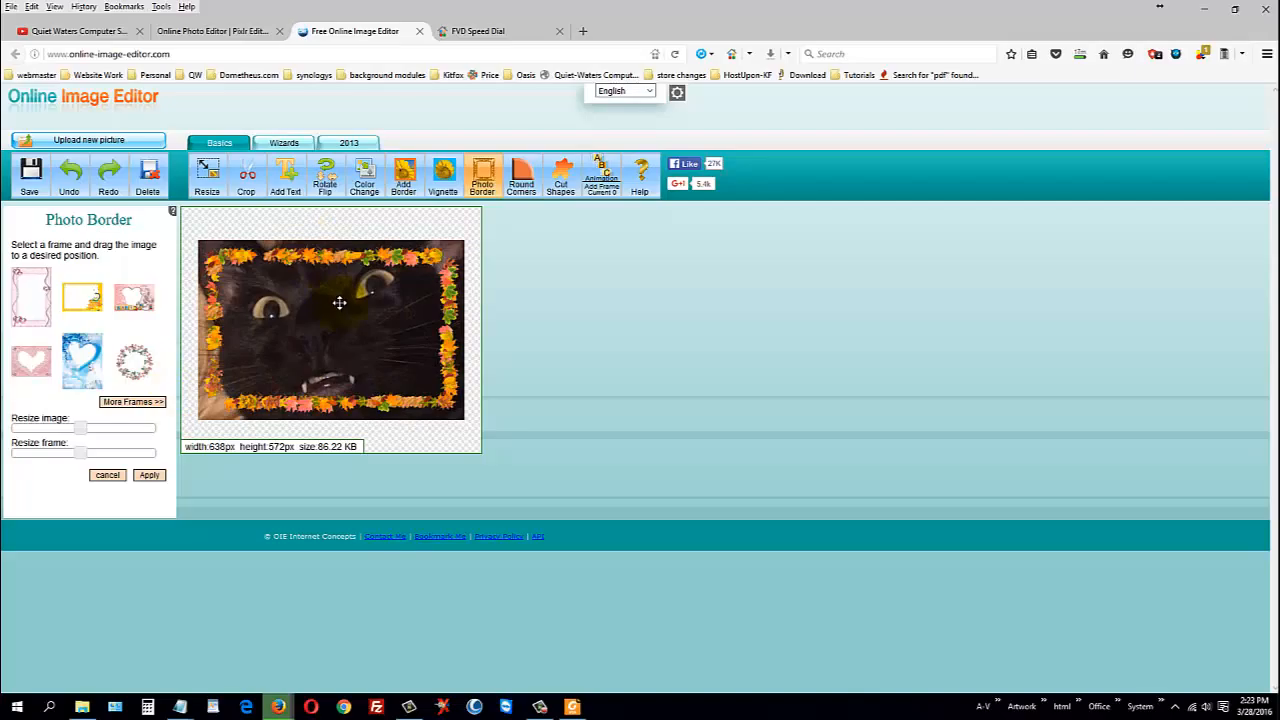
pyautogui.moveTo(80, 452); pyautogui.dragTo(130, 453)
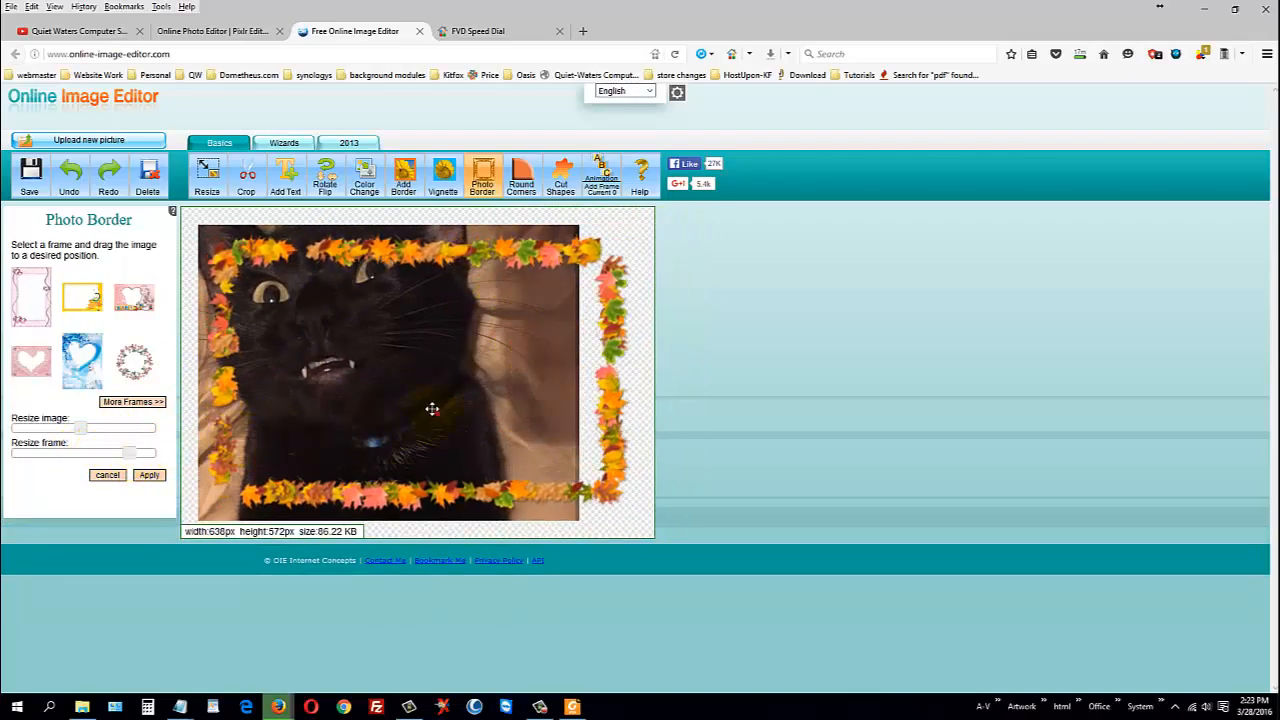
pyautogui.moveTo(432, 408); pyautogui.dragTo(503, 481)
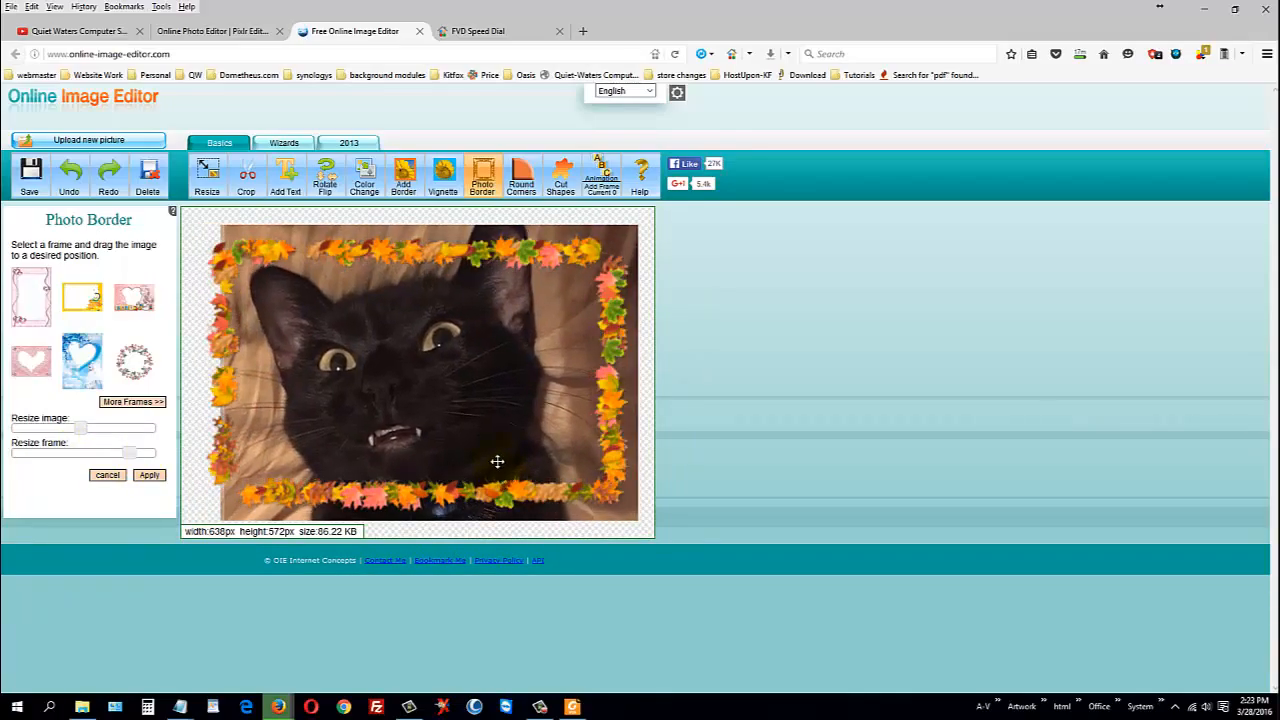
pyautogui.click(148, 477)
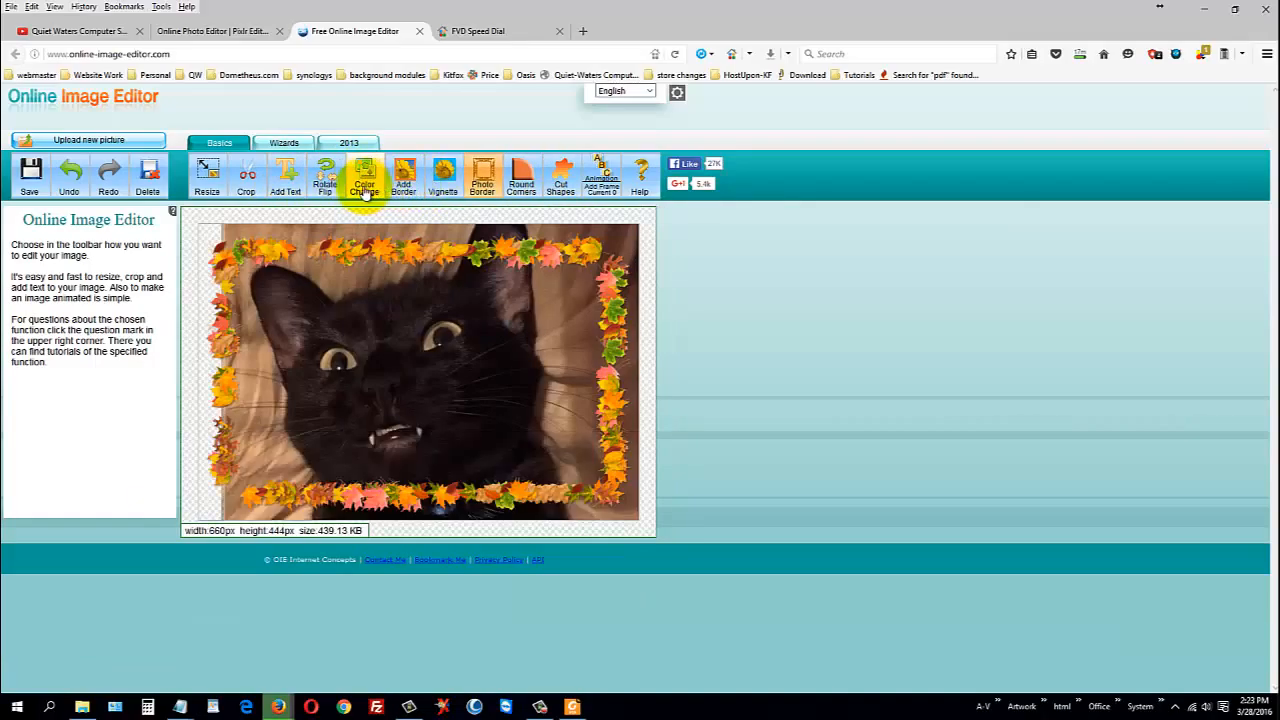
# Step: Open the Add Glitters wizard and flood-fill the transparent strip beside the cat picture with blue glitter
pyautogui.click(284, 143)
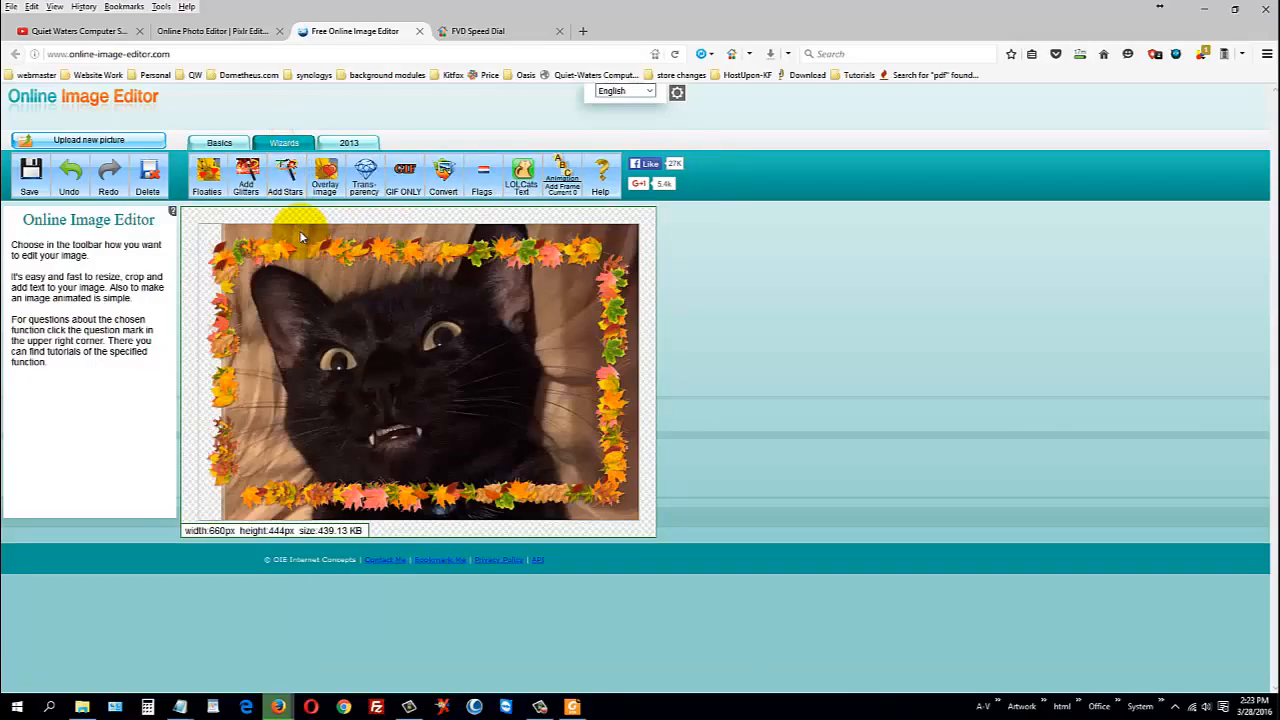
pyautogui.click(246, 175)
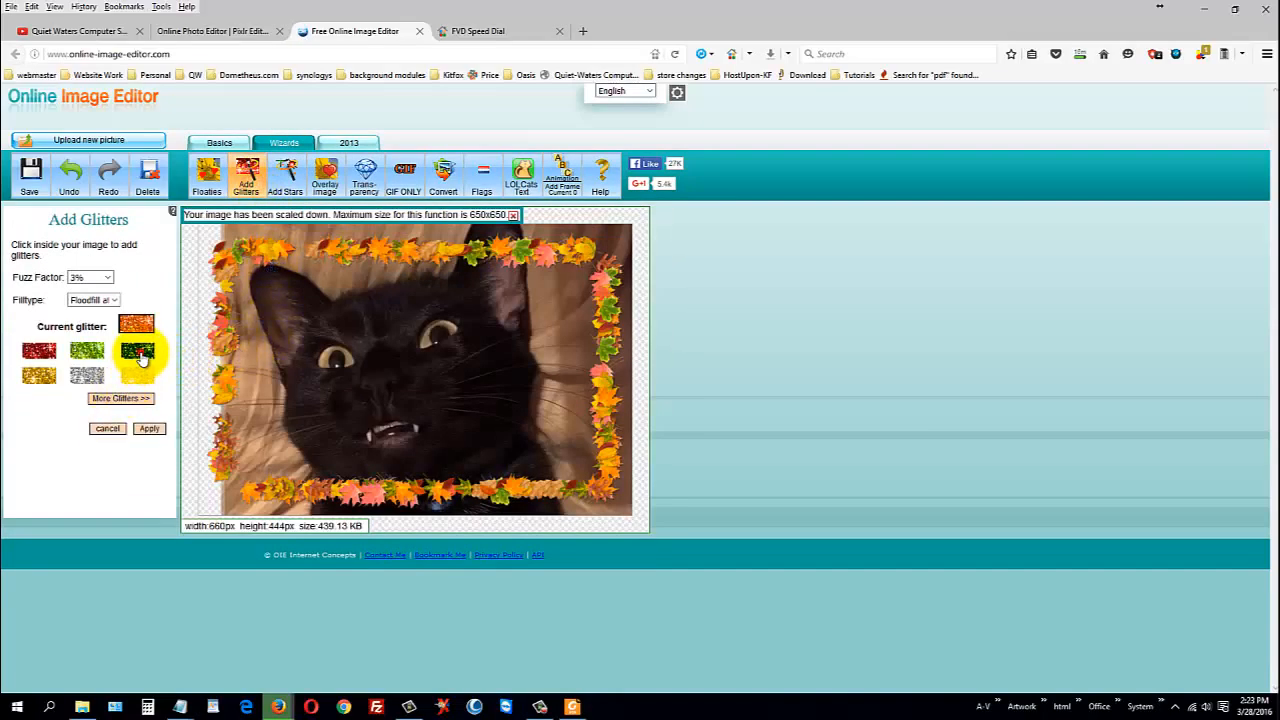
pyautogui.click(148, 430)
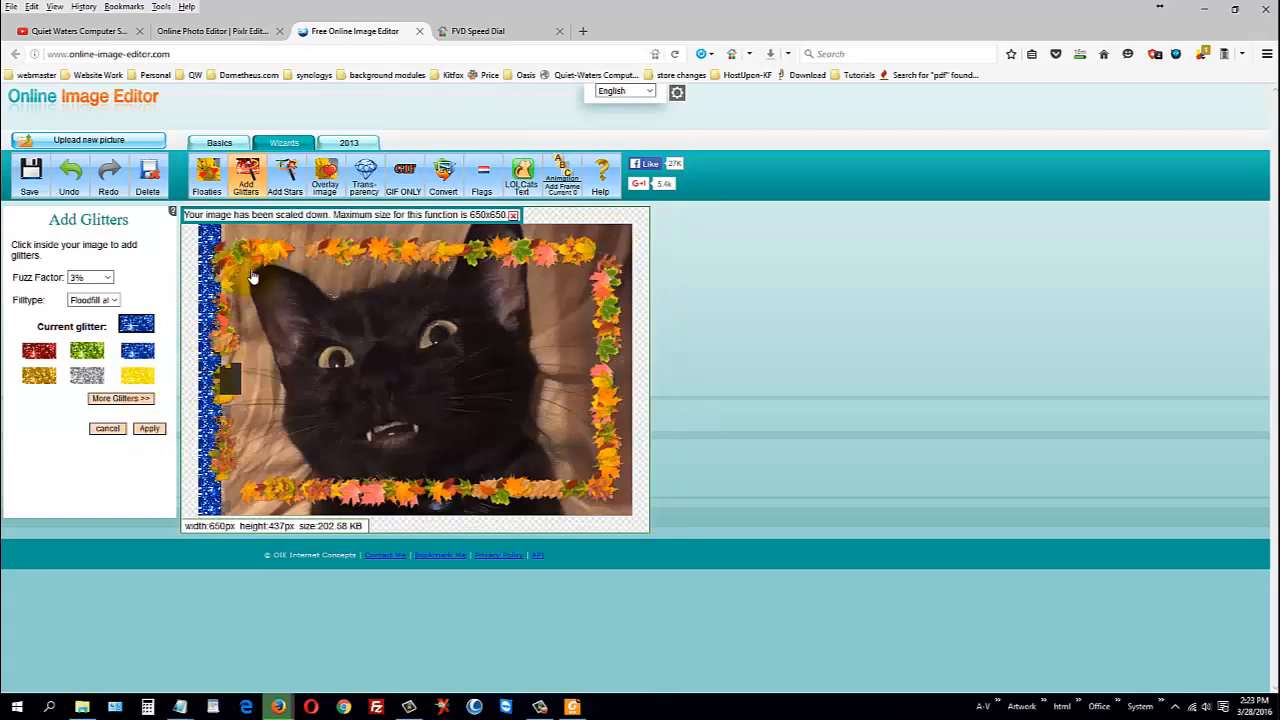
pyautogui.click(210, 238)
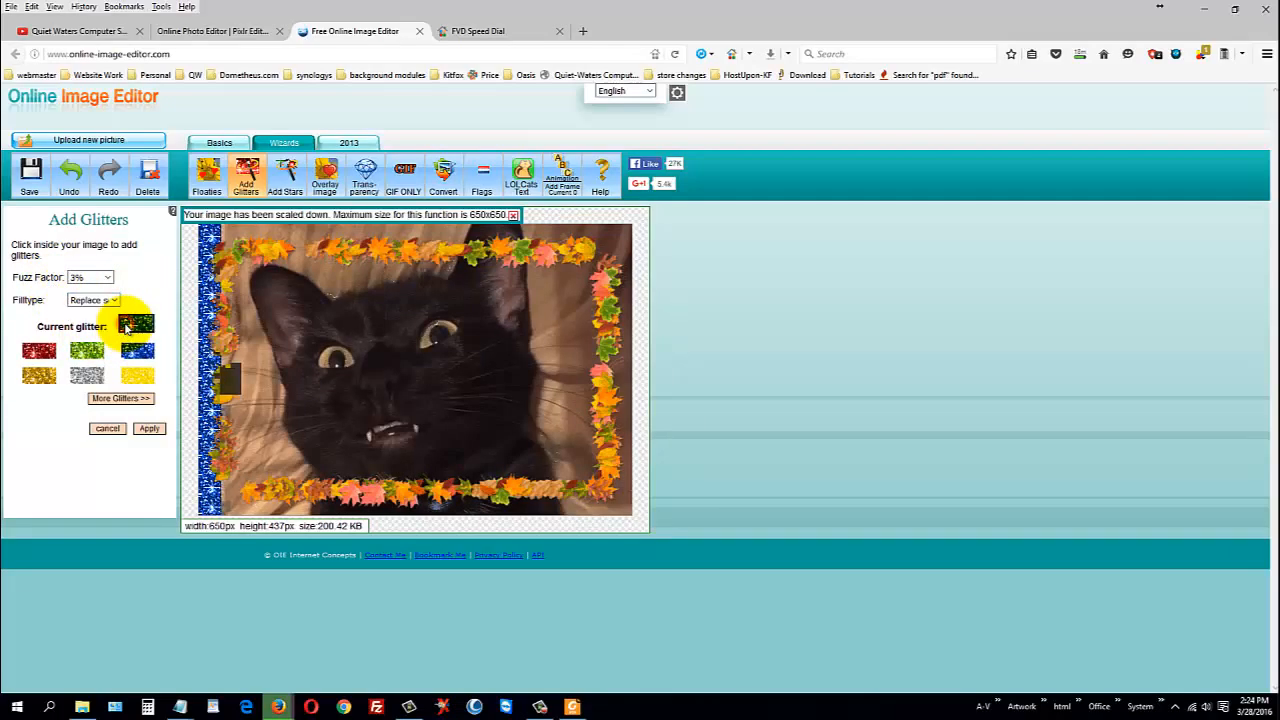
# Step: Try blue glitter on the autumn leaves with the Replace fill type, and undo all the glitter changes
pyautogui.click(270, 250)
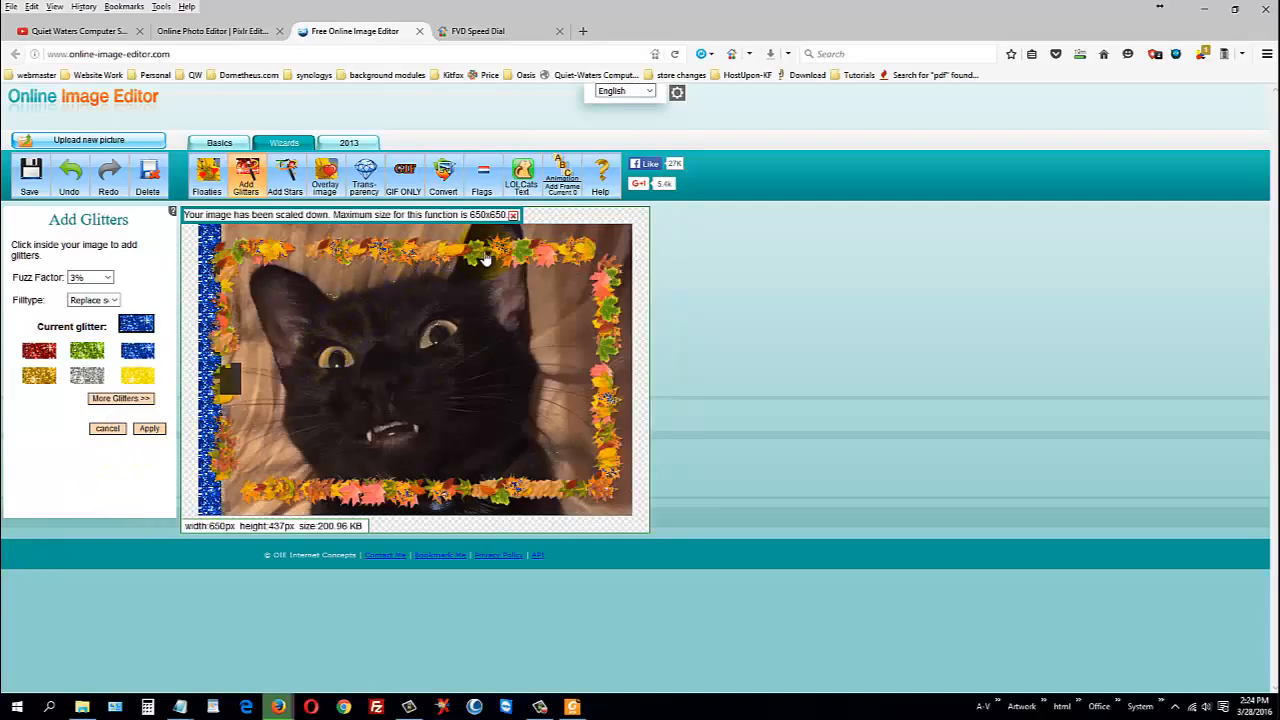
pyautogui.click(211, 313)
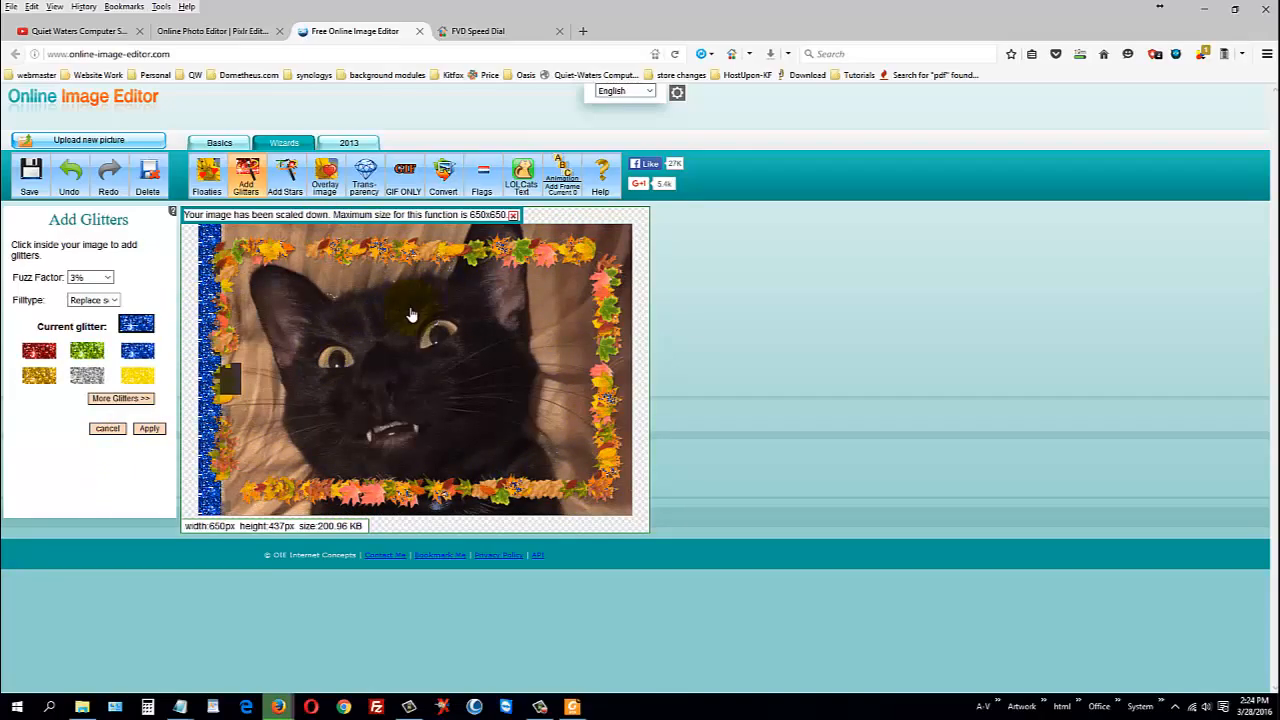
pyautogui.click(72, 176)
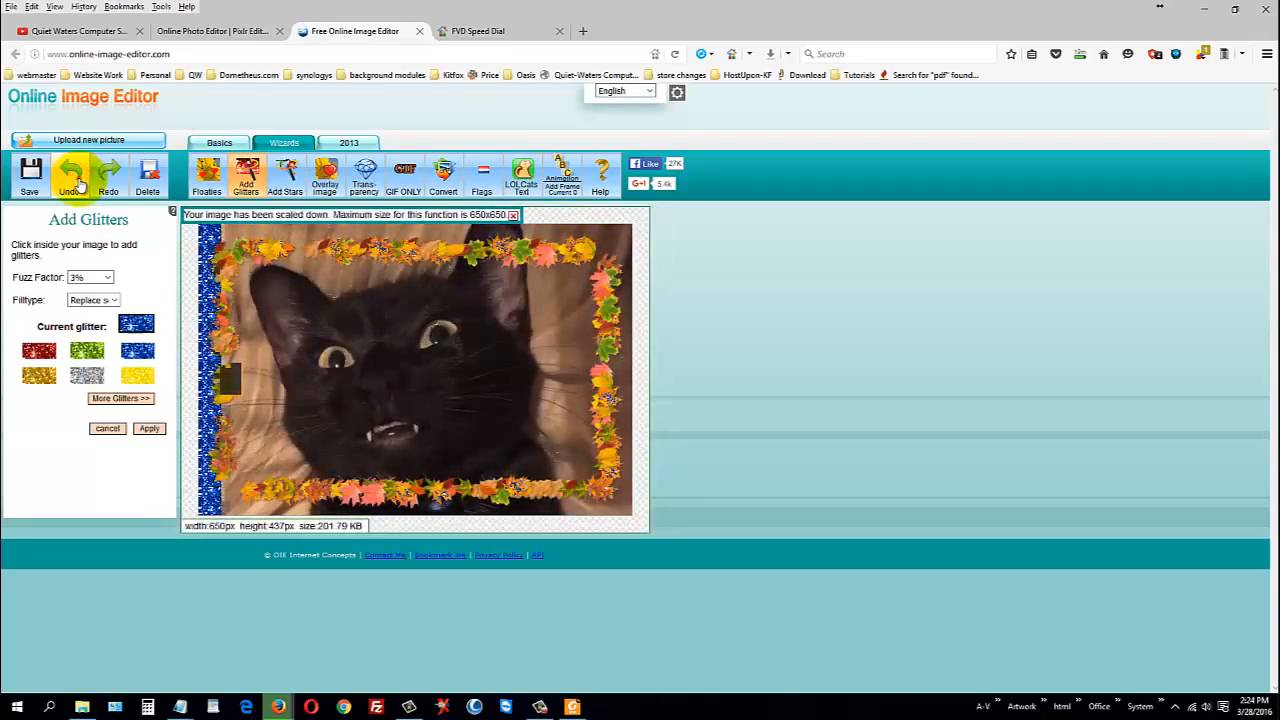
pyautogui.click(79, 184)
pyautogui.click(79, 184)
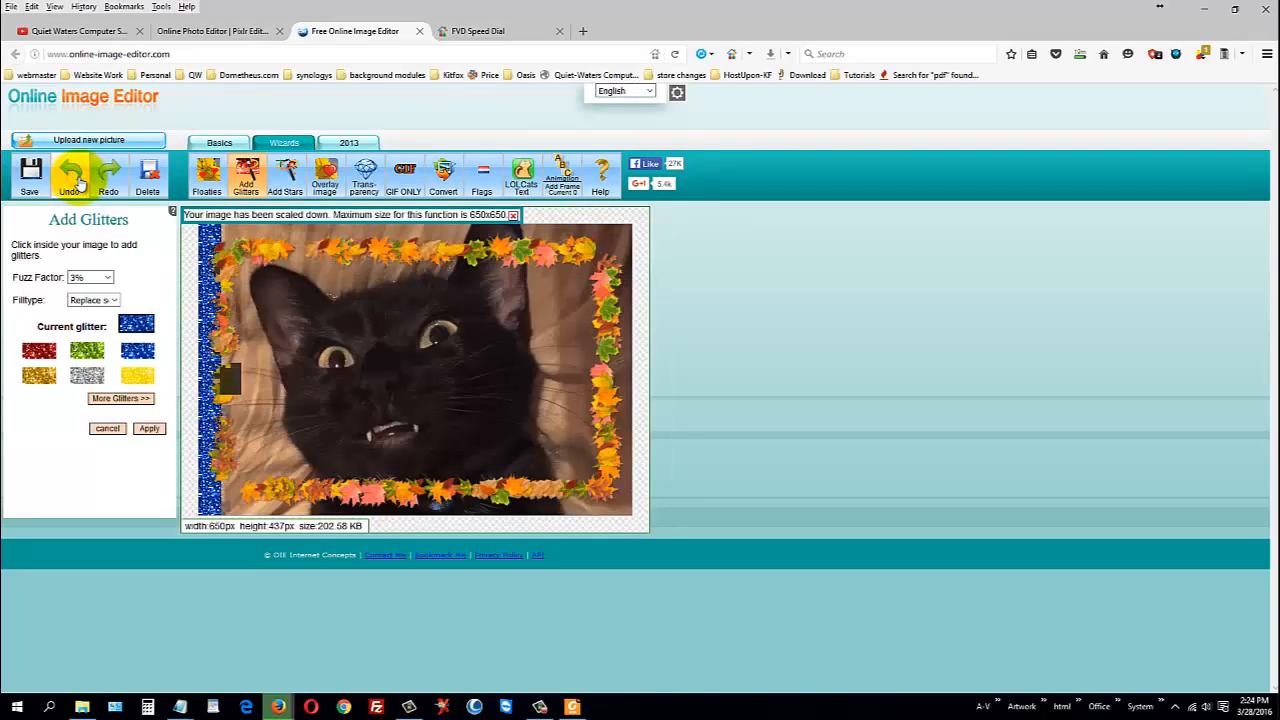
pyautogui.click(79, 184)
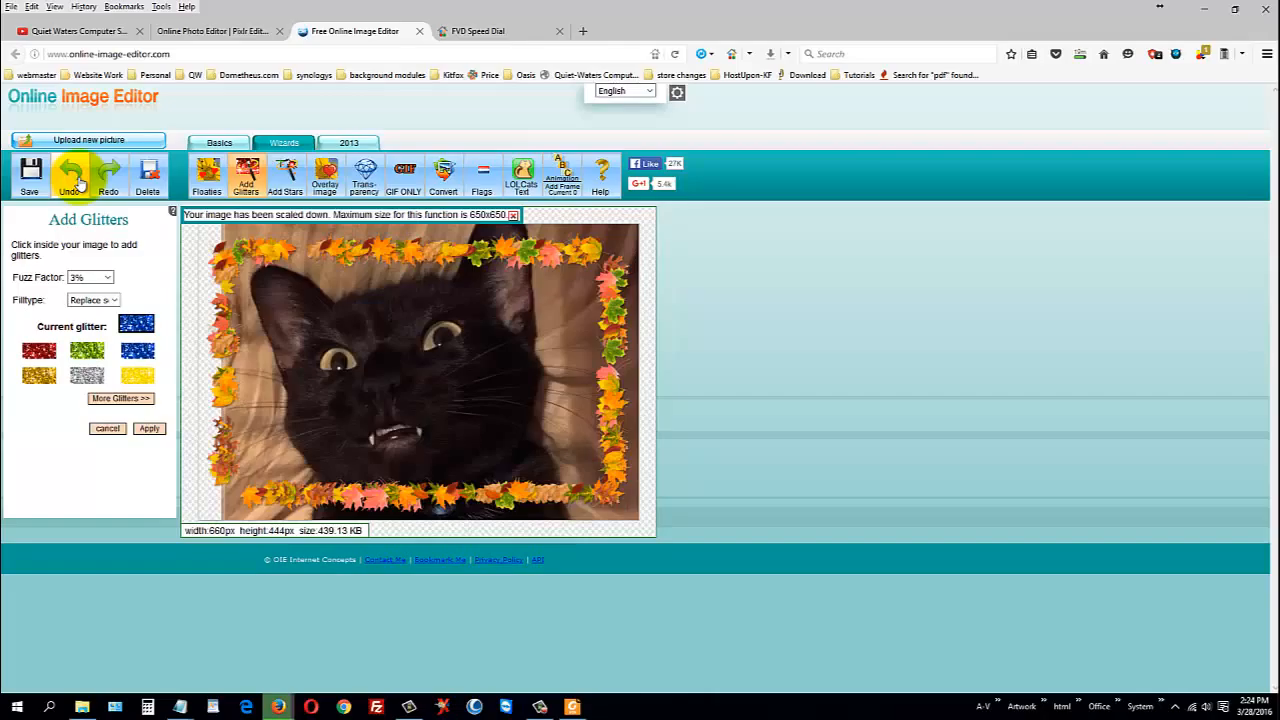
pyautogui.click(258, 228)
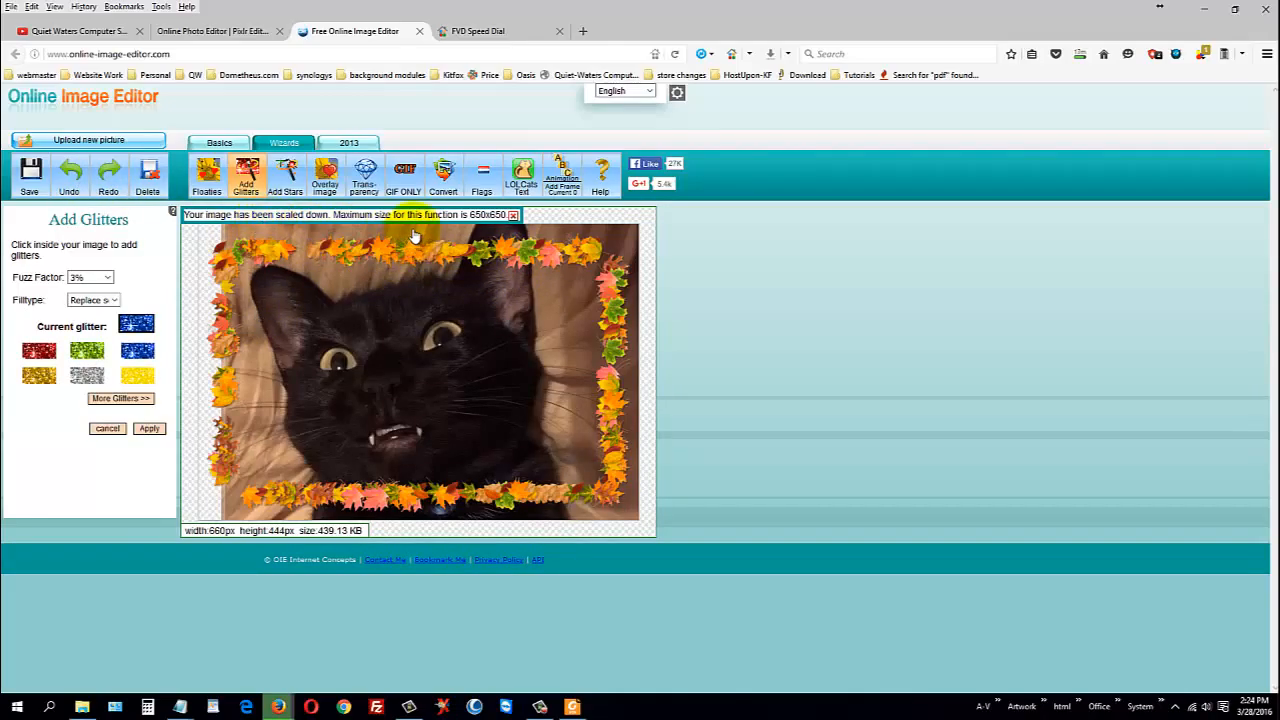
# Step: Try a LOLCats Text caption, placing the default text across the image below the cat's mouth
pyautogui.click(514, 180)
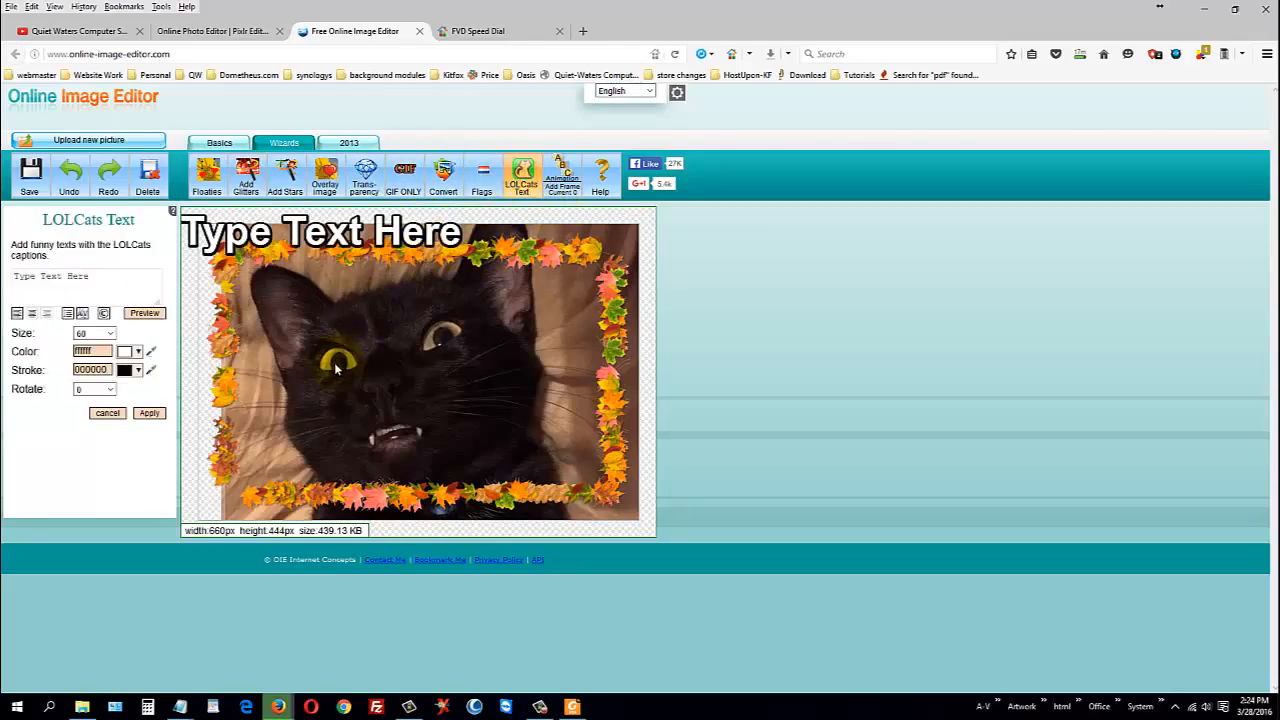
pyautogui.moveTo(360, 232); pyautogui.dragTo(448, 492)
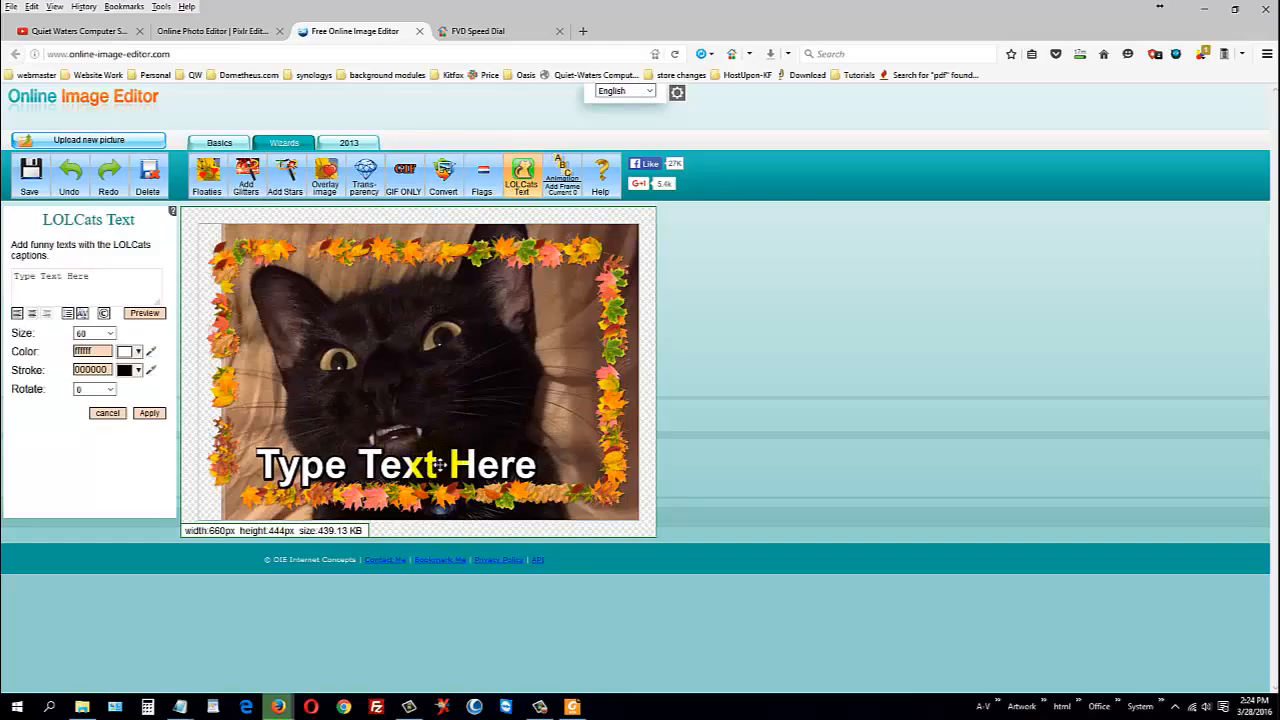
# Step: Open the local download of the framed image, cancel it, and highlight the editor's web address
pyautogui.click(29, 178)
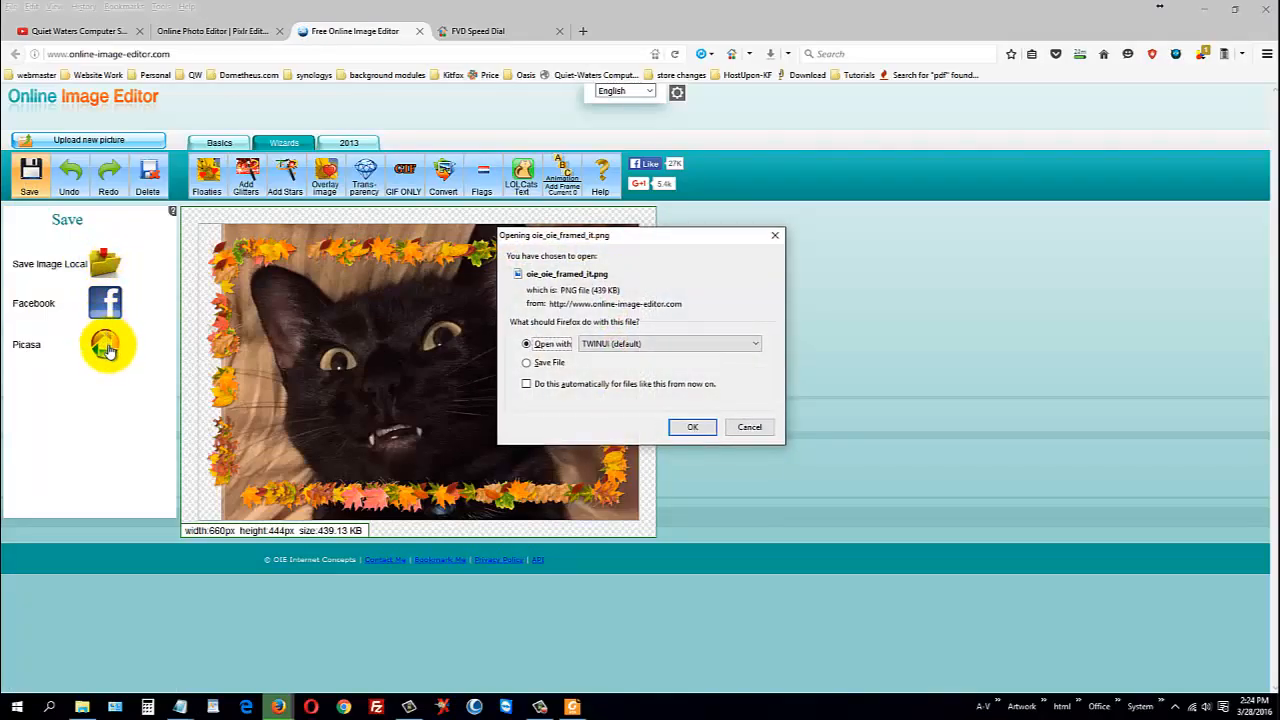
pyautogui.click(750, 426)
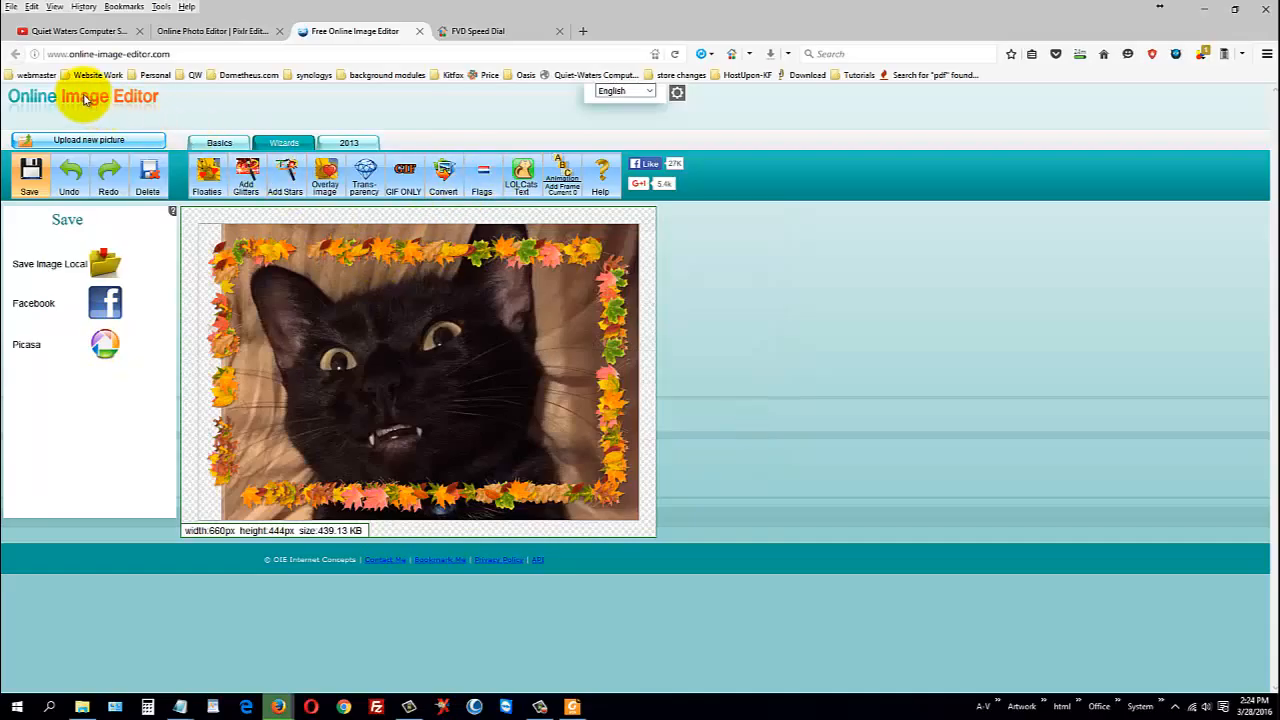
pyautogui.click(175, 53)
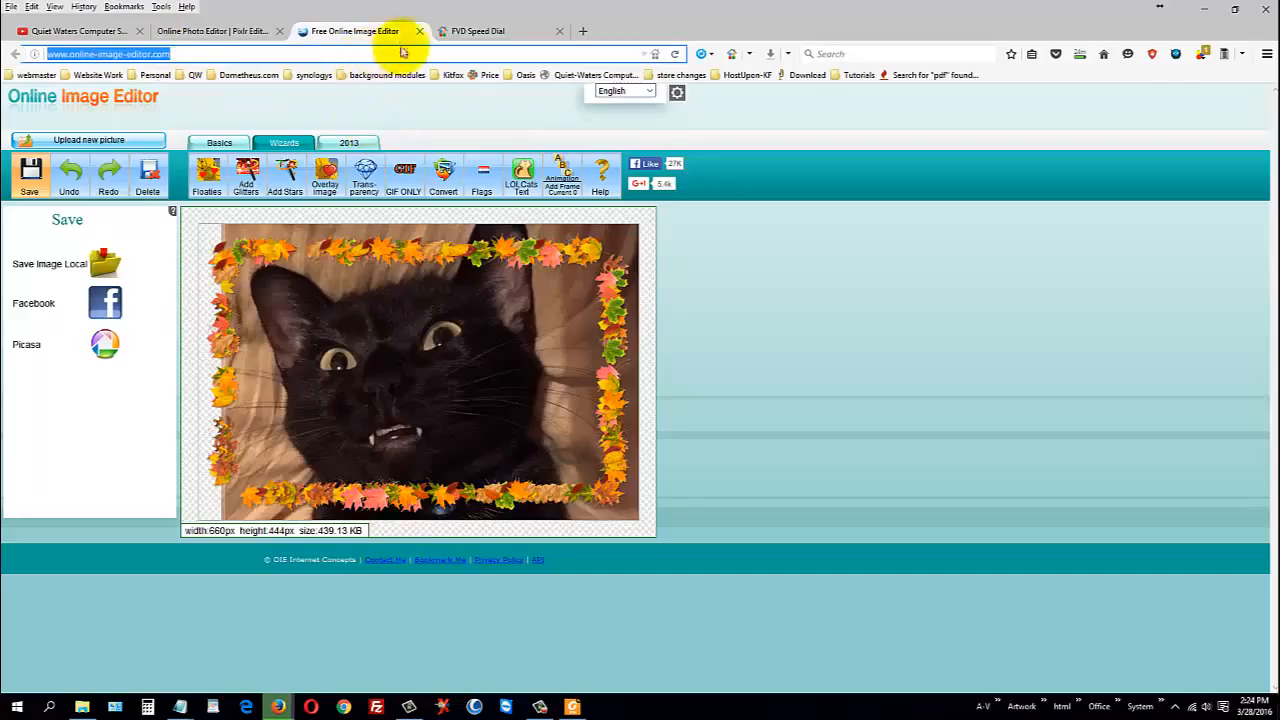
# Step: Switch to Pixlr Editor, open the photo of the dog in the shower cap from the computer, and reposition its window in the workspace
pyautogui.click(244, 31)
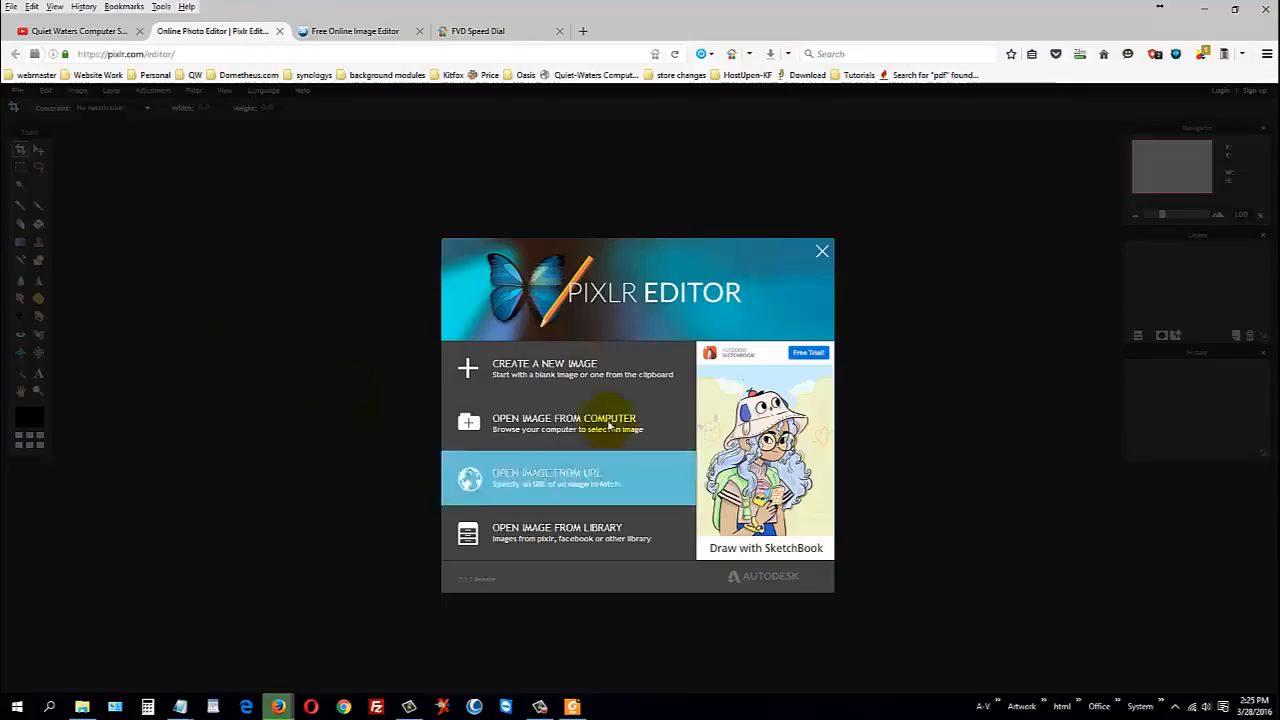
pyautogui.click(578, 375)
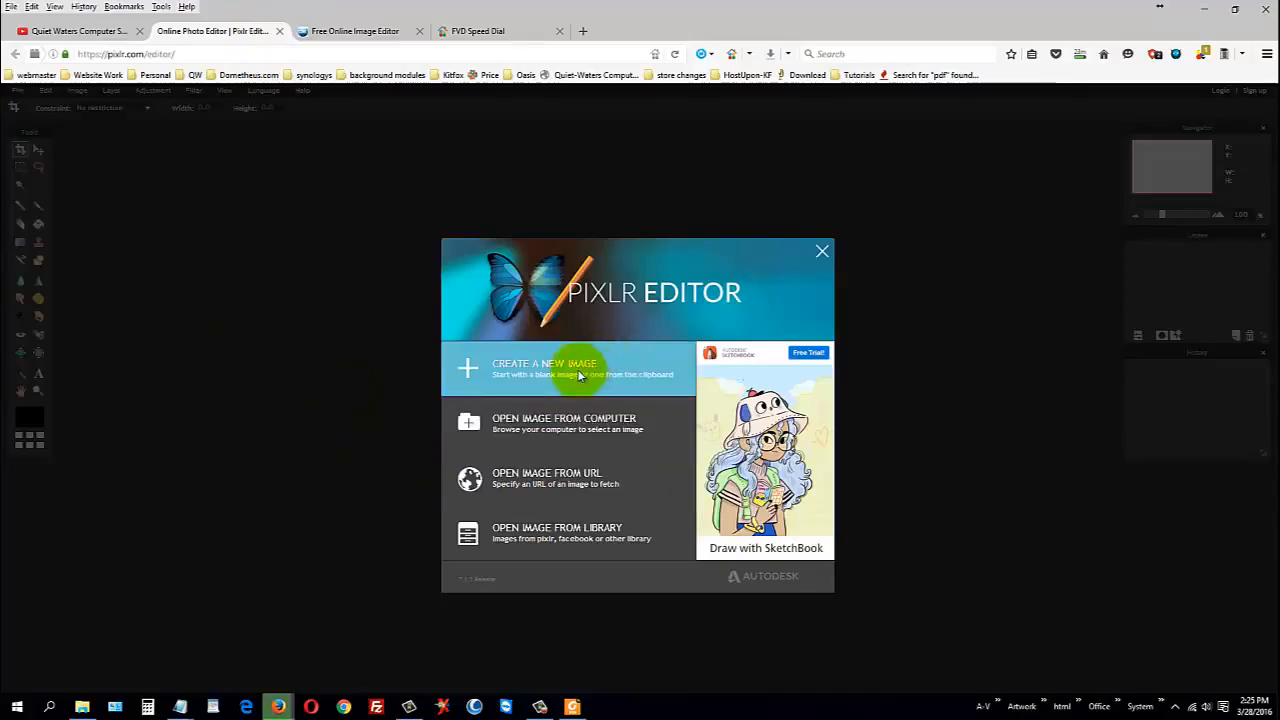
pyautogui.click(563, 422)
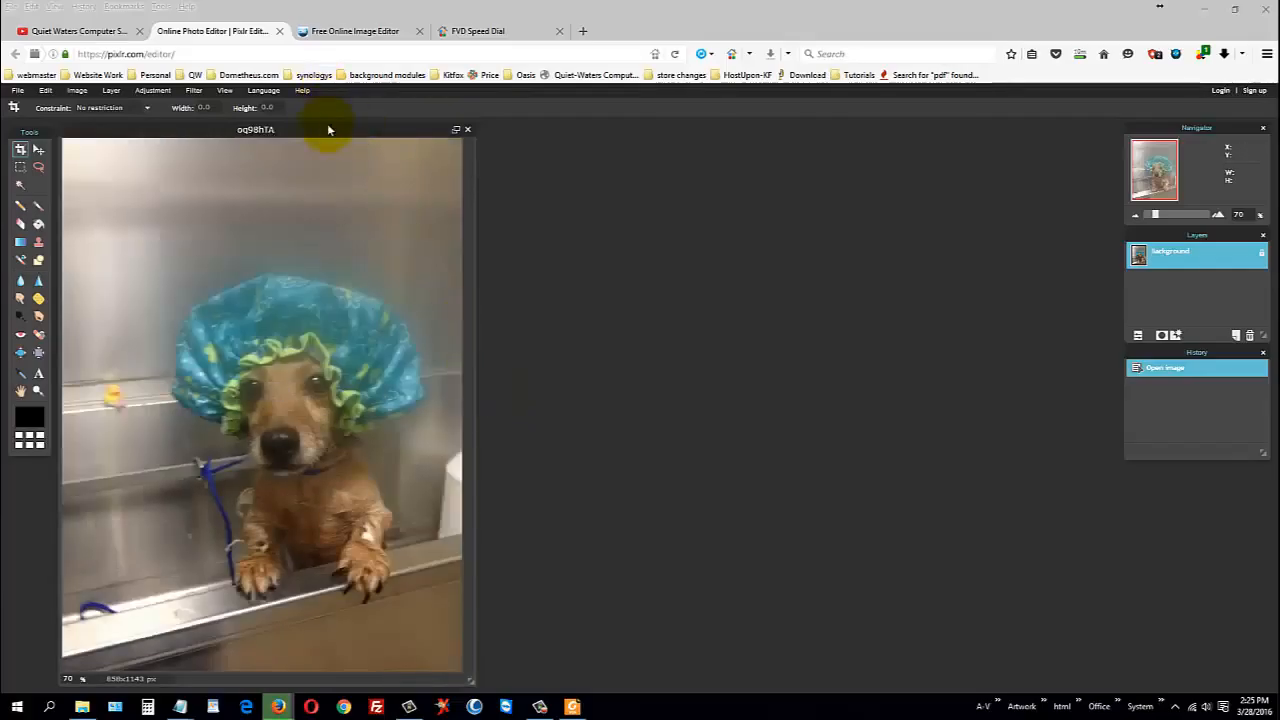
pyautogui.moveTo(327, 128); pyautogui.dragTo(538, 122)
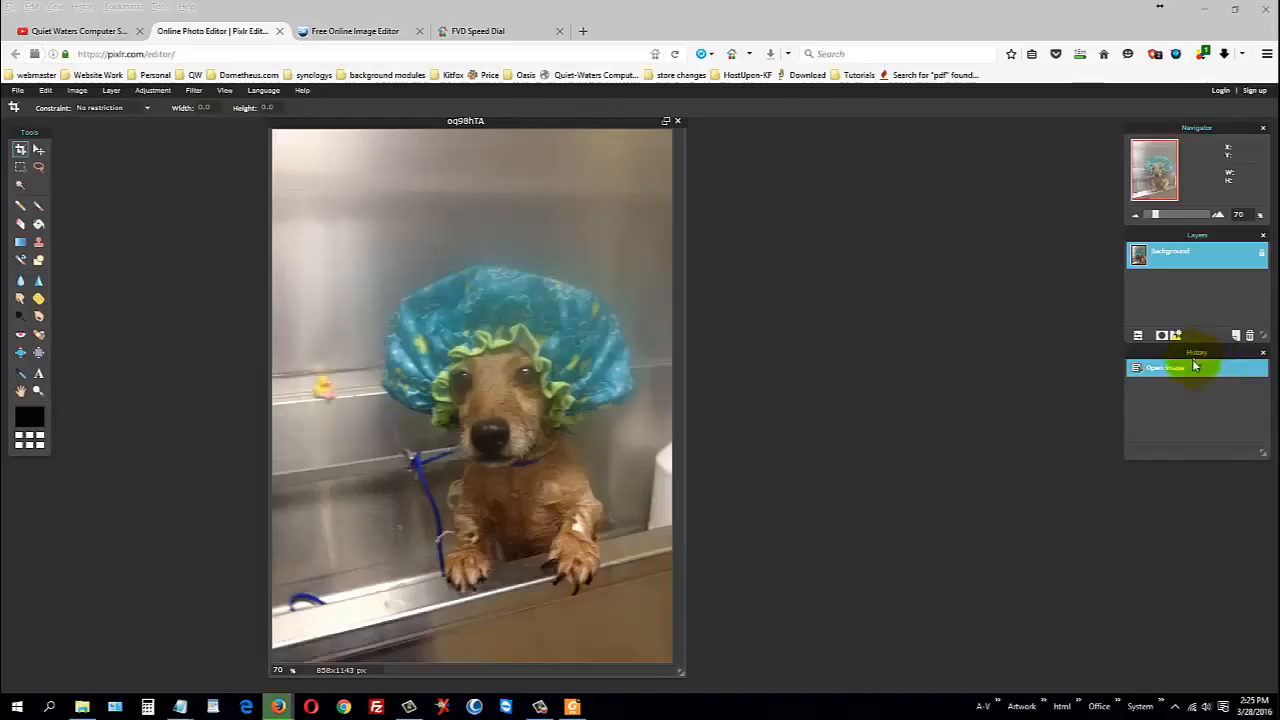
# Step: Rearrange the workspace by shortening the History panel, moving it lower, and extending the Layers panel down to it
pyautogui.moveTo(1266, 457); pyautogui.dragTo(1263, 677)
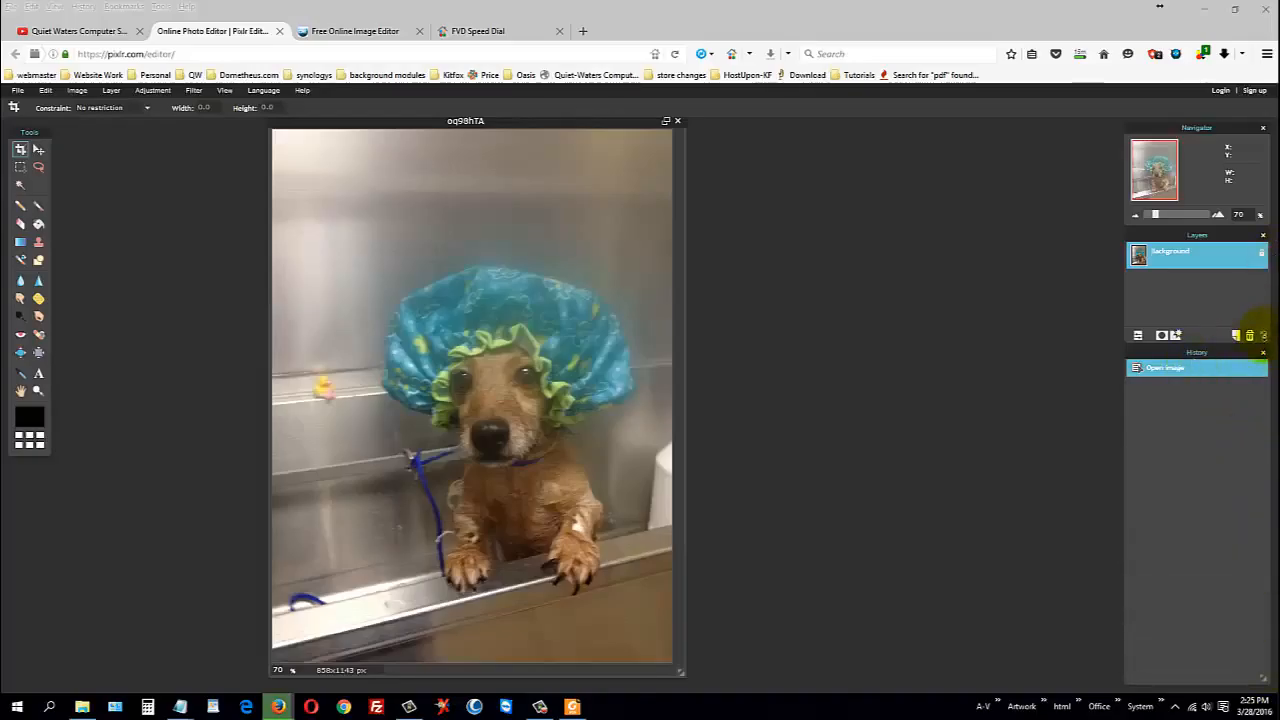
pyautogui.moveTo(1263, 337); pyautogui.dragTo(995, 432)
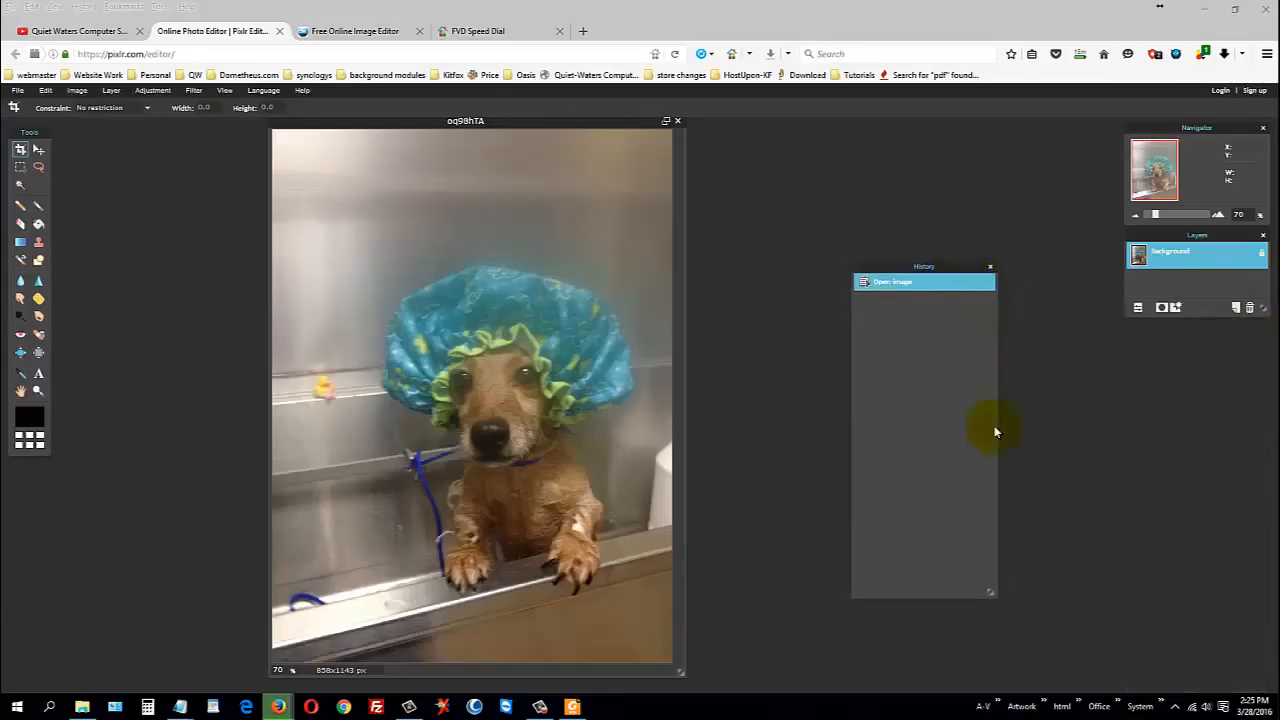
pyautogui.moveTo(990, 592); pyautogui.dragTo(975, 450)
pyautogui.moveTo(952, 270); pyautogui.dragTo(1232, 498)
pyautogui.moveTo(1262, 310); pyautogui.dragTo(1262, 474)
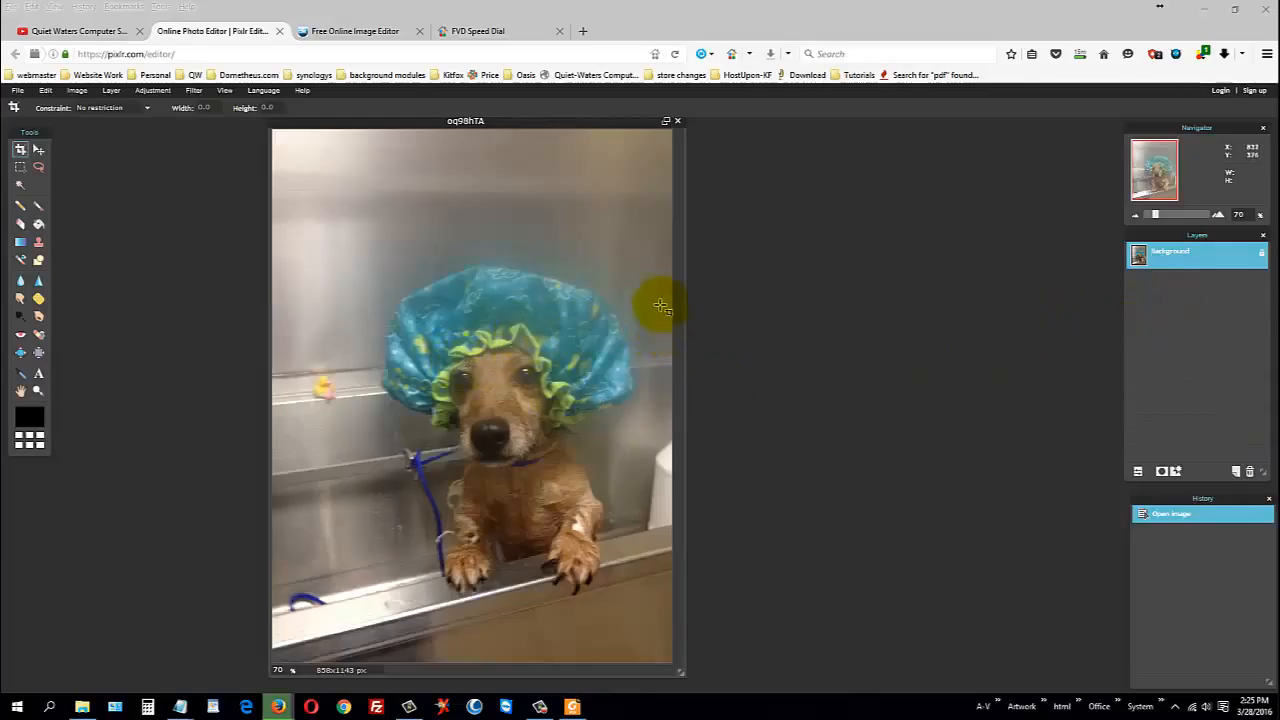
# Step: Add a new layer to the dog image, and open the VDSeZZ9 black cat photo with its window beside the dog
pyautogui.click(111, 91)
pyautogui.click(124, 114)
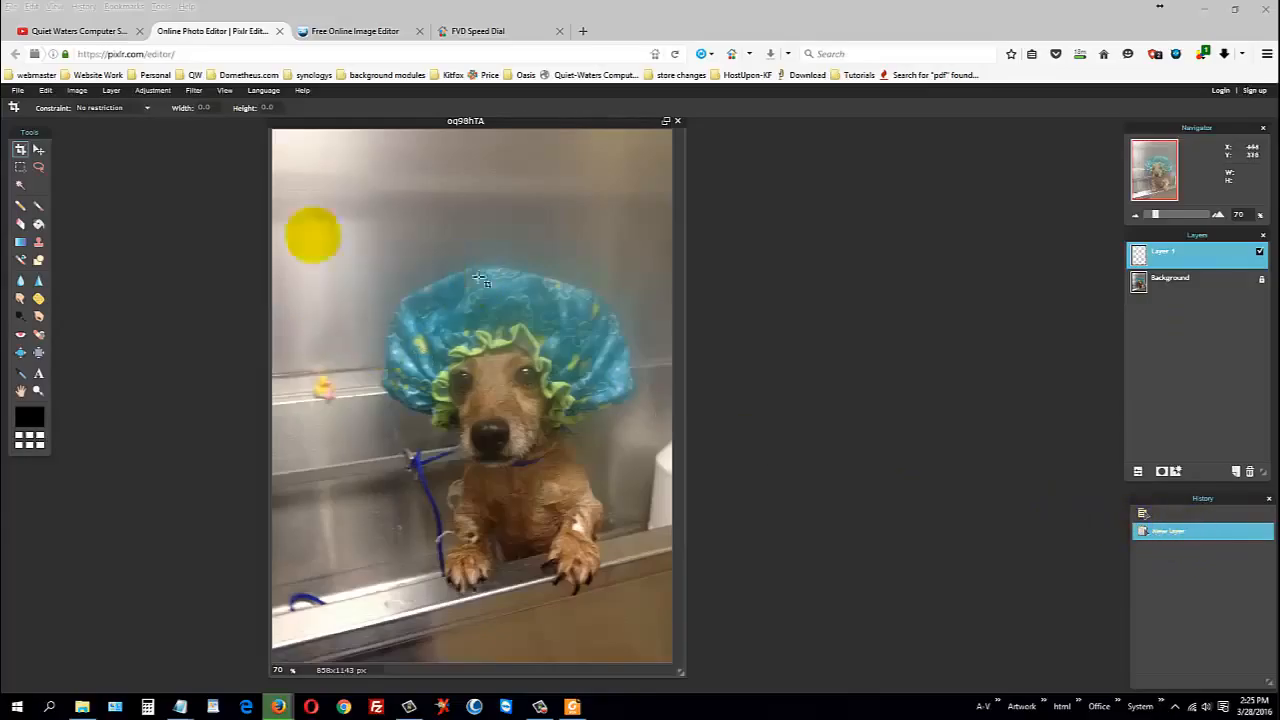
pyautogui.click(16, 91)
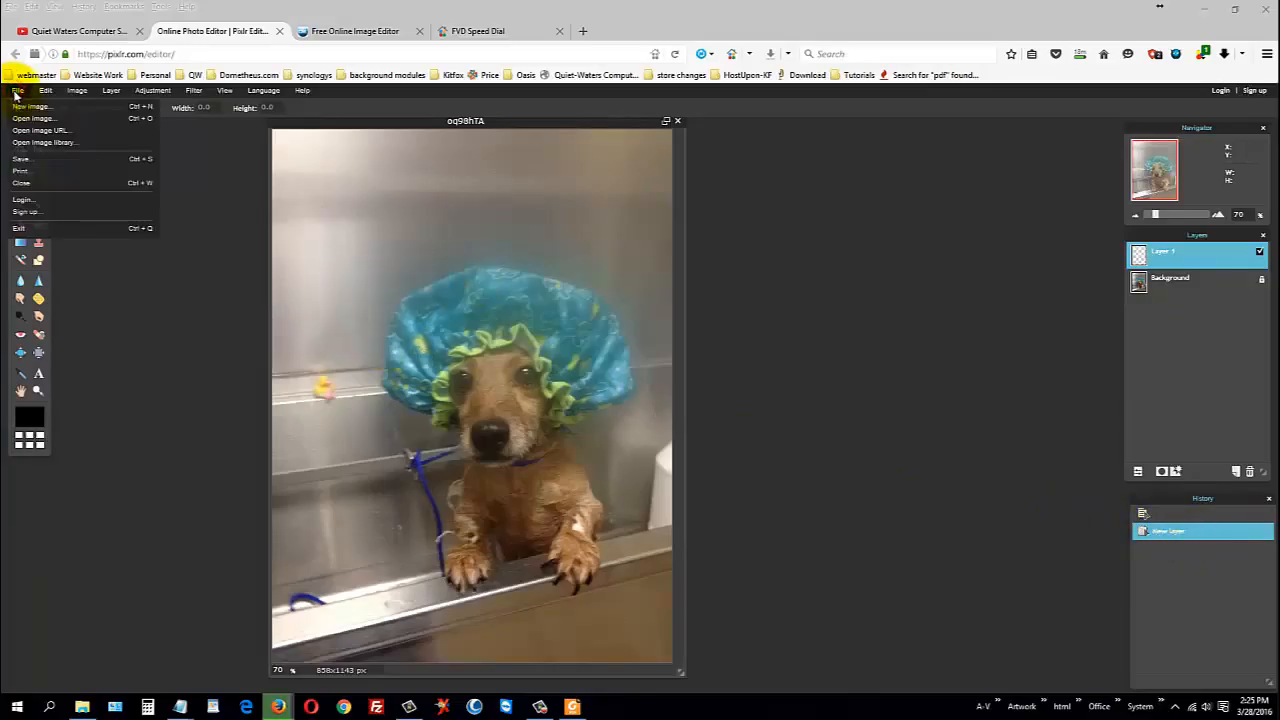
pyautogui.click(27, 120)
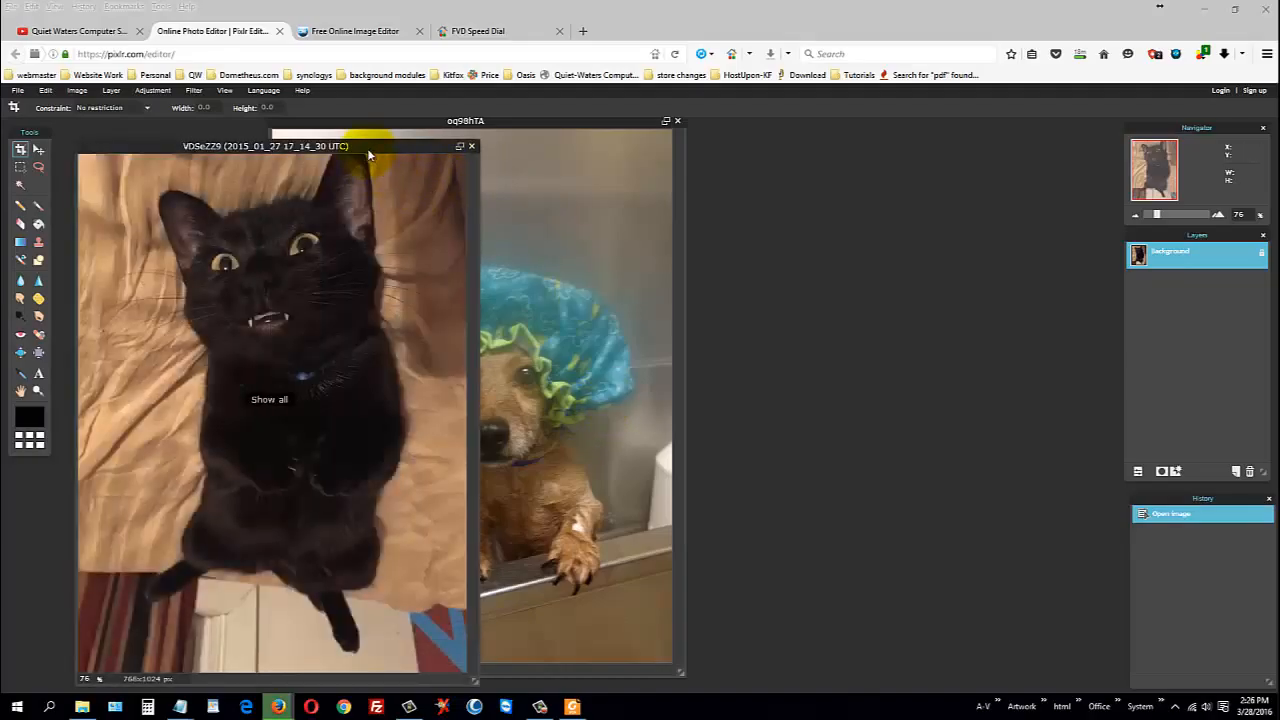
pyautogui.moveTo(403, 150); pyautogui.dragTo(924, 135)
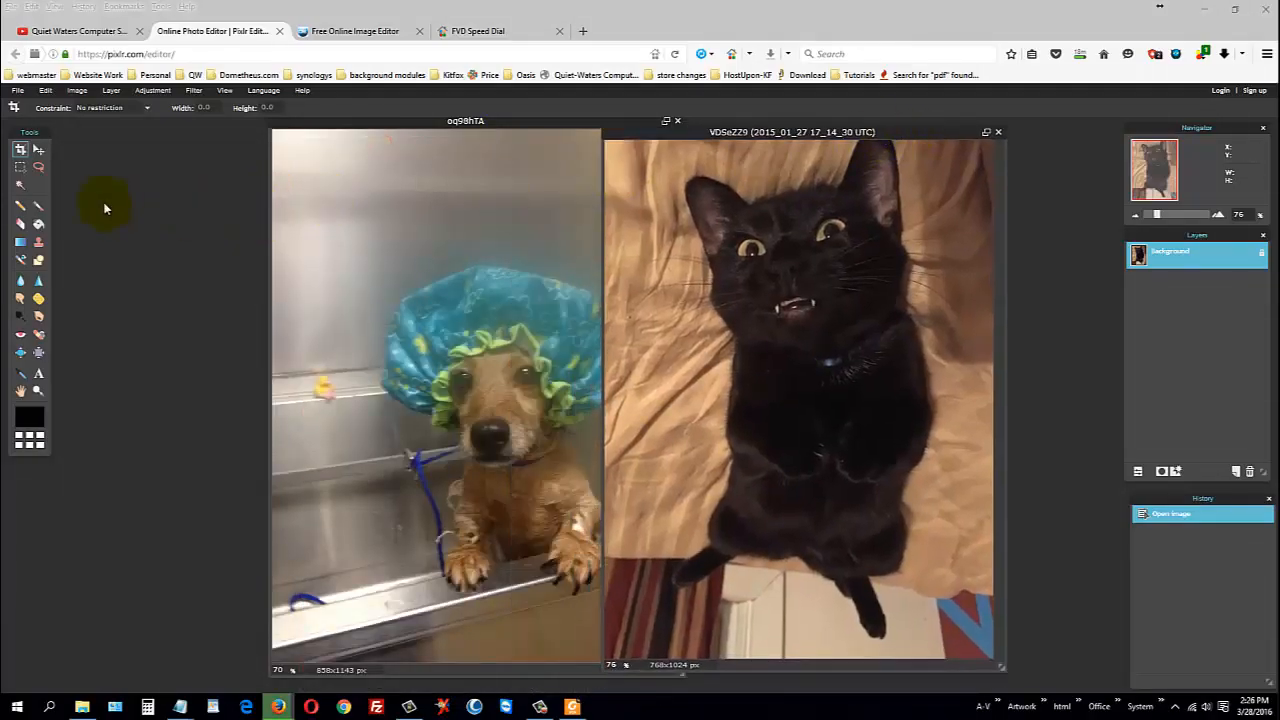
# Step: Select a rectangle of about 552 by 482 px around the cat's head and paste a copy into the dog image
pyautogui.click(20, 166)
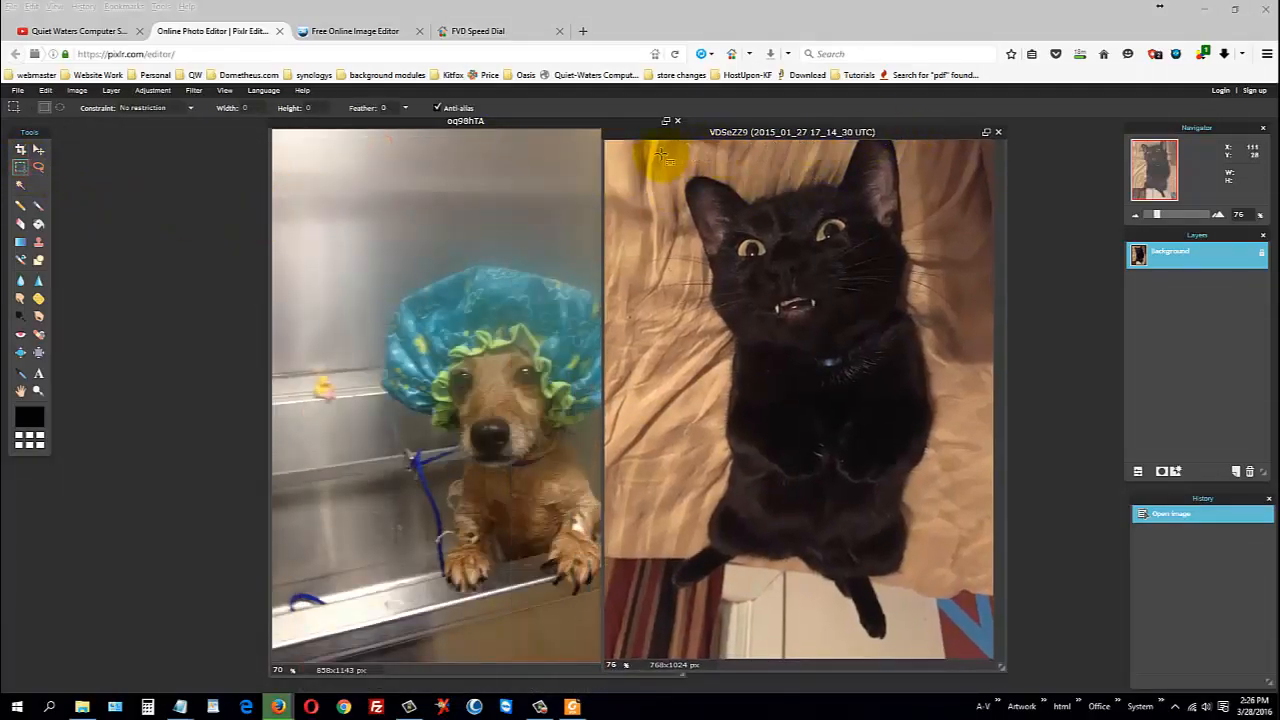
pyautogui.moveTo(665, 150); pyautogui.dragTo(940, 365)
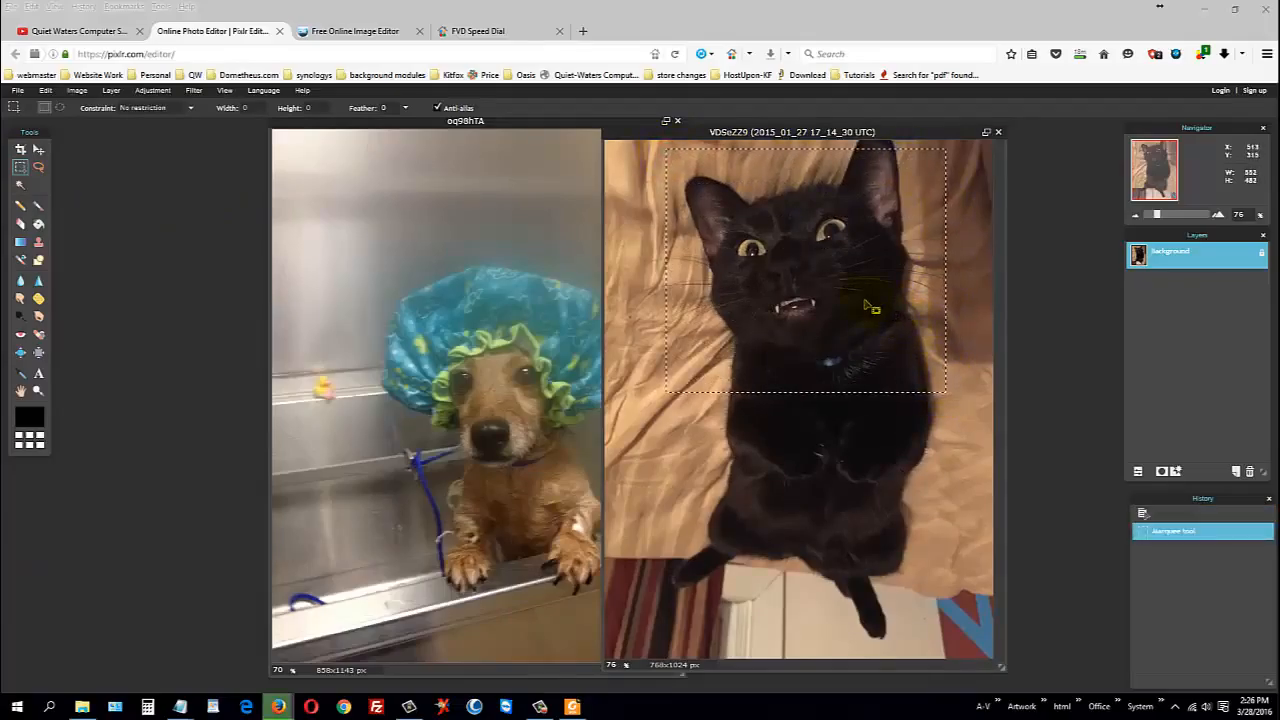
pyautogui.hotkey('ctrl', 'c')
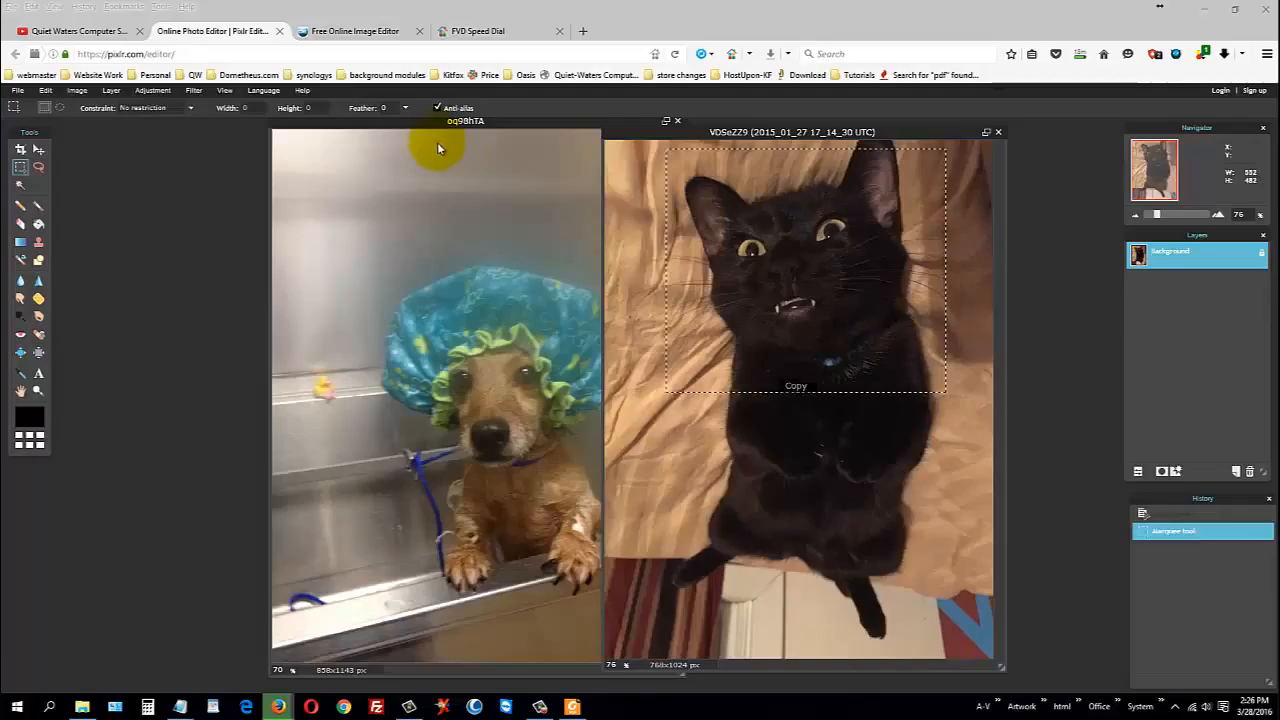
pyautogui.click(437, 142)
pyautogui.hotkey('ctrl', 'v')
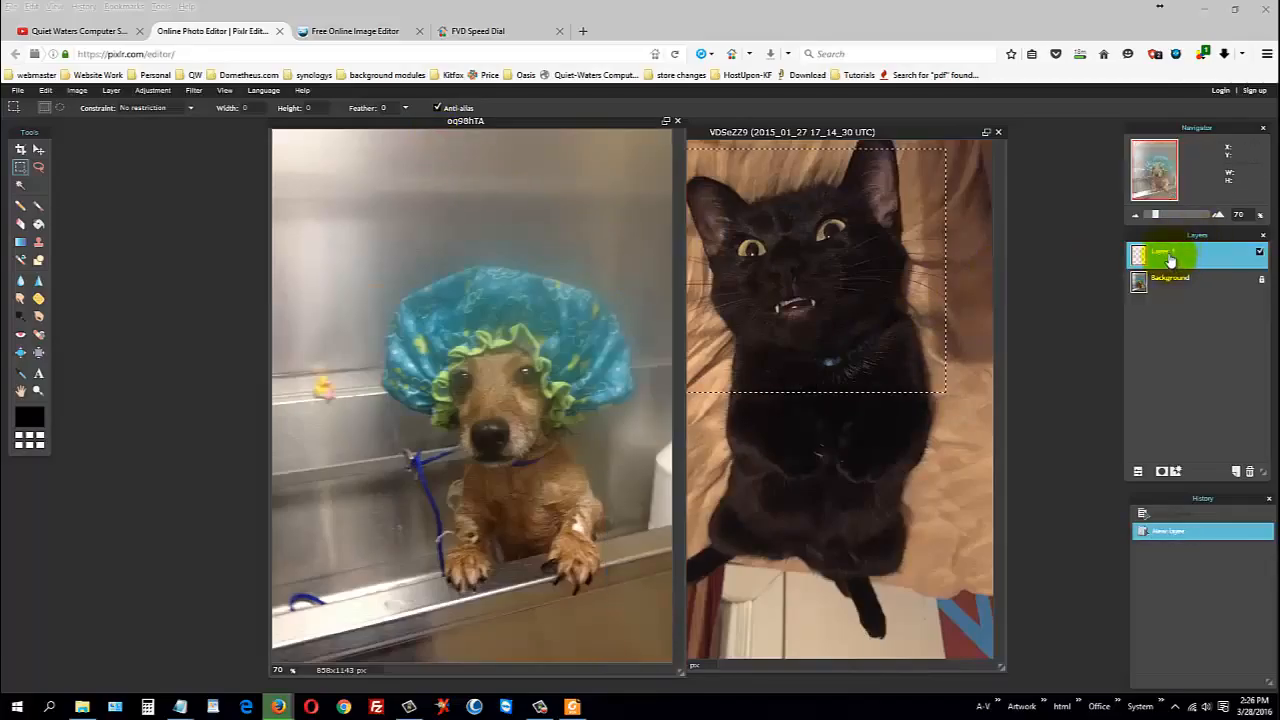
pyautogui.hotkey('ctrl', 'v')
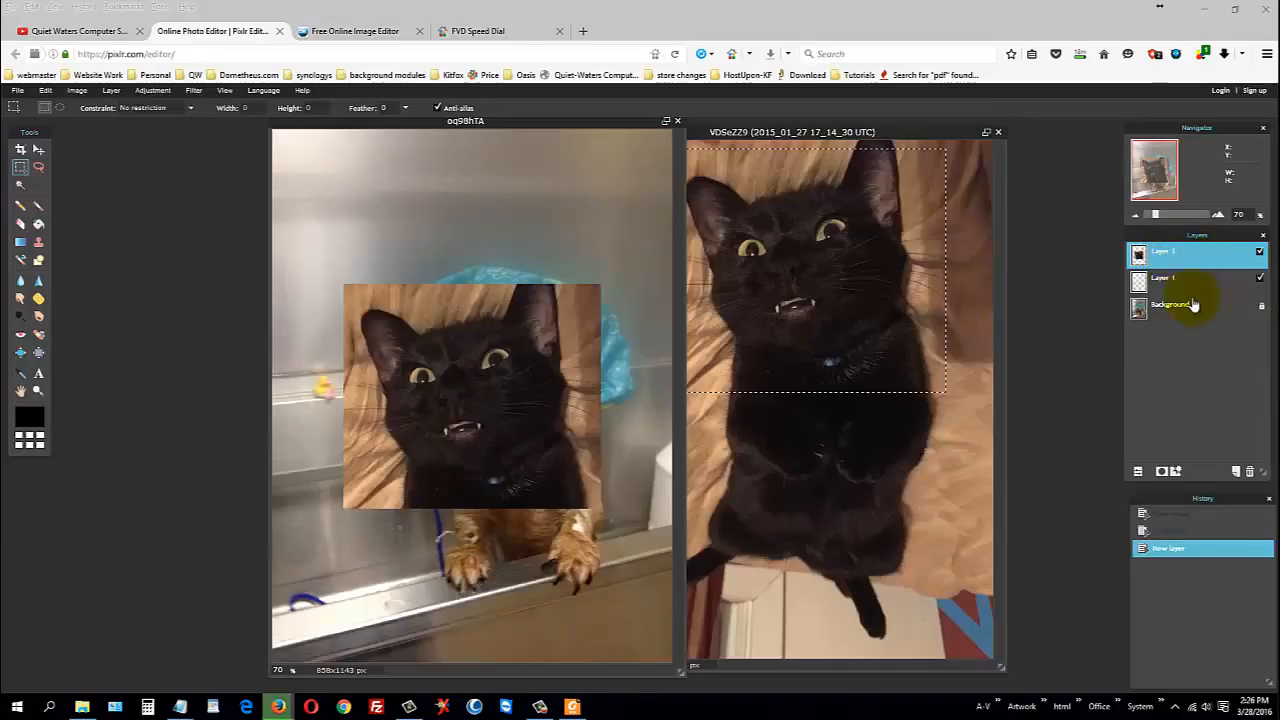
# Step: Delete the empty layer between the pasted cat and the background of the dog image
pyautogui.click(1184, 283)
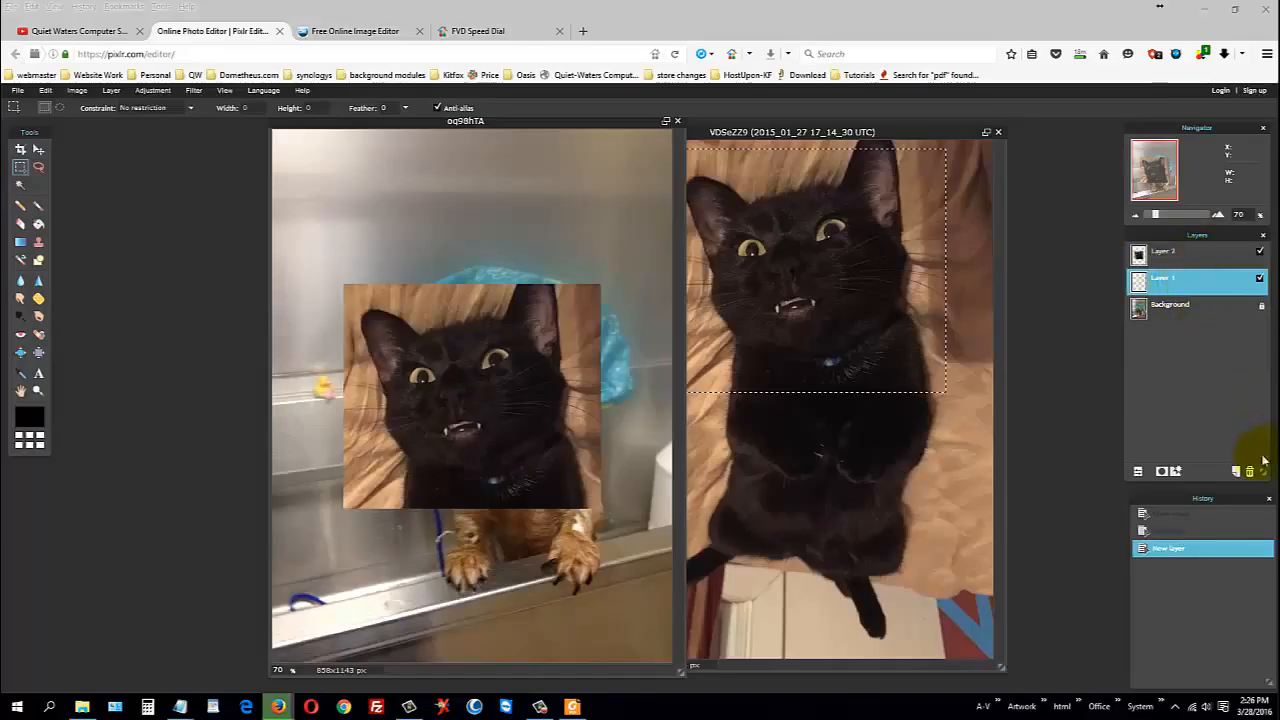
pyautogui.click(1250, 473)
# Step: Clear most of the tan blanket around the pasted cat by selecting its areas with the Wand tool at tolerance 21
pyautogui.click(1168, 257)
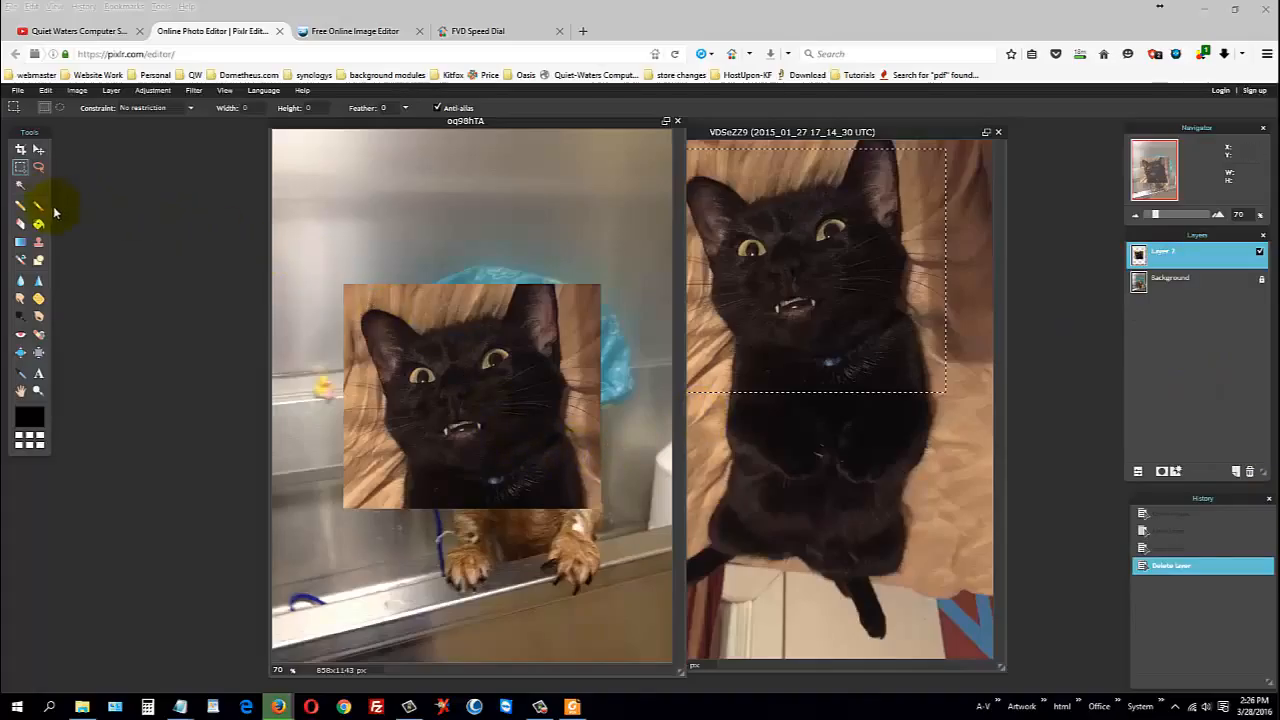
pyautogui.click(21, 186)
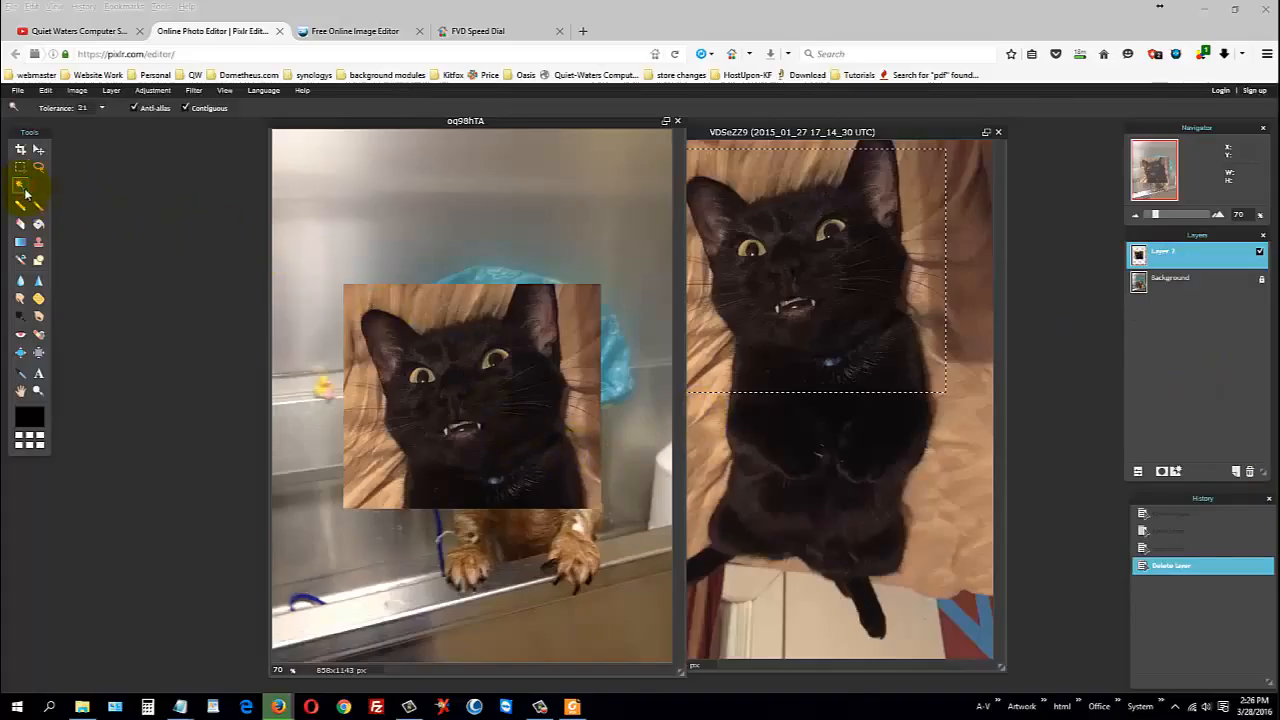
pyautogui.click(587, 317)
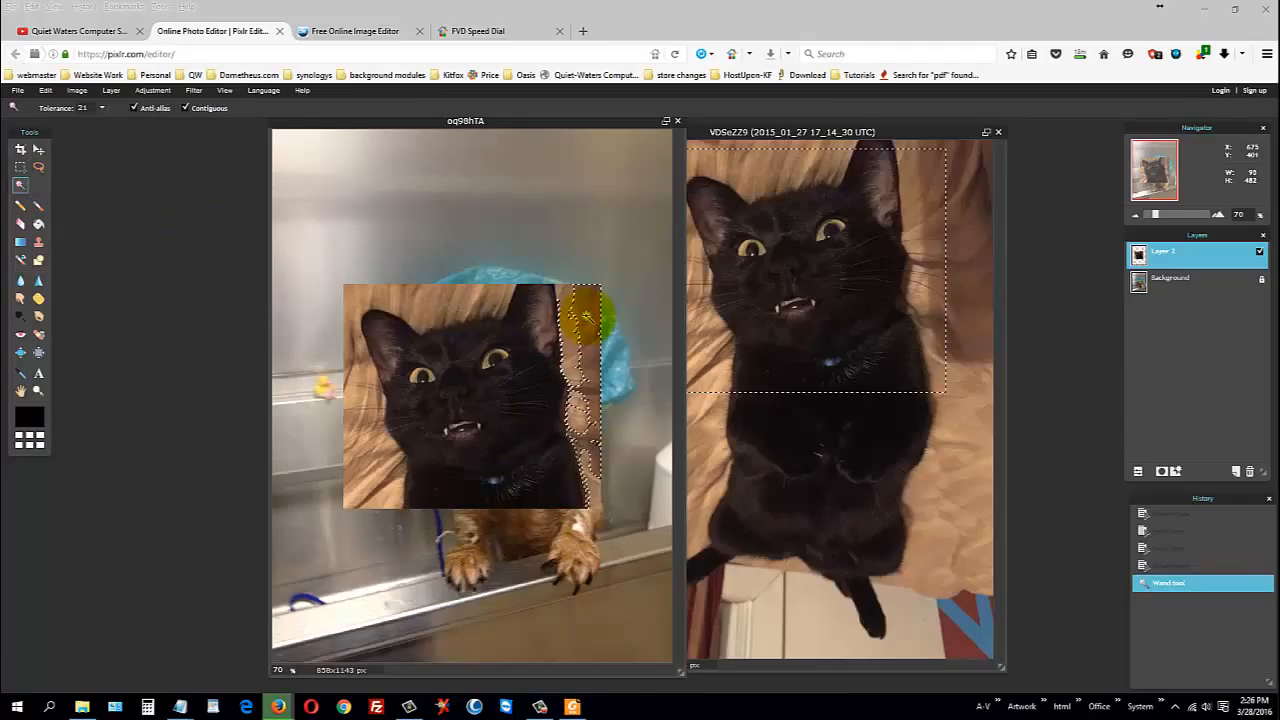
pyautogui.press('Delete')
pyautogui.click(345, 445)
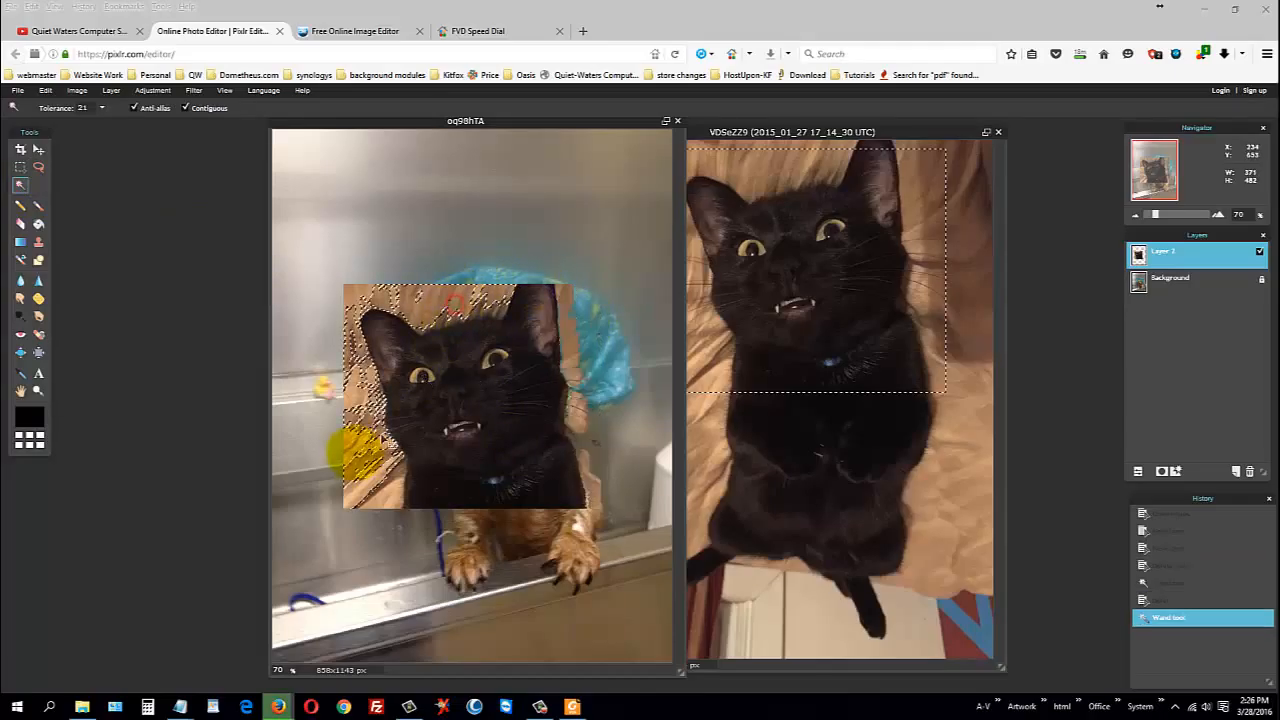
pyautogui.press('Delete')
pyautogui.click(575, 410)
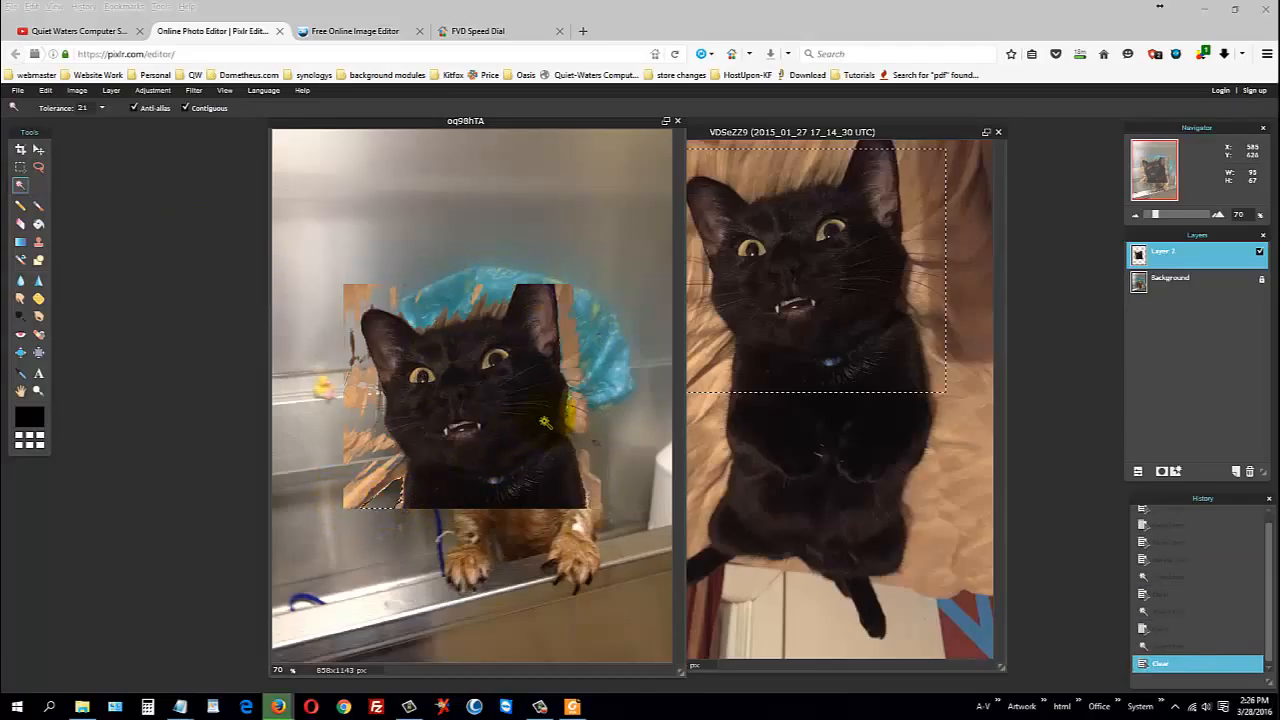
pyautogui.press('Delete')
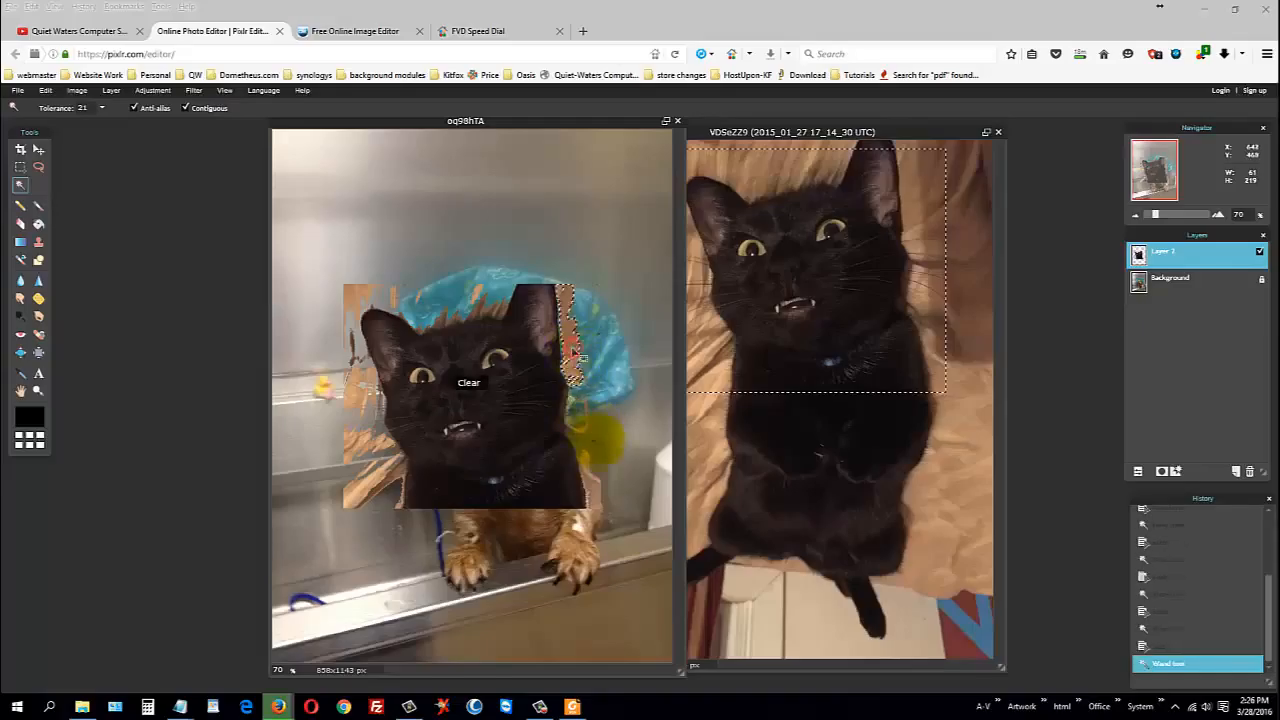
pyautogui.click(566, 345)
pyautogui.press('Delete')
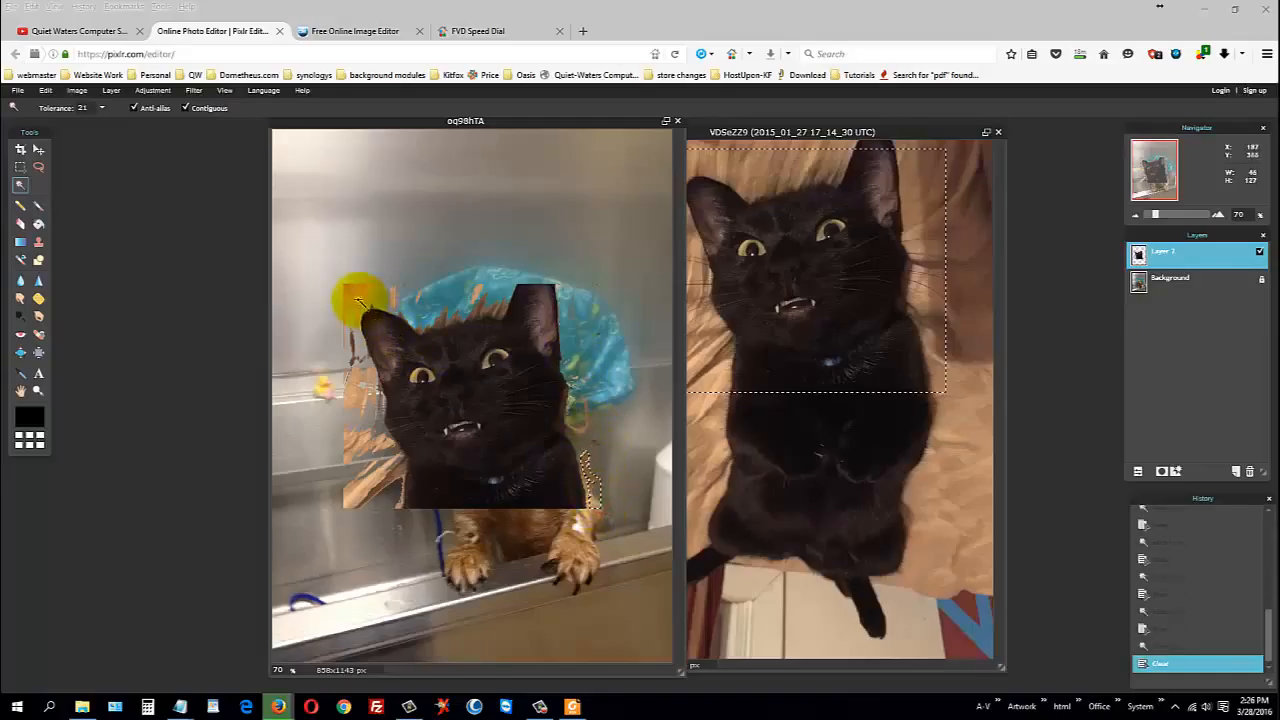
pyautogui.click(358, 300)
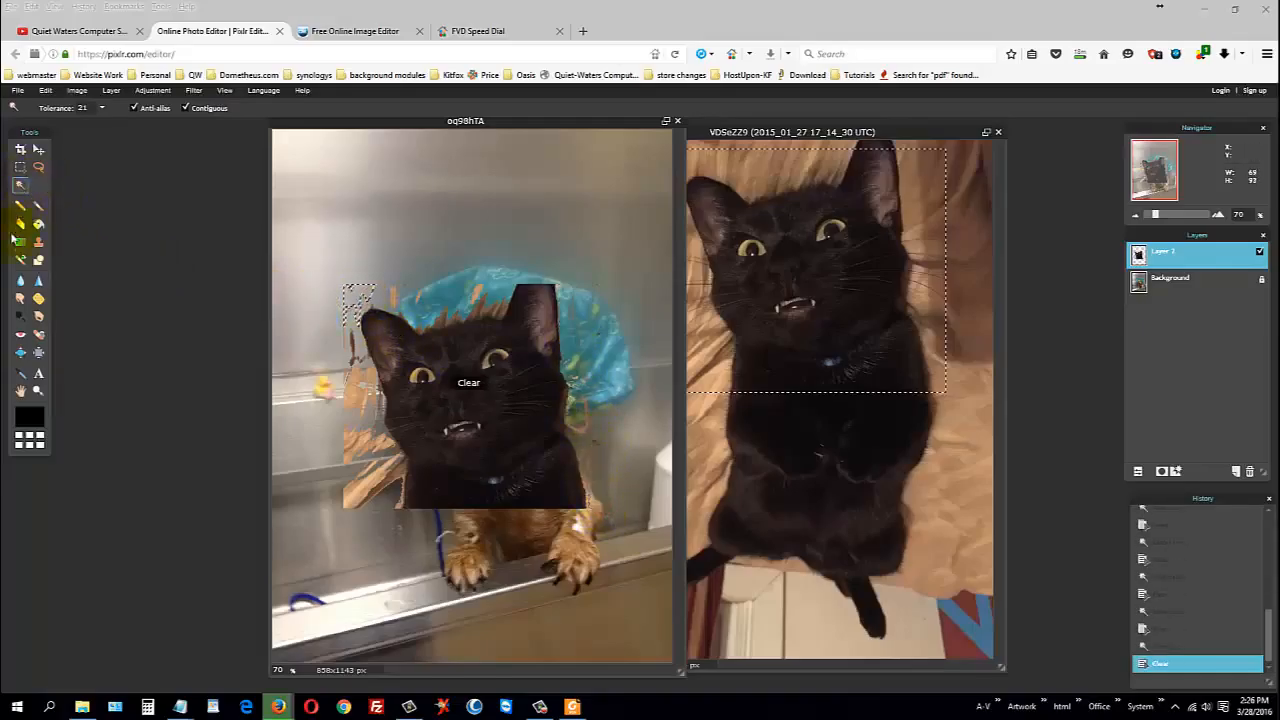
# Step: Deselect everything and erase the leftover blanket scraps around the cat with the Eraser at 100 opacity
pyautogui.click(20, 225)
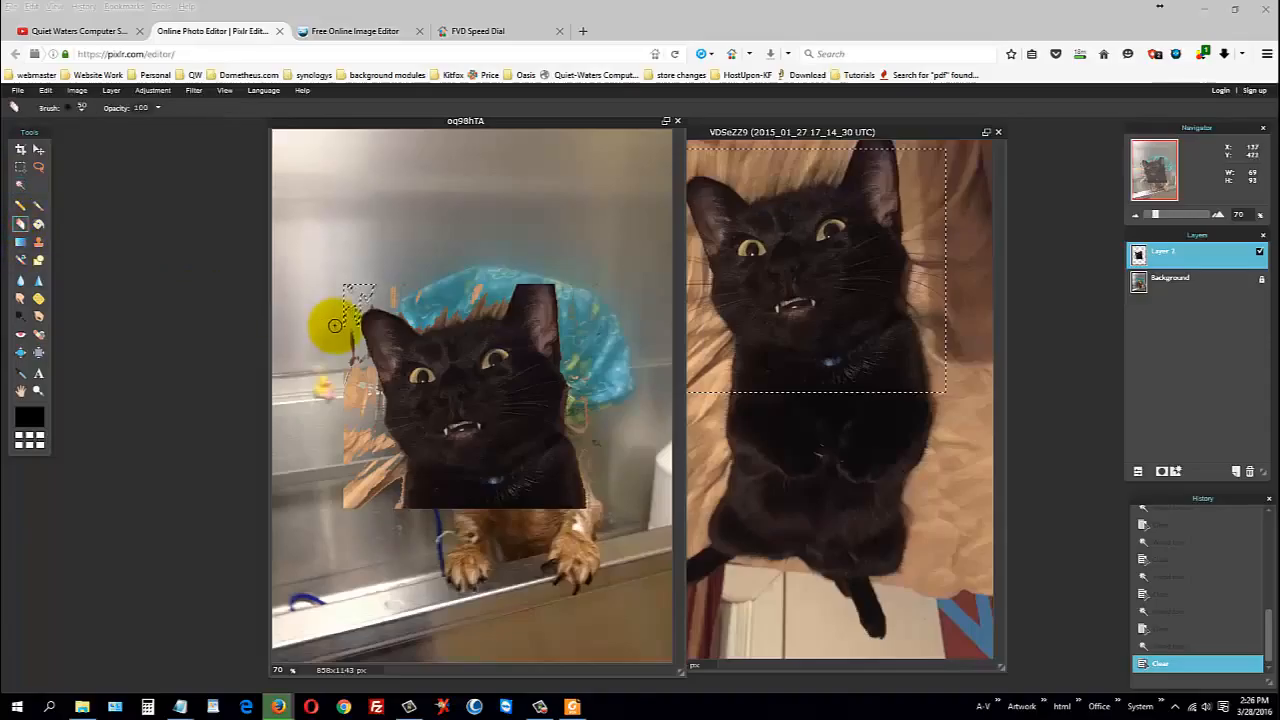
pyautogui.hotkey('ctrl', 'd')
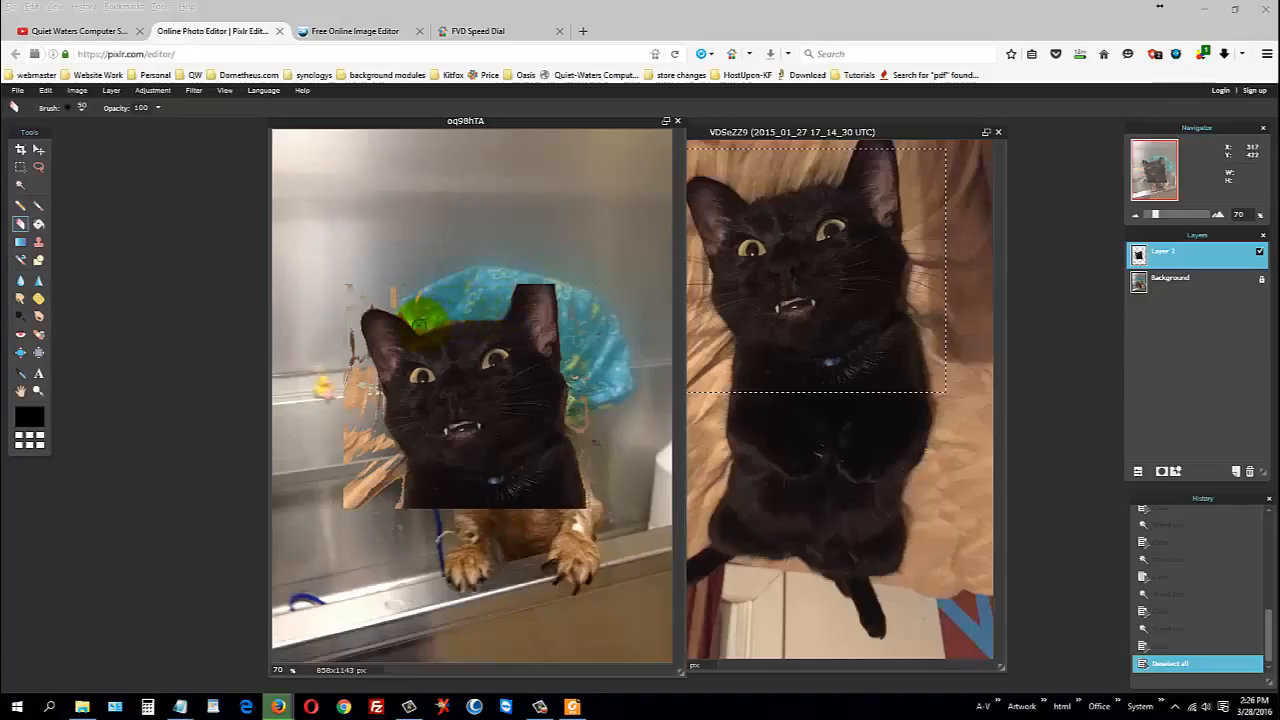
pyautogui.moveTo(420, 322); pyautogui.dragTo(417, 360)
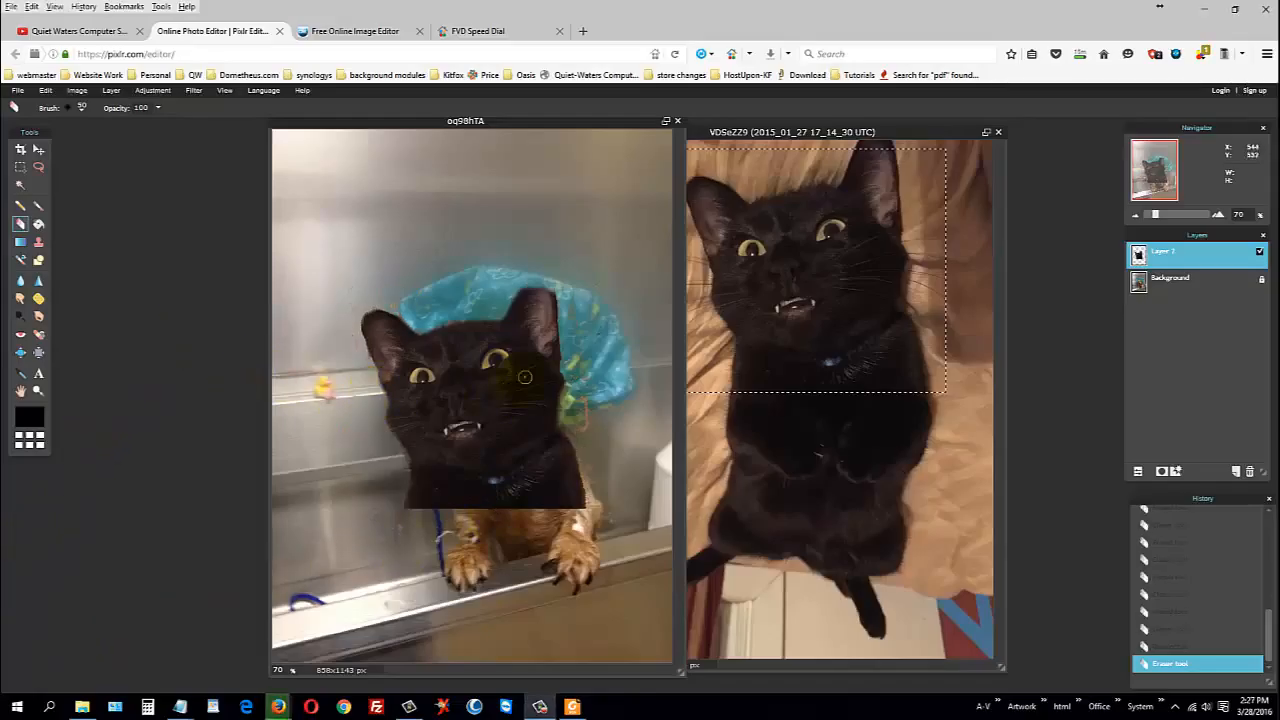
# Step: Move the cat cutout off the dog to the lower-left part of the dog image
pyautogui.click(38, 149)
pyautogui.moveTo(461, 406); pyautogui.dragTo(352, 492)
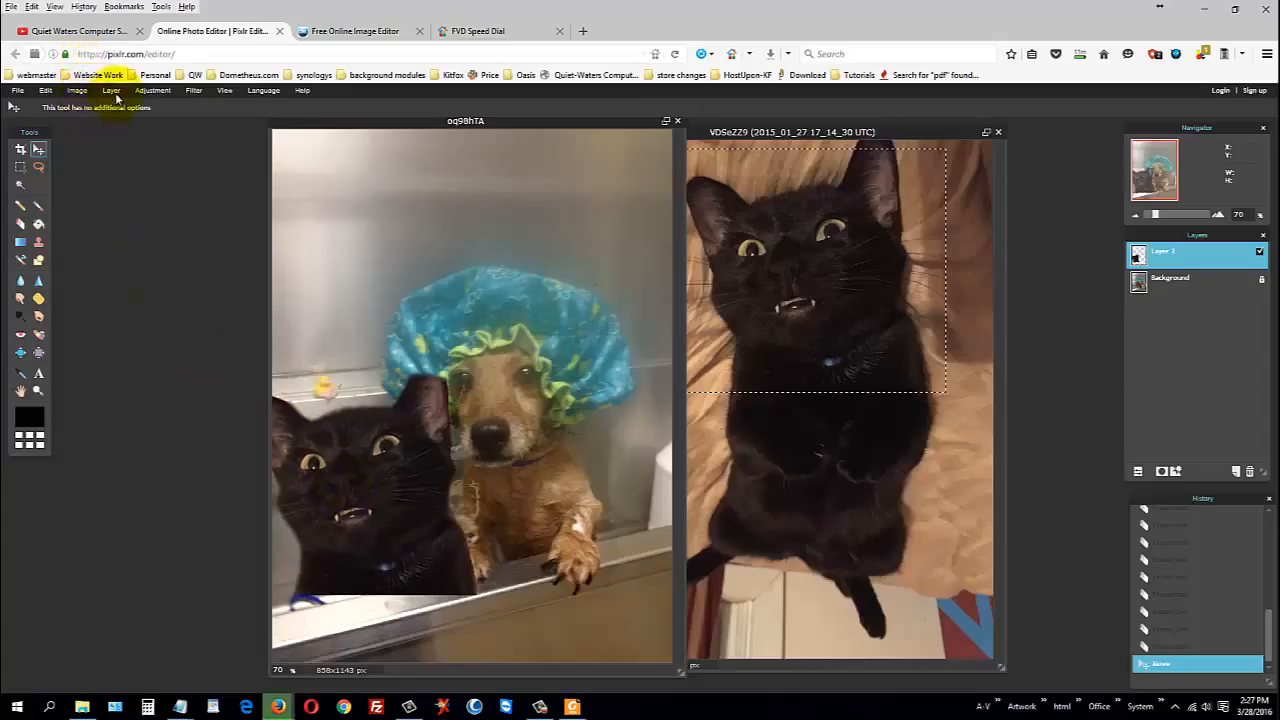
pyautogui.click(77, 91)
pyautogui.click(86, 106)
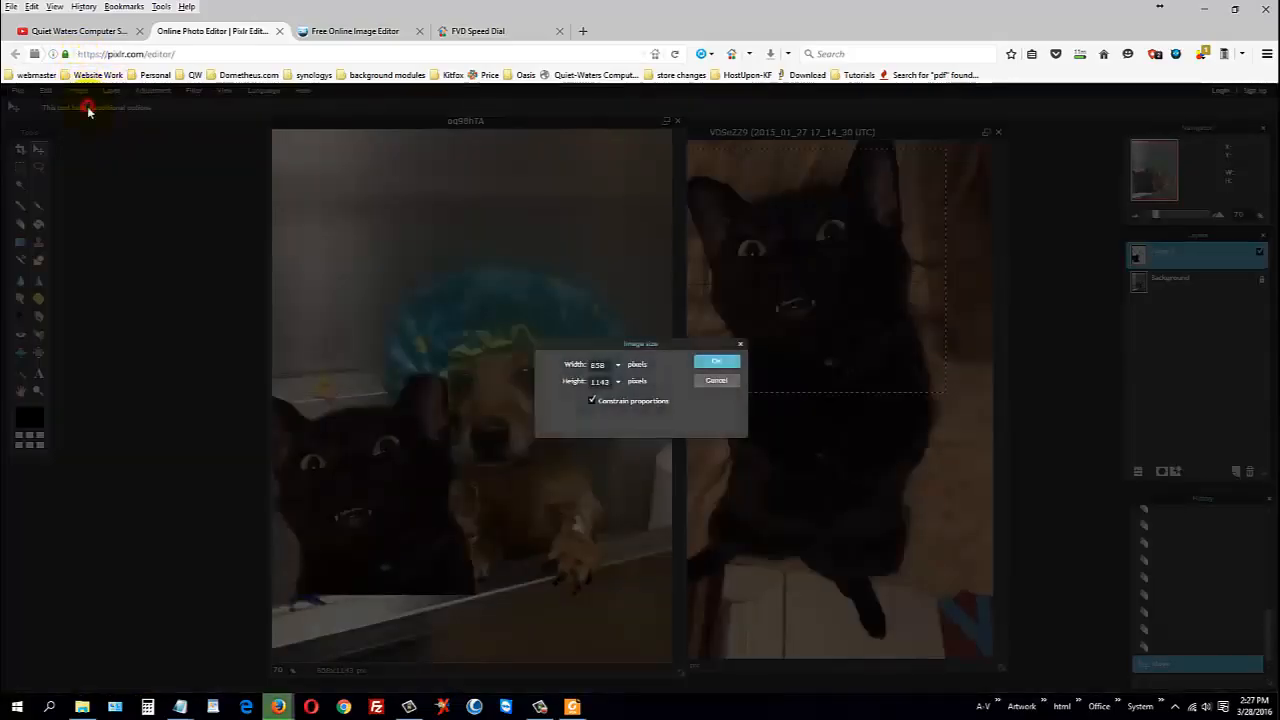
pyautogui.click(716, 381)
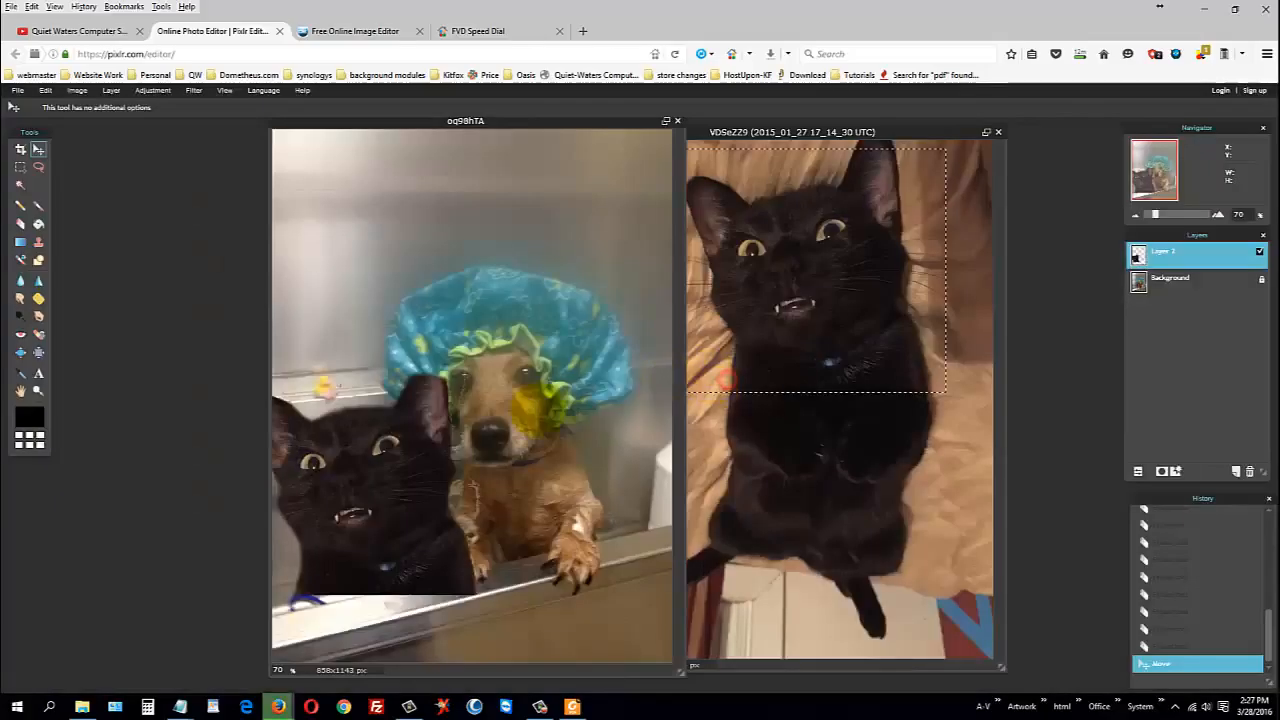
# Step: Move the cat cutout up against the dog's face and touch it up with the Eraser
pyautogui.moveTo(368, 456); pyautogui.dragTo(404, 413)
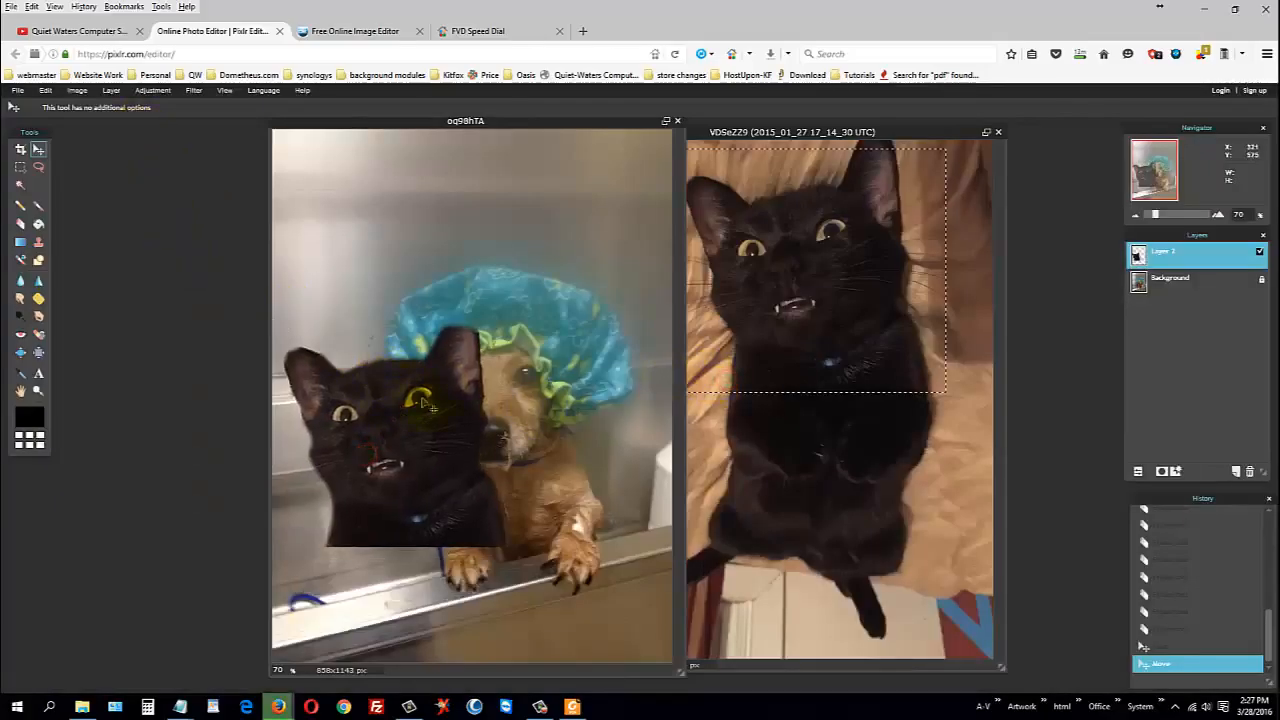
pyautogui.click(21, 224)
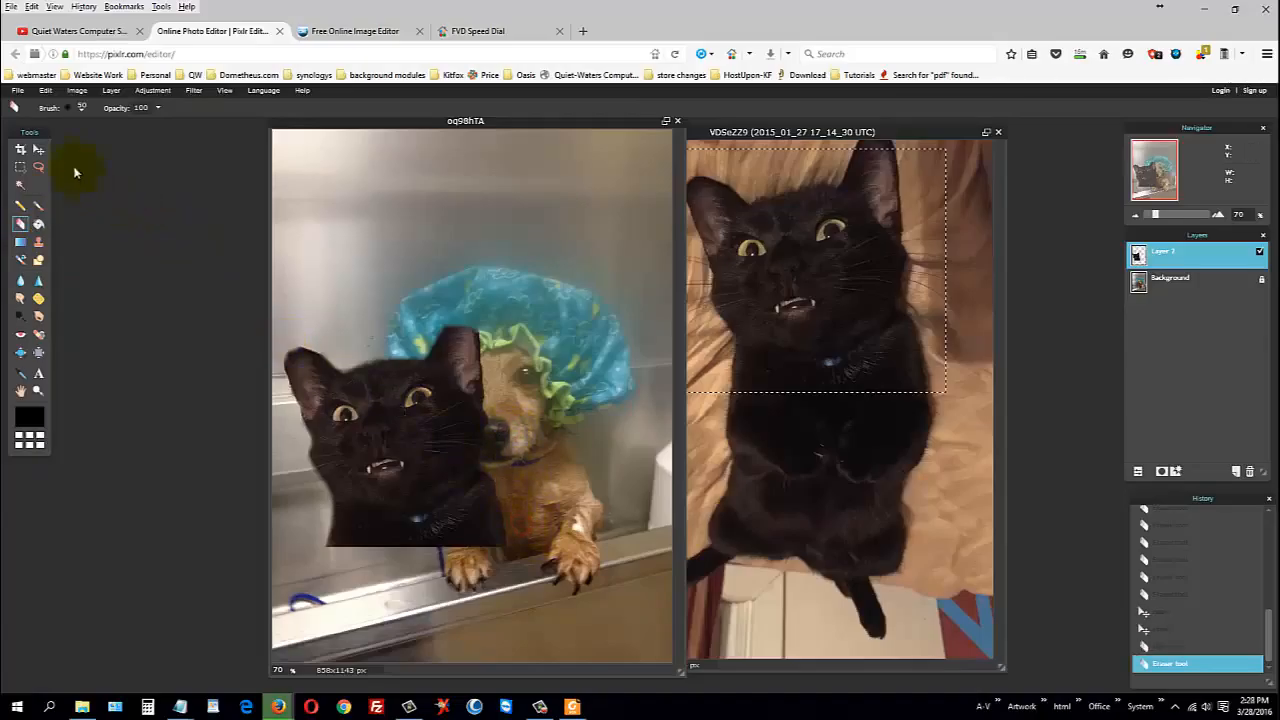
# Step: Shrink the cat with Free transform, place it on the blank wall above and left of the dog, and apply the transform
pyautogui.click(39, 151)
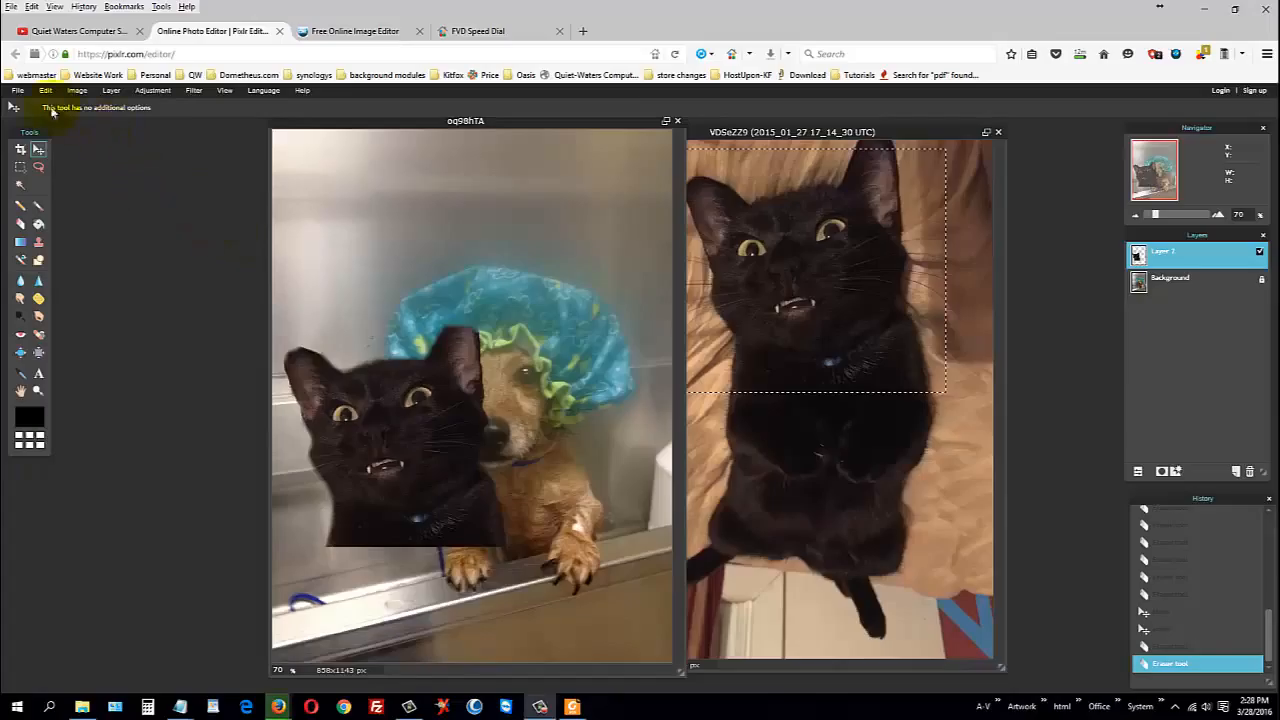
pyautogui.click(45, 90)
pyautogui.click(105, 189)
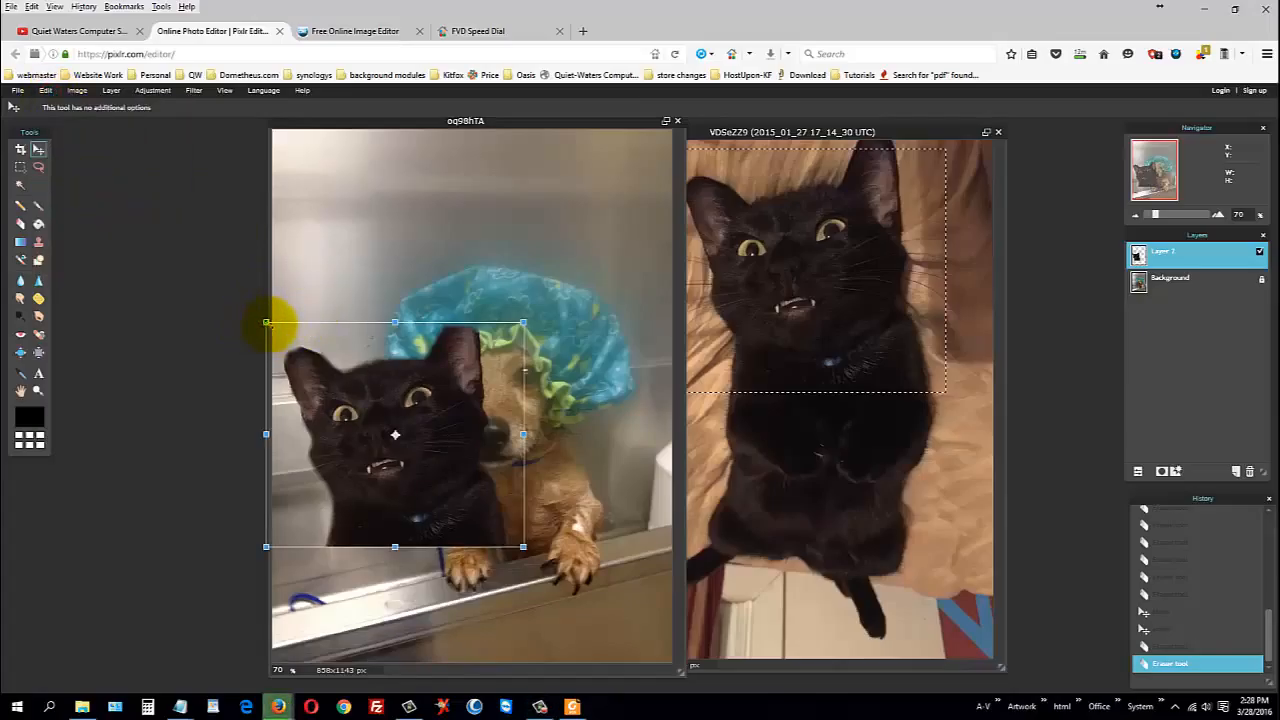
pyautogui.moveTo(268, 323); pyautogui.dragTo(321, 369)
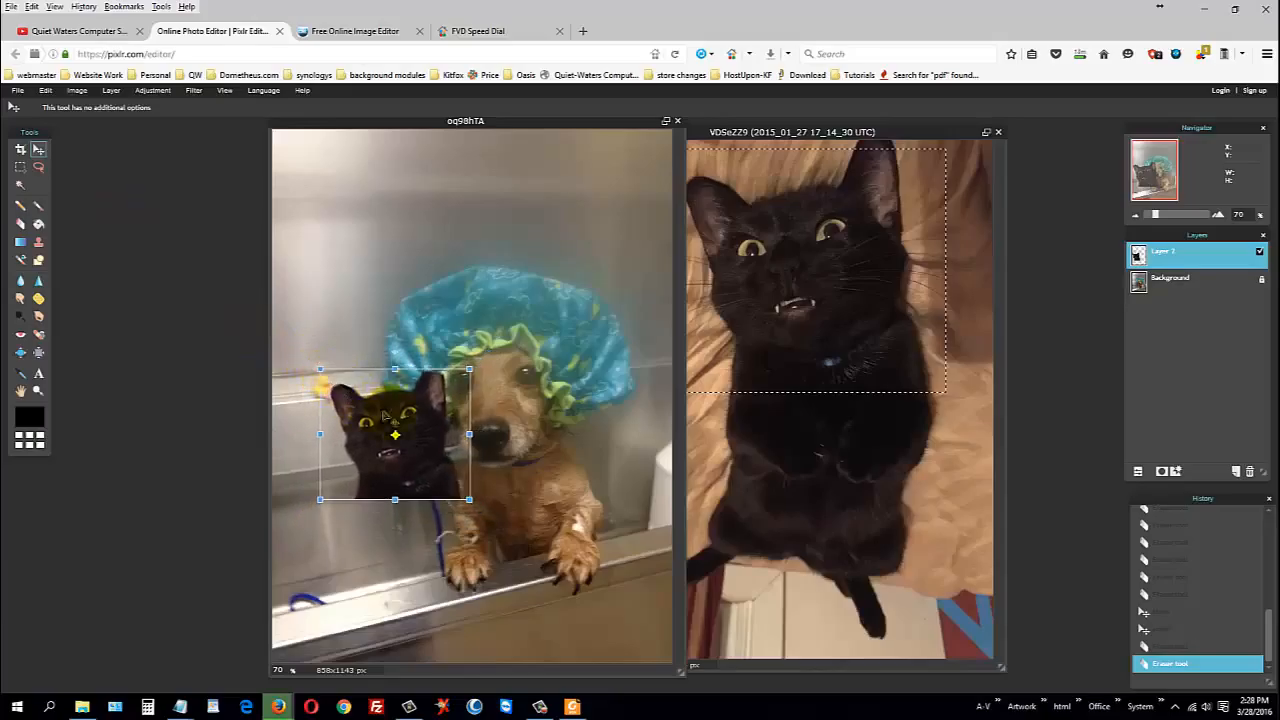
pyautogui.moveTo(416, 418); pyautogui.dragTo(383, 534)
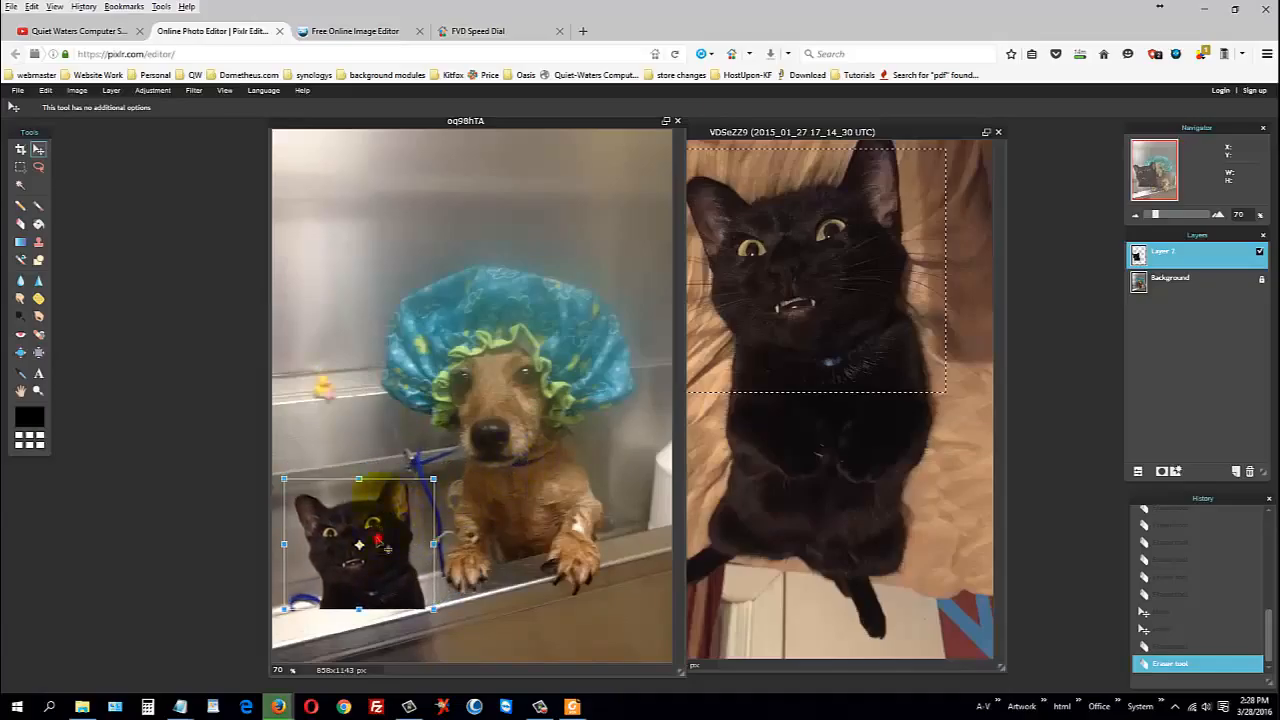
pyautogui.moveTo(378, 540); pyautogui.dragTo(372, 226)
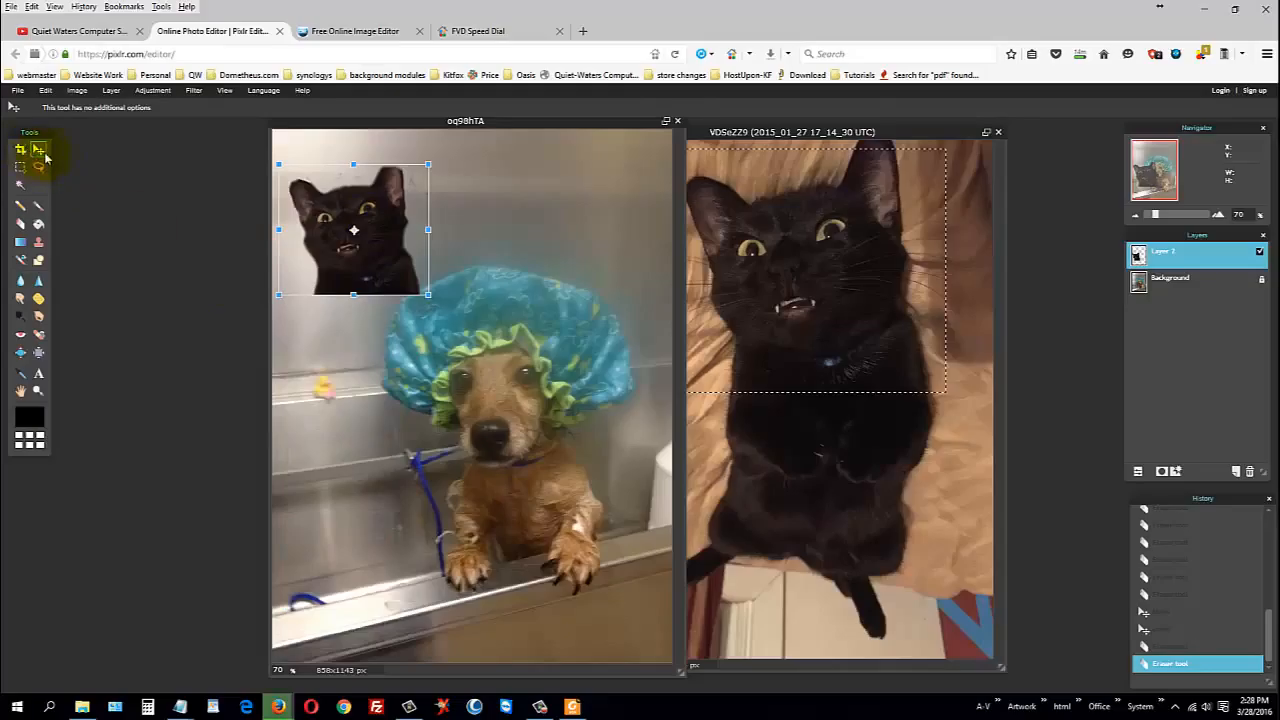
pyautogui.click(162, 179)
pyautogui.click(609, 415)
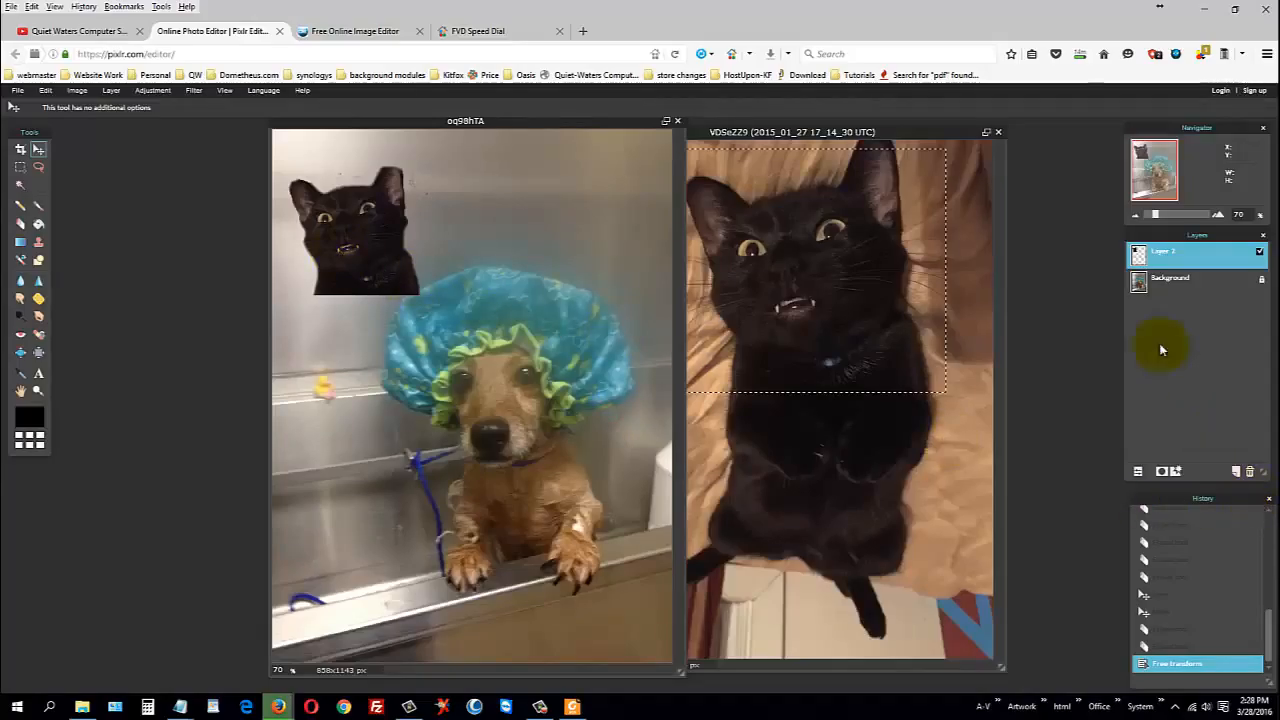
# Step: Copy a rectangle of about 537 by 210 px around the tub's lower-left edge from the background, add a new layer, and paste it
pyautogui.click(1180, 278)
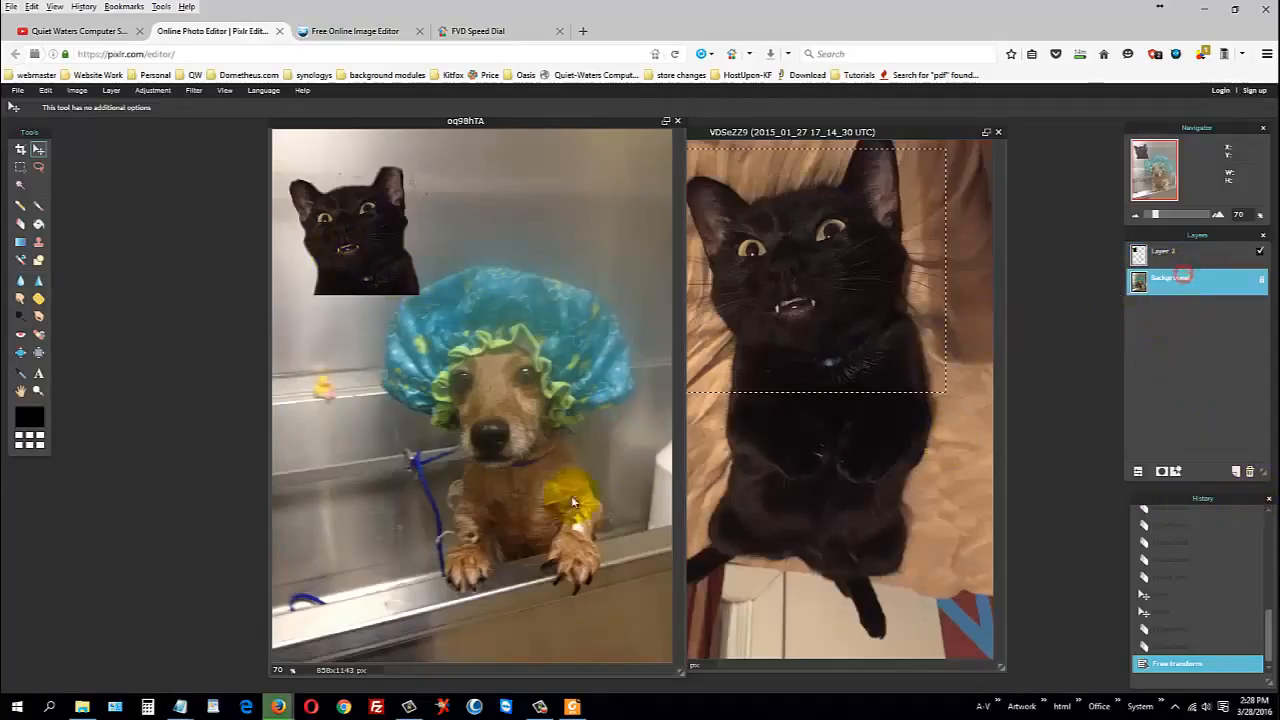
pyautogui.click(20, 167)
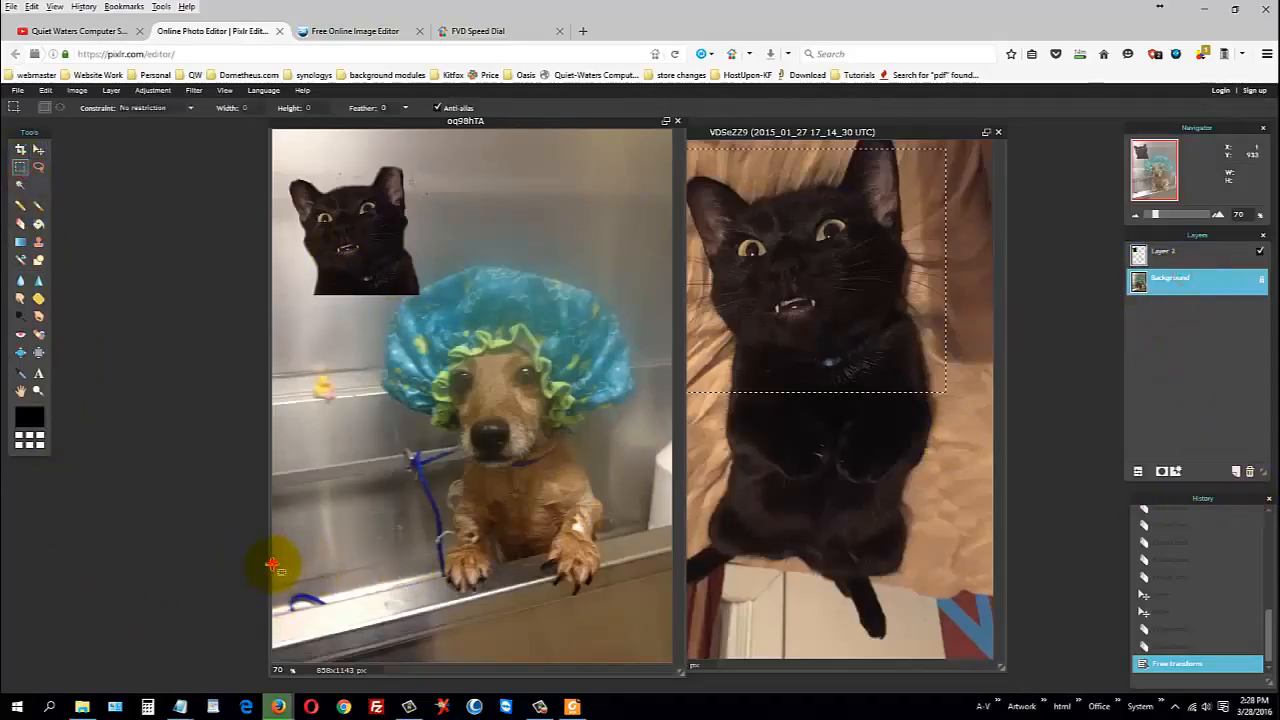
pyautogui.moveTo(272, 565); pyautogui.dragTo(521, 662)
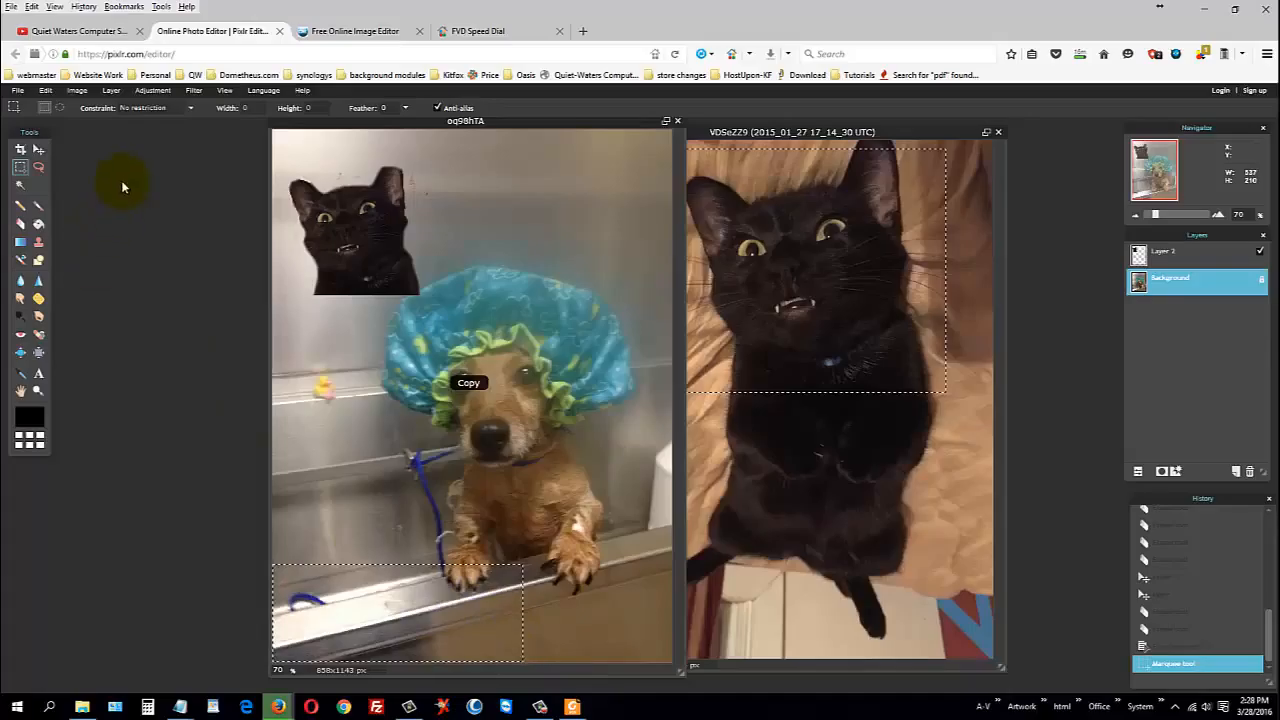
pyautogui.click(110, 90)
pyautogui.click(111, 109)
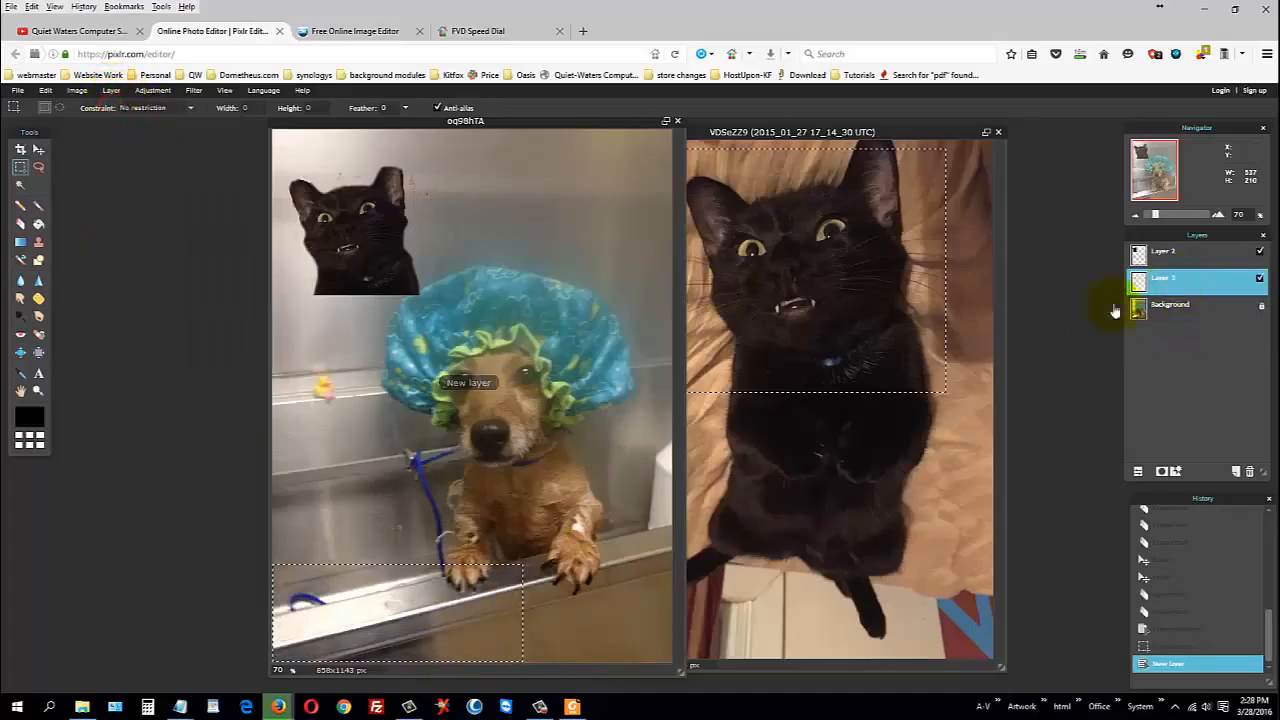
pyautogui.hotkey('ctrl', 'v')
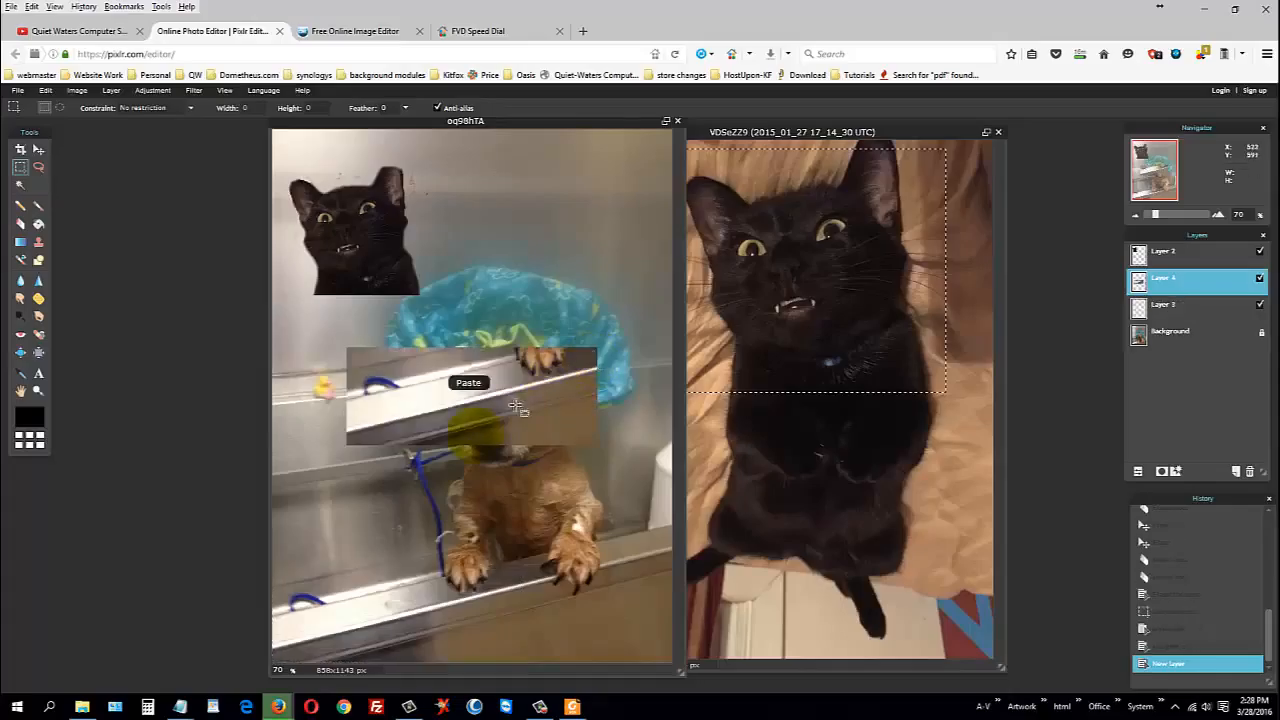
# Step: Move the pasted tub-edge piece down so it lines up with the original tub edge in the lower-left corner
pyautogui.moveTo(509, 401); pyautogui.dragTo(413, 566)
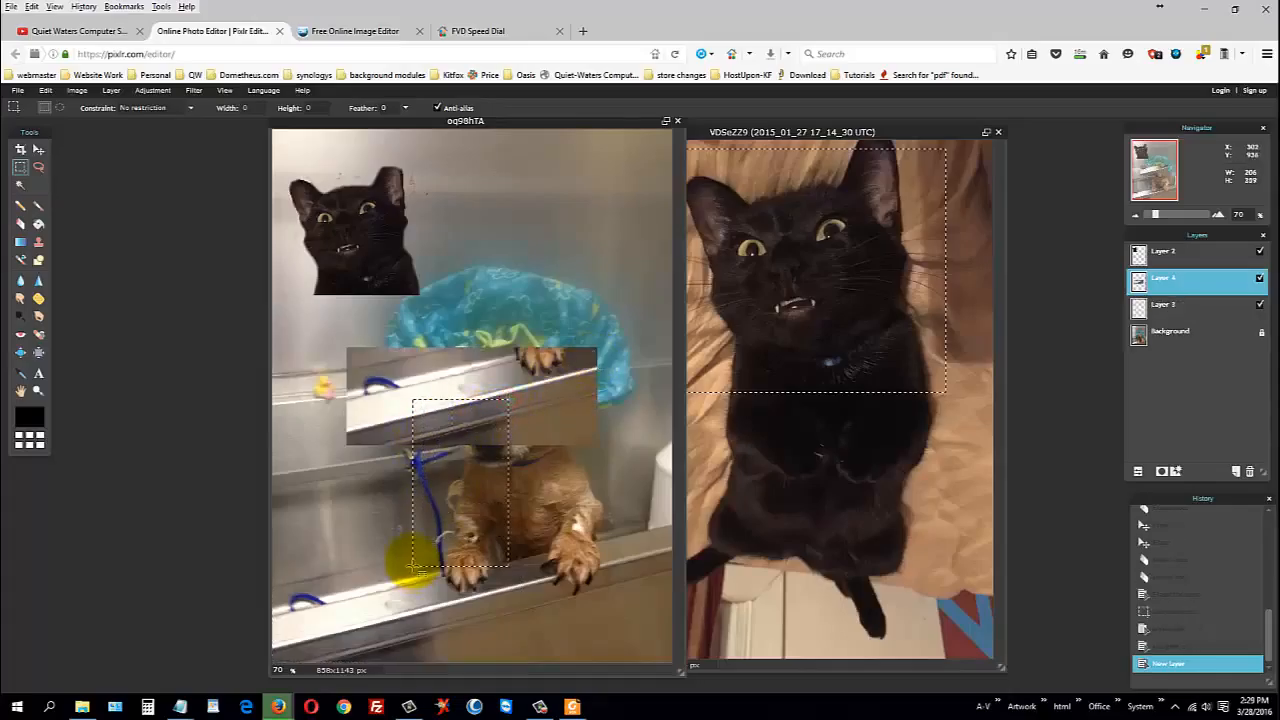
pyautogui.click(38, 149)
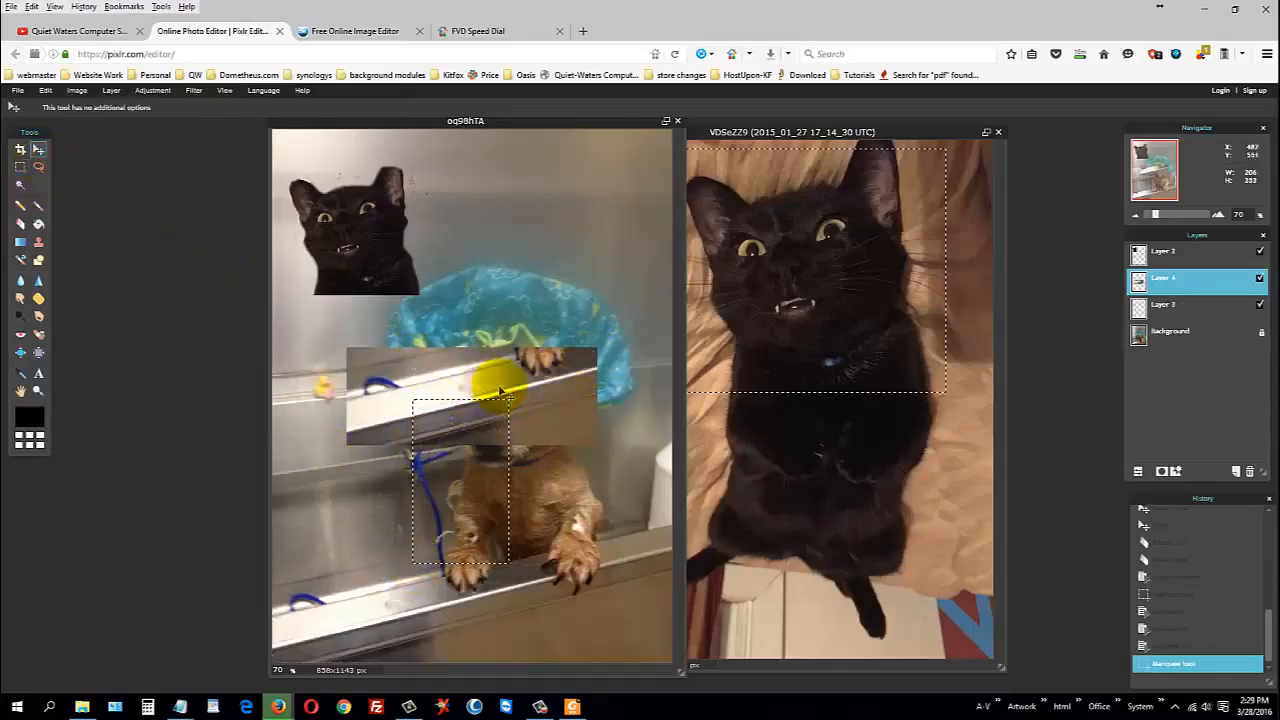
pyautogui.moveTo(506, 420); pyautogui.dragTo(472, 614)
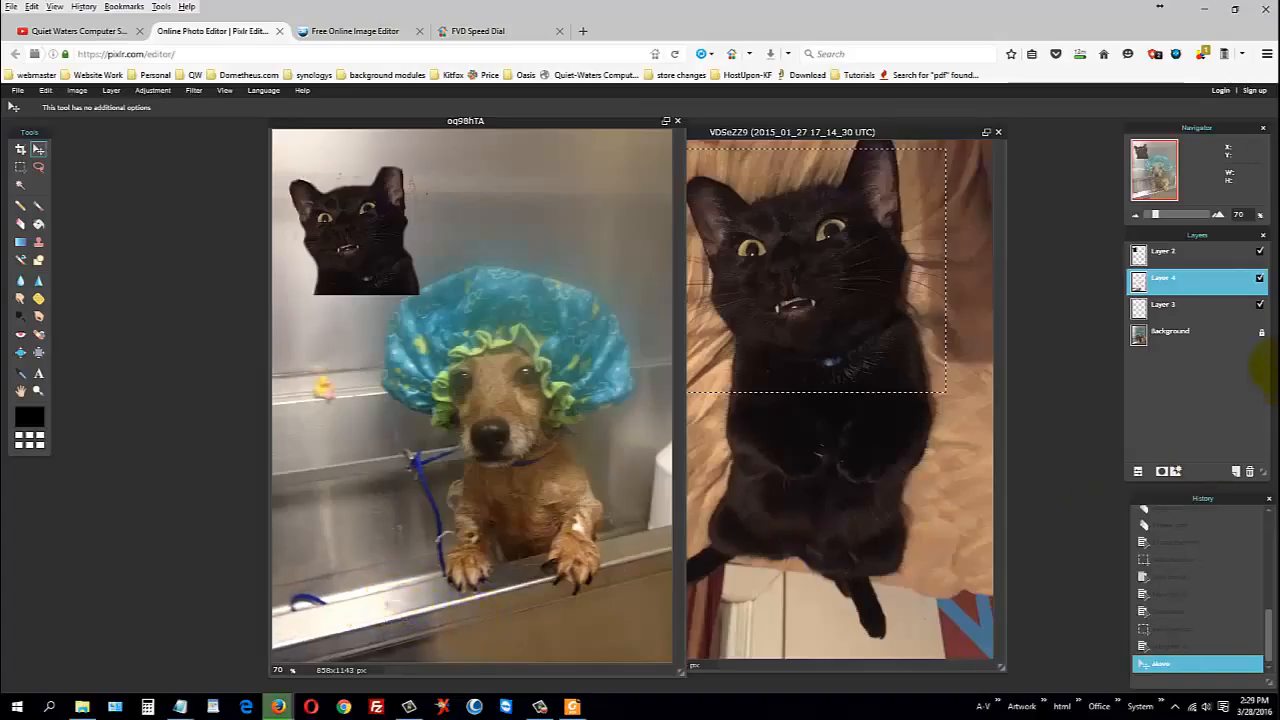
# Step: Put the cat layer beneath the tub-edge layer and move the cat down beside the dog, above the tub edge
pyautogui.click(1180, 254)
pyautogui.moveTo(1180, 256); pyautogui.dragTo(1183, 300)
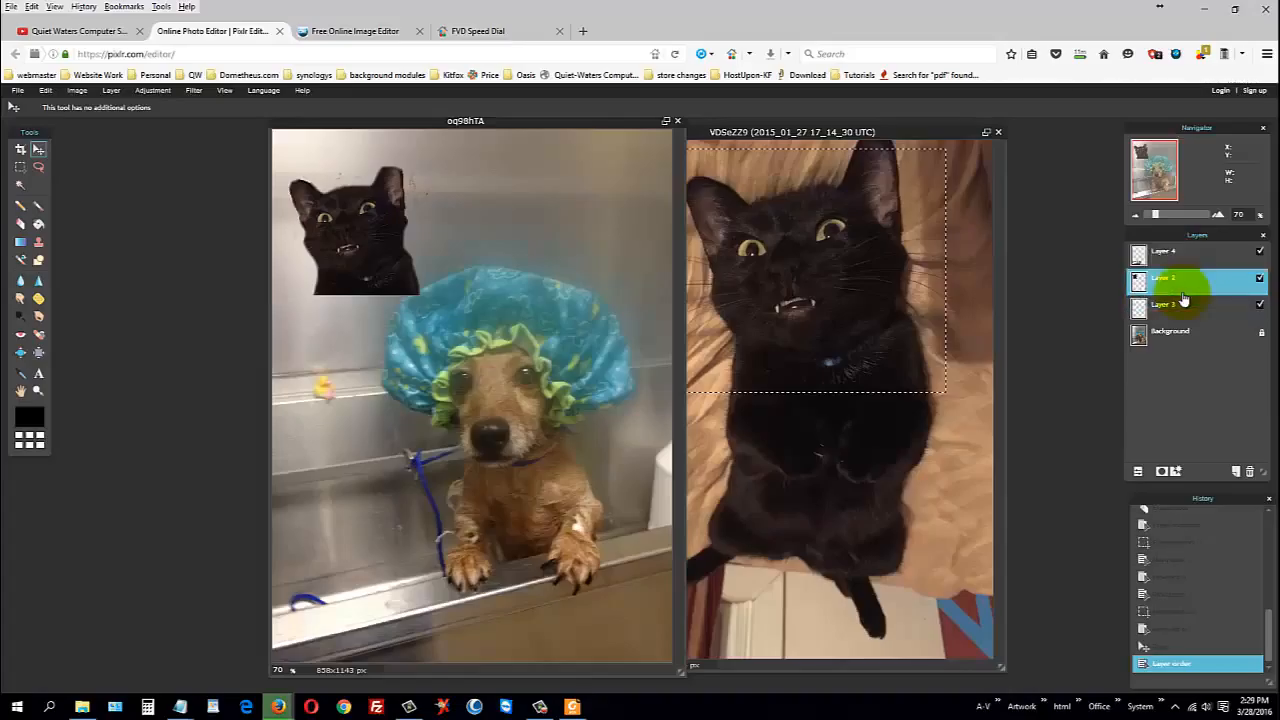
pyautogui.moveTo(350, 250); pyautogui.dragTo(350, 462)
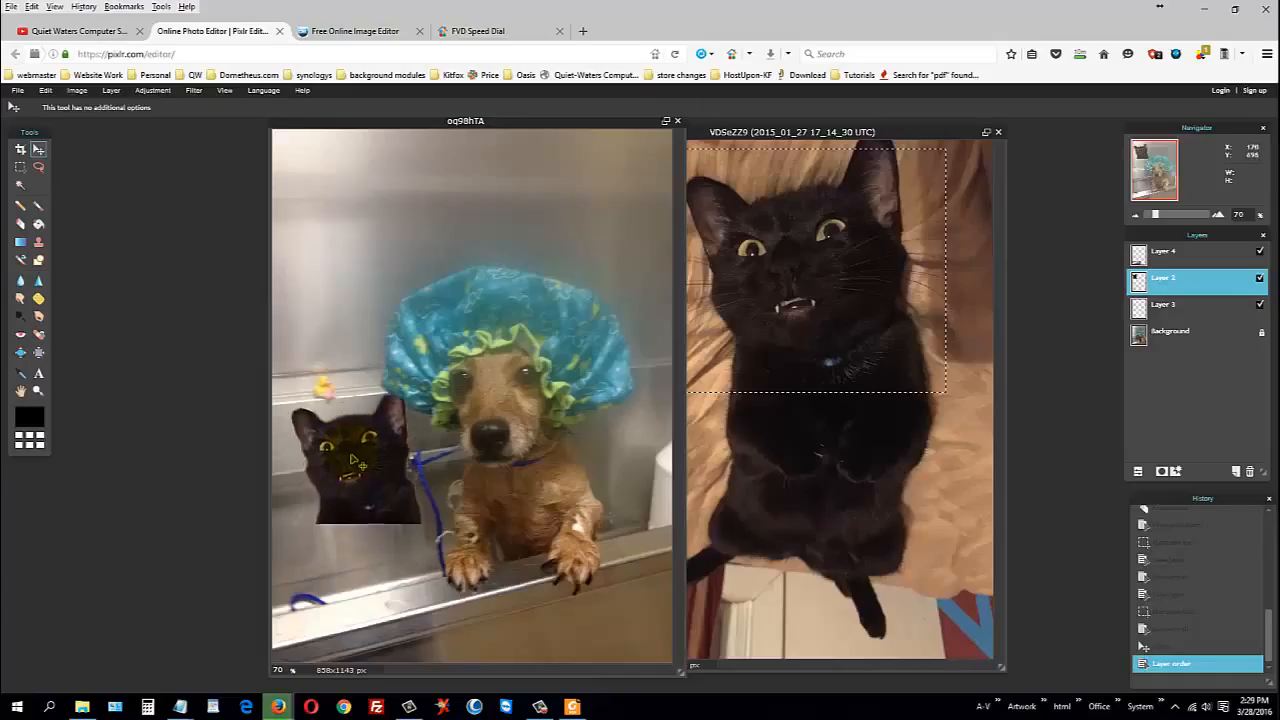
# Step: Put the tub-edge layer beneath the cat layer and move the tub-edge piece up onto the wall above the shower cap
pyautogui.click(1177, 257)
pyautogui.moveTo(1138, 282); pyautogui.dragTo(1138, 283)
pyautogui.moveTo(395, 585); pyautogui.dragTo(425, 232)
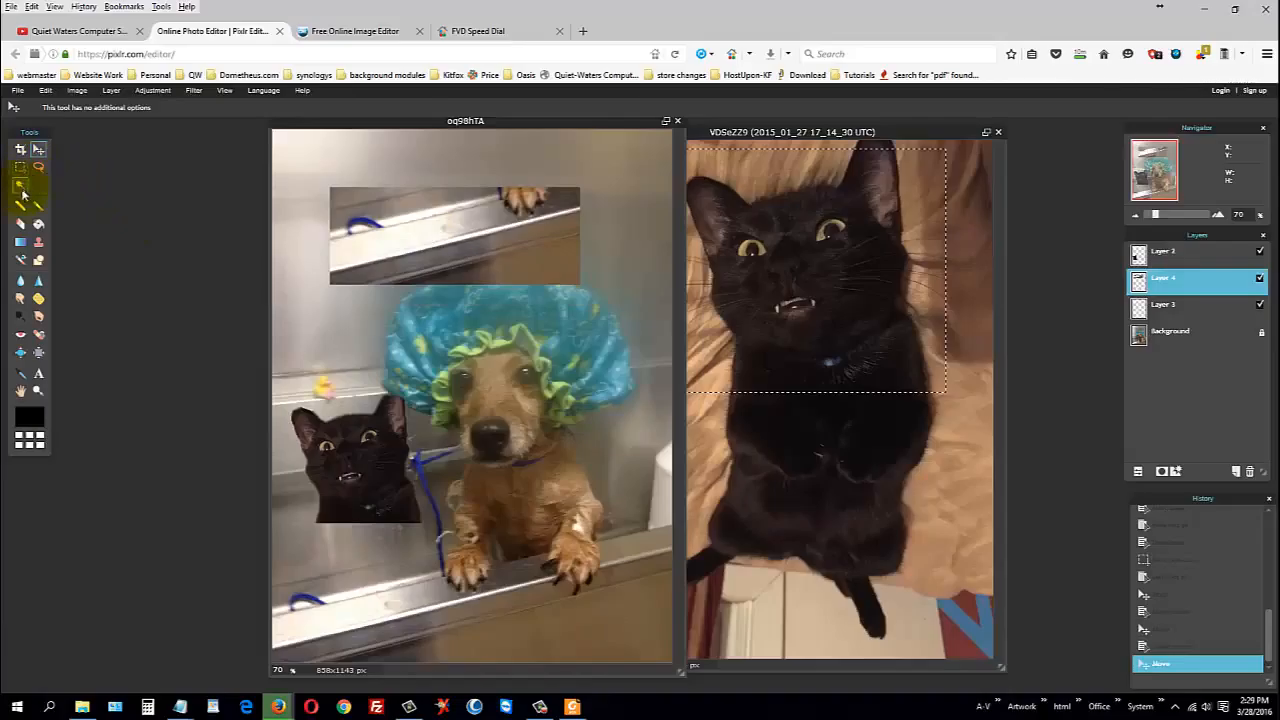
# Step: Erase the wall and blue leash above the rim on the copied tub-edge piece, up to the dog's paw
pyautogui.click(19, 225)
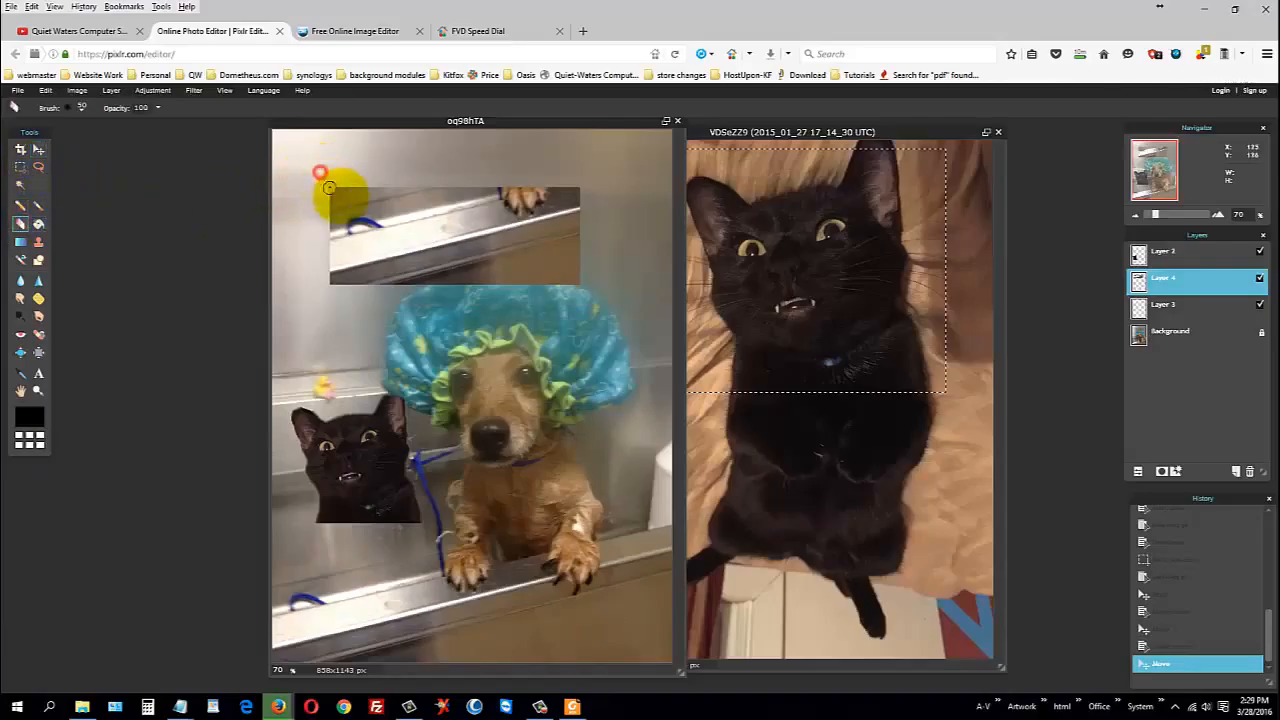
pyautogui.moveTo(386, 184); pyautogui.dragTo(434, 188)
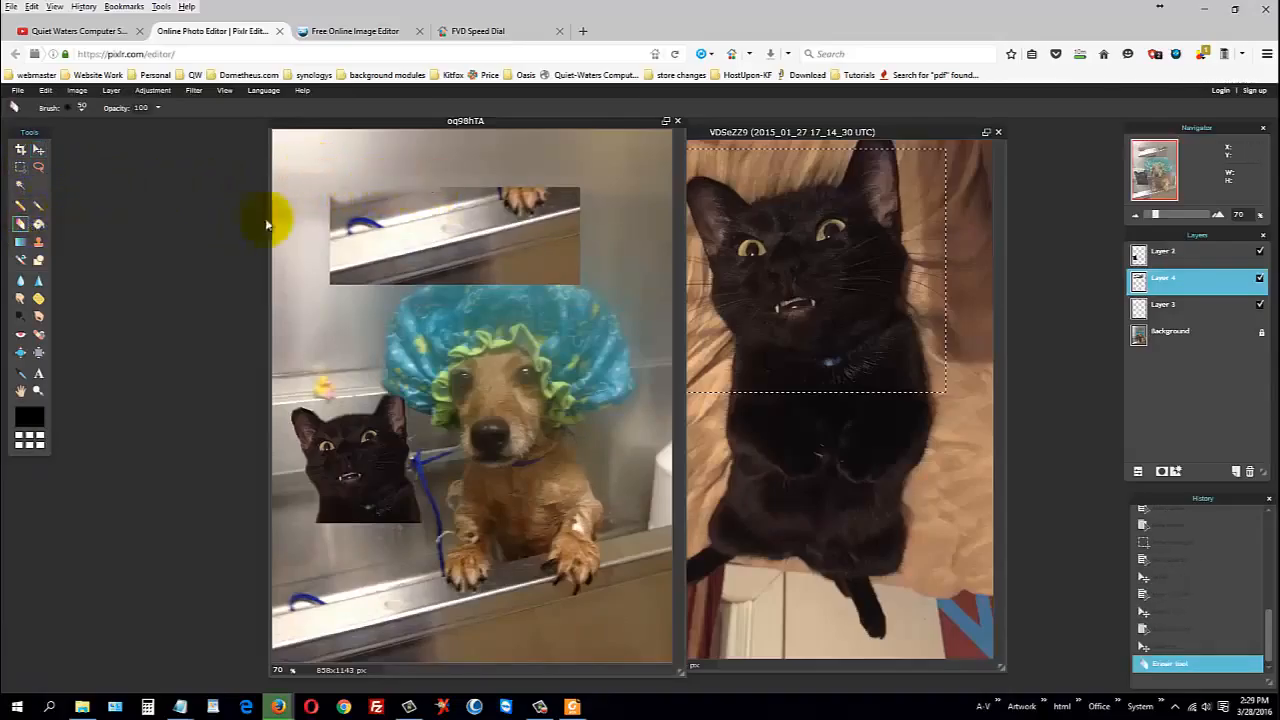
pyautogui.moveTo(345, 197)
pyautogui.mouseDown()
pyautogui.moveTo(357, 186)
pyautogui.moveTo(325, 225)
pyautogui.moveTo(482, 189)
pyautogui.mouseUp()
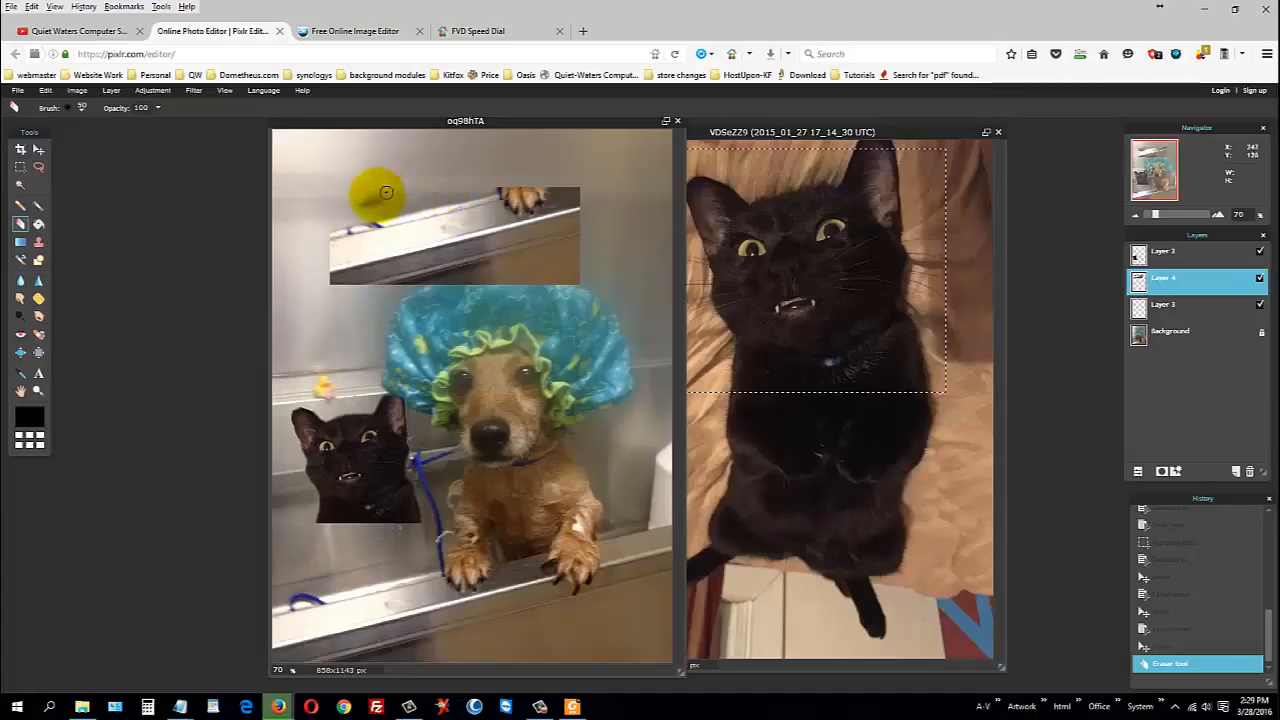
pyautogui.click(326, 229)
pyautogui.moveTo(341, 226)
pyautogui.mouseDown()
pyautogui.moveTo(383, 215)
pyautogui.moveTo(336, 229)
pyautogui.mouseUp()
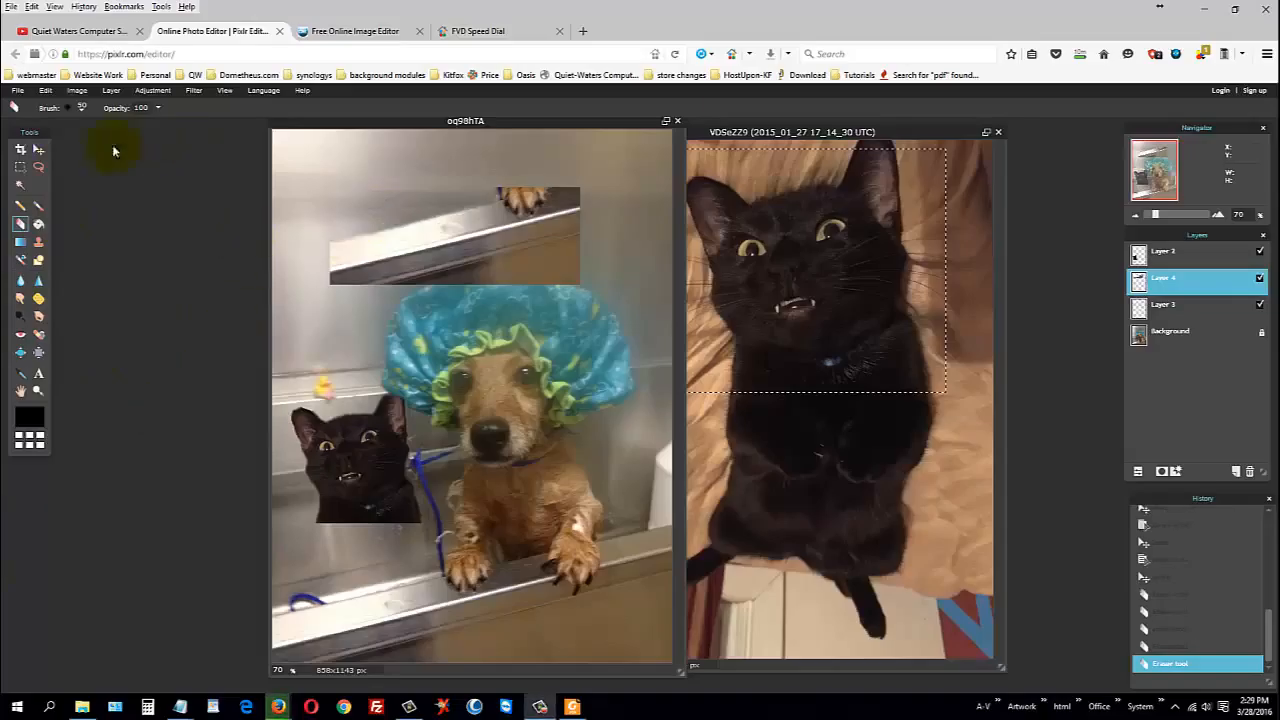
# Step: Realign the trimmed tub-edge piece with the original tub edge and lower the cat behind it, with the cat layer beneath the piece's layer
pyautogui.click(39, 150)
pyautogui.moveTo(508, 214); pyautogui.dragTo(448, 597)
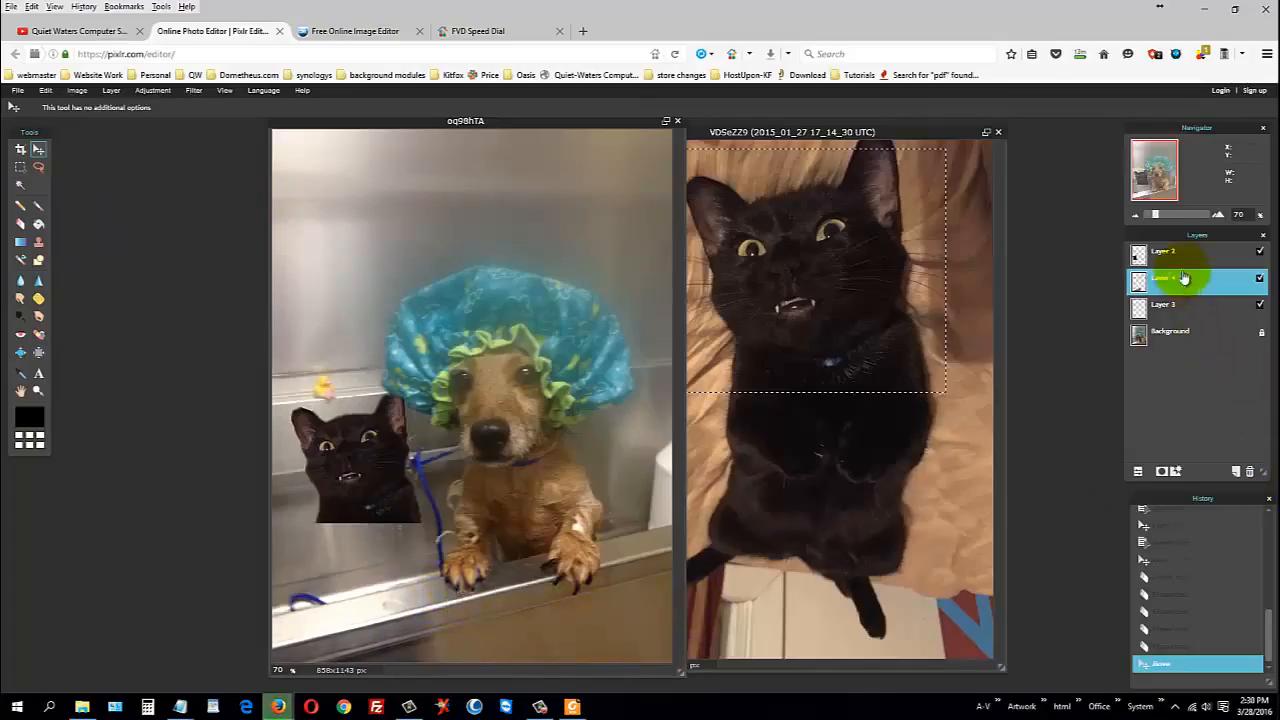
pyautogui.moveTo(1182, 258); pyautogui.dragTo(1188, 295)
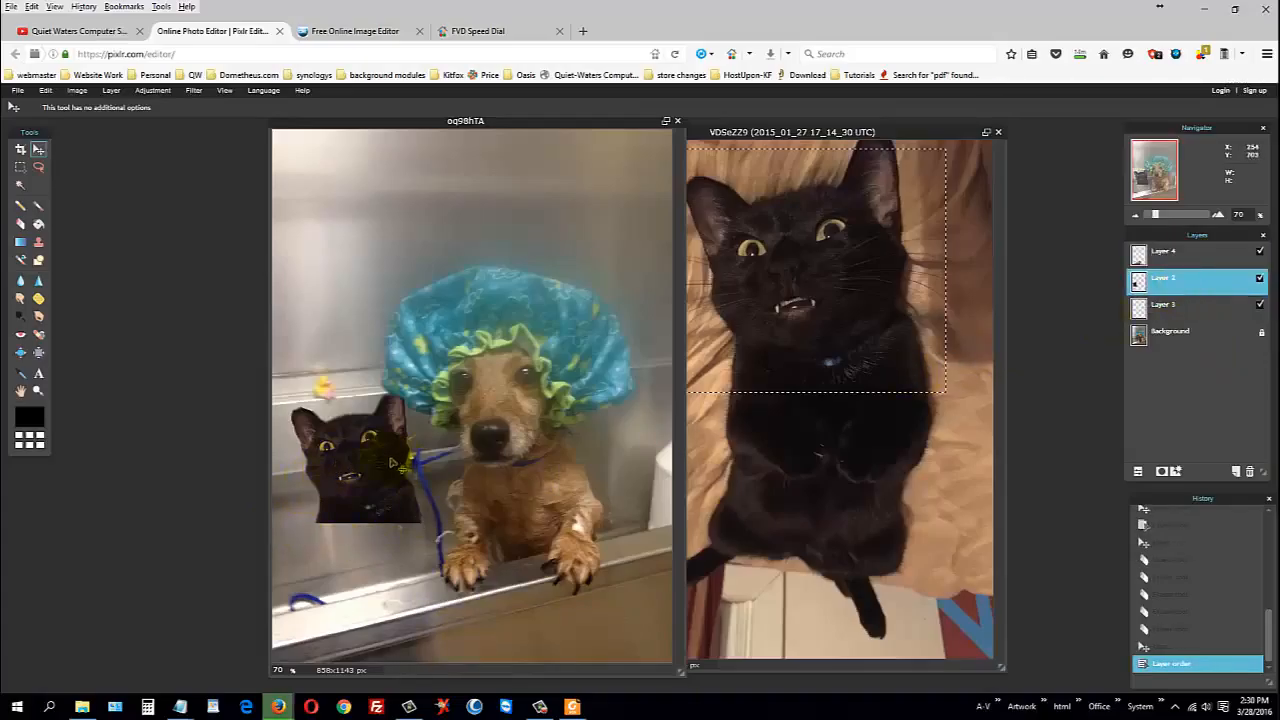
pyautogui.moveTo(396, 463); pyautogui.dragTo(377, 560)
# Step: Close the original cat photo without saving and shift the composite image window toward the middle of the workspace
pyautogui.moveTo(540, 543); pyautogui.dragTo(732, 396)
pyautogui.click(998, 131)
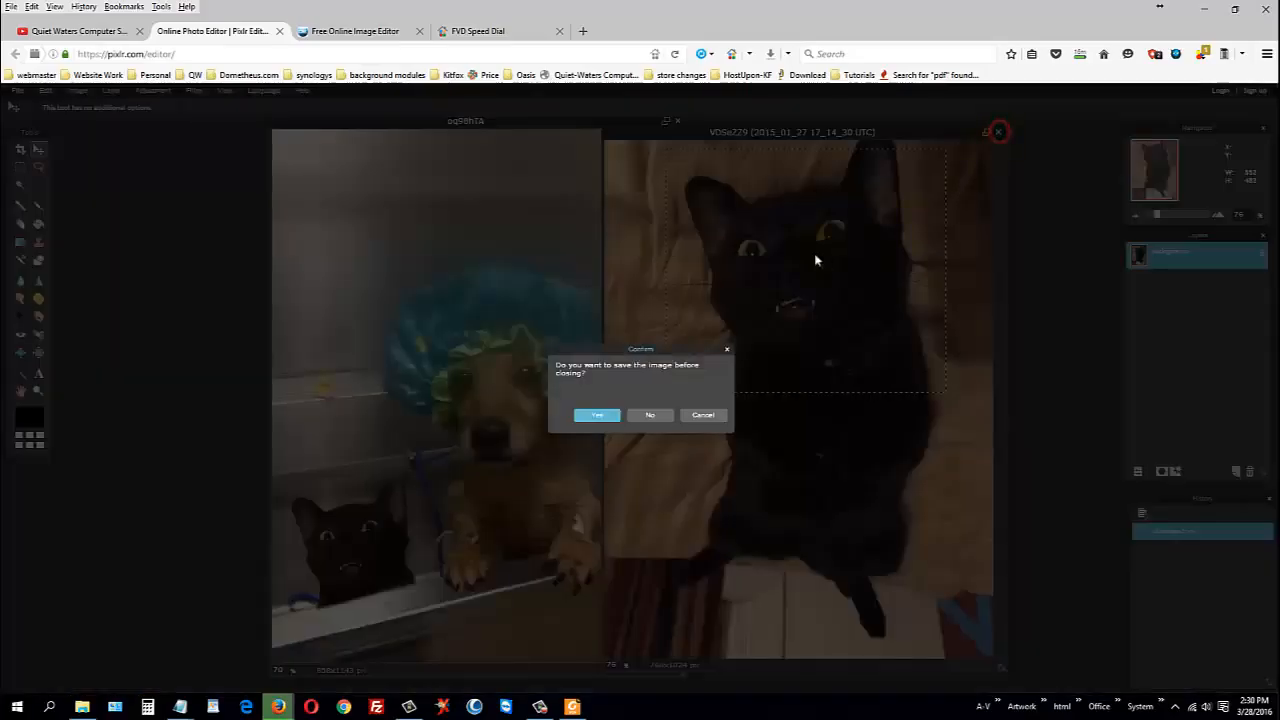
pyautogui.click(658, 418)
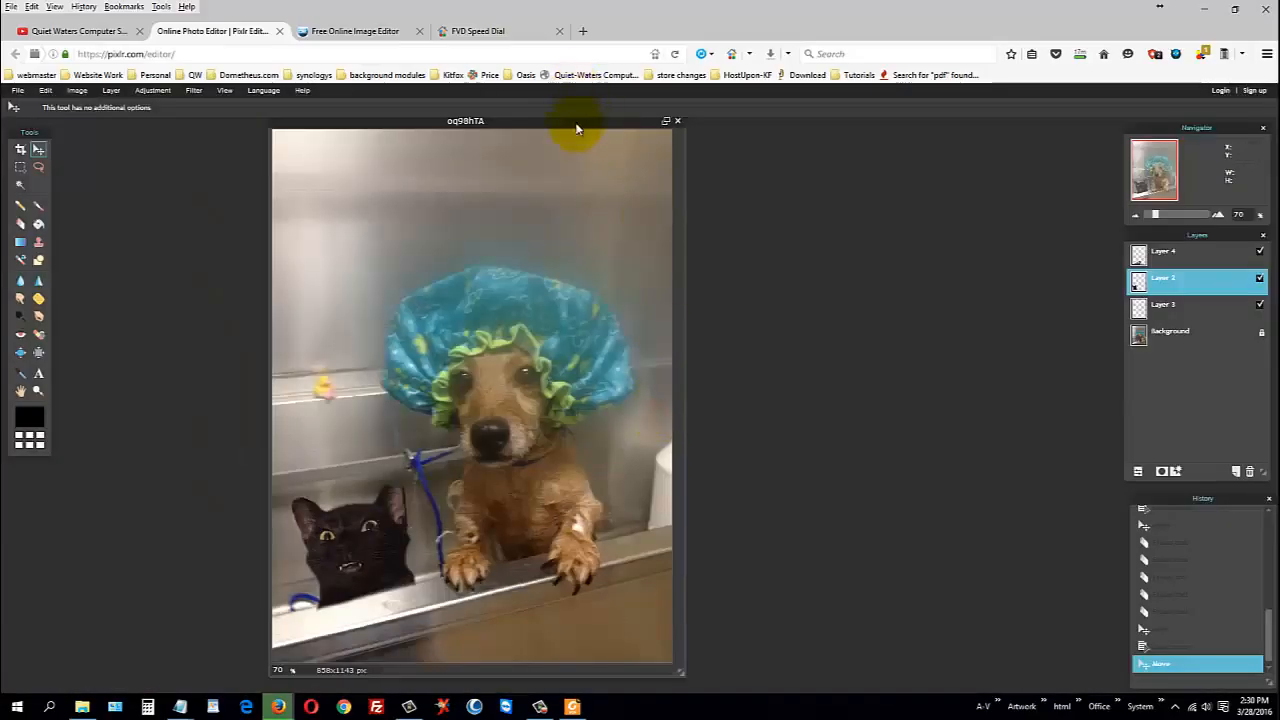
pyautogui.moveTo(571, 122); pyautogui.dragTo(630, 133)
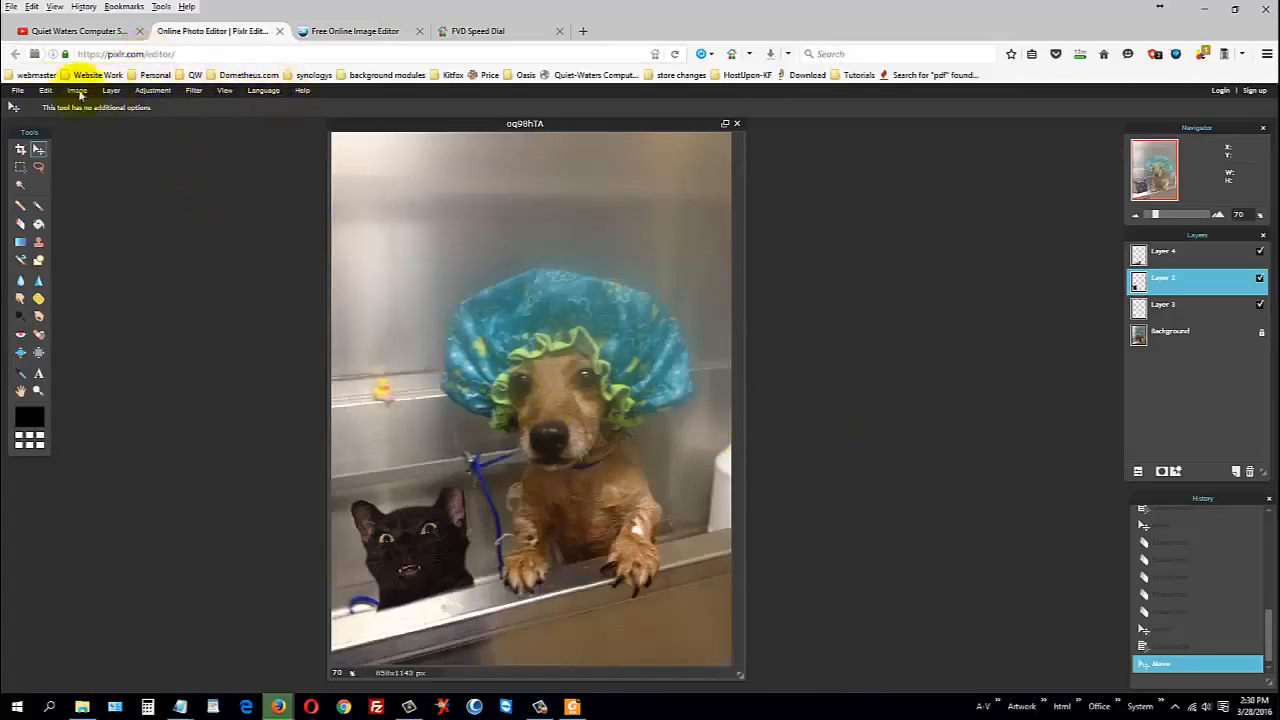
# Step: Save the composite image to the computer under the name "cat and dog in bath" in PNG format
pyautogui.click(19, 91)
pyautogui.click(21, 158)
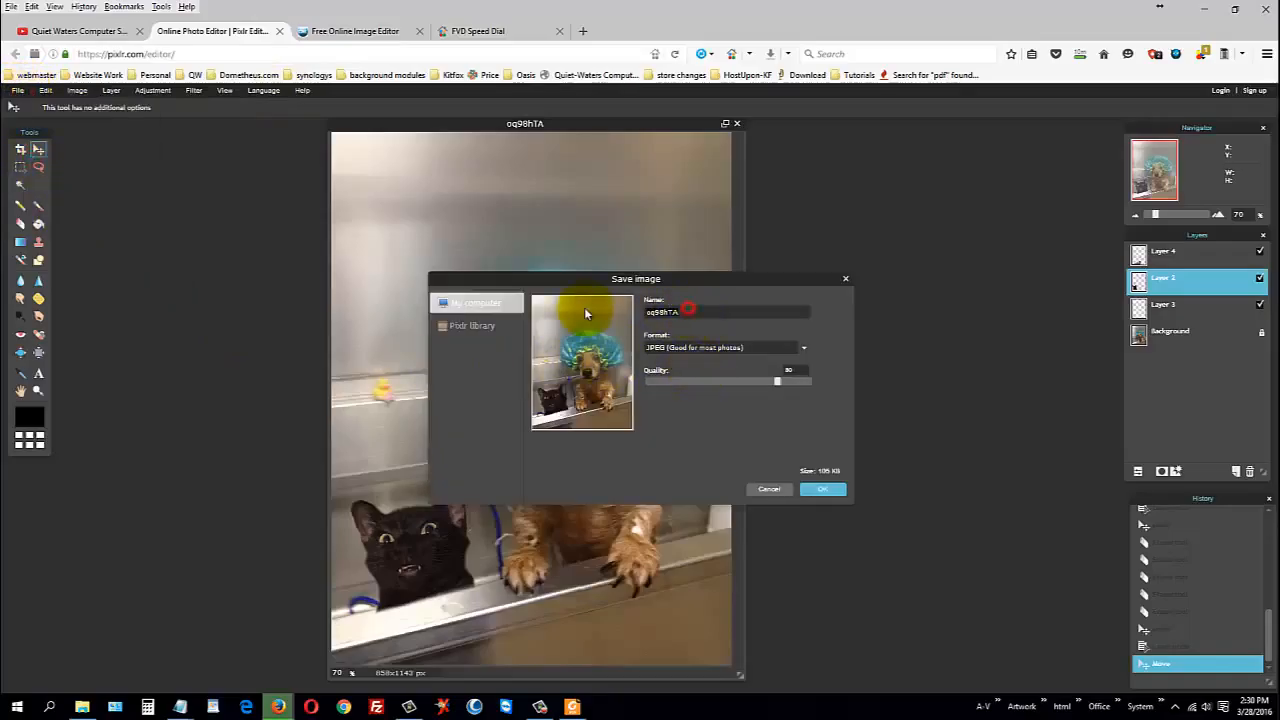
pyautogui.write('cat and')
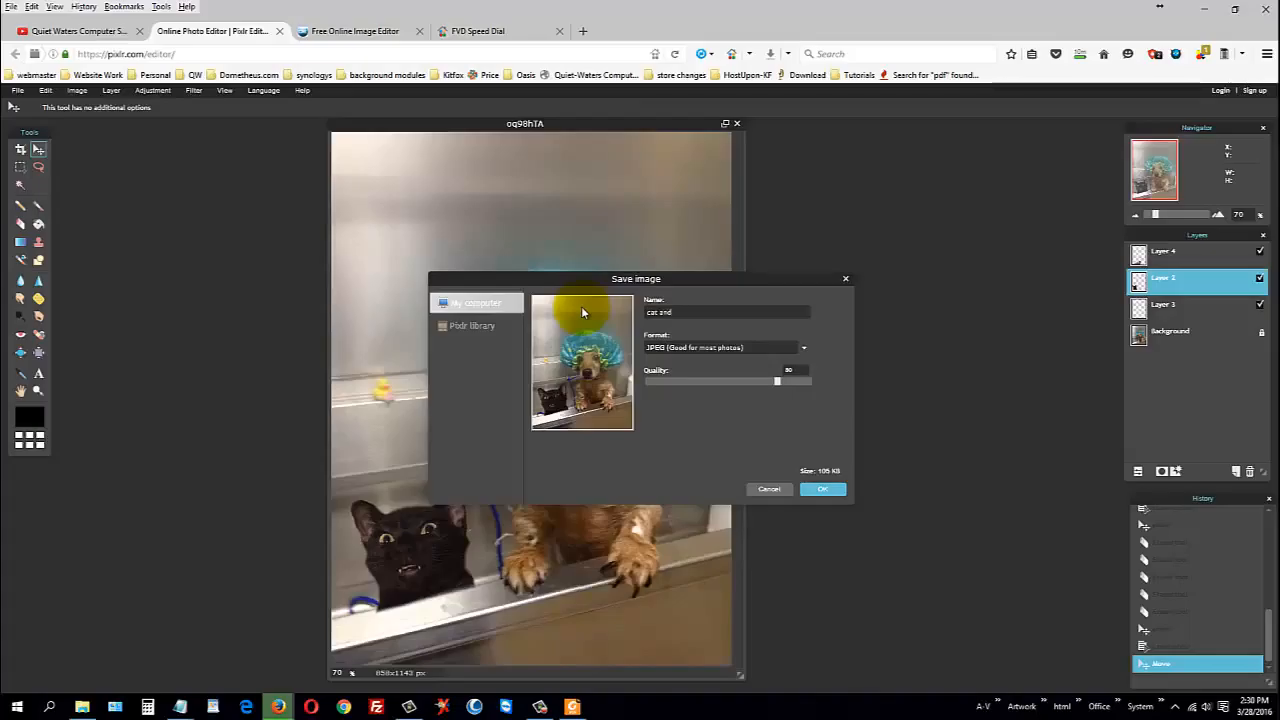
pyautogui.write(' dog in bath')
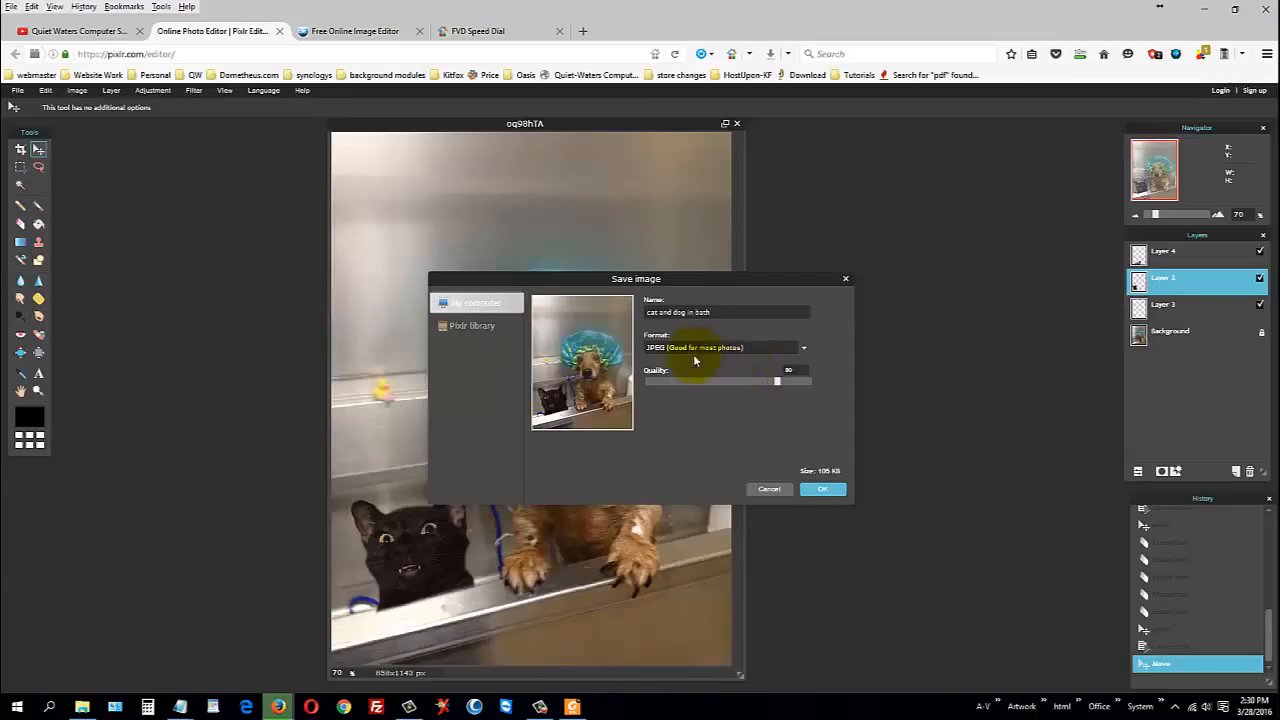
pyautogui.click(802, 349)
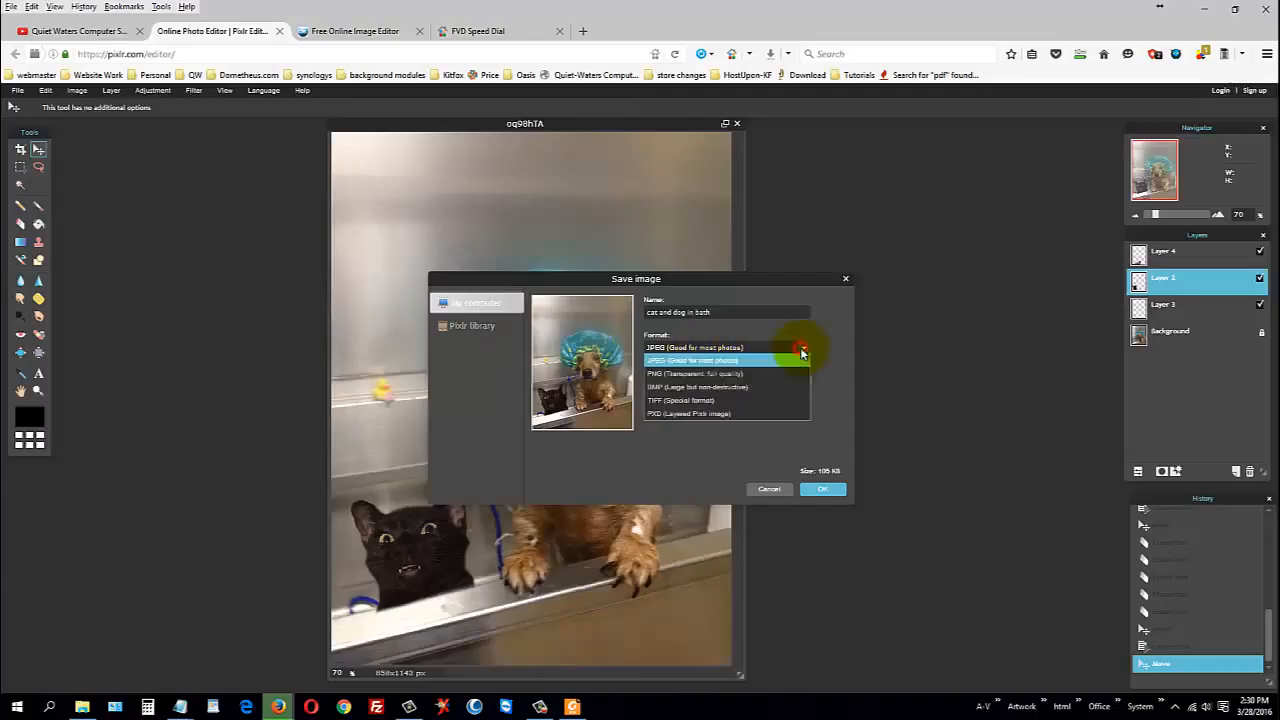
pyautogui.click(741, 373)
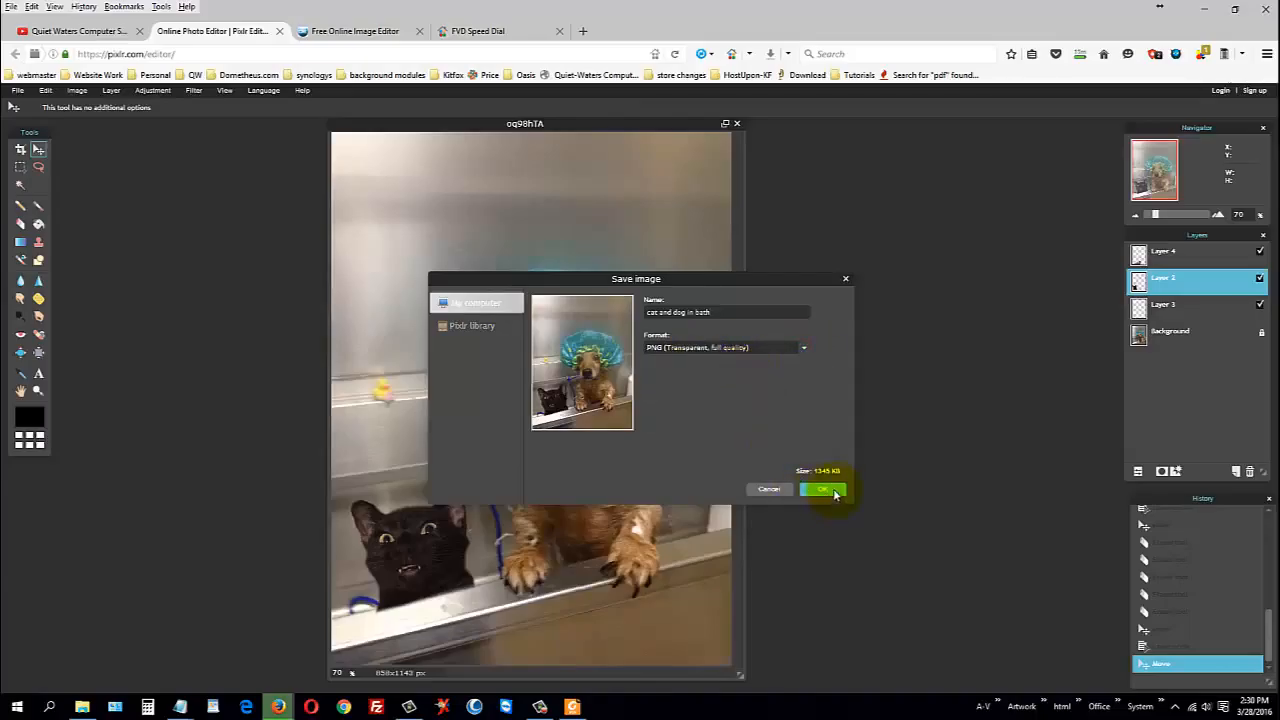
pyautogui.click(823, 489)
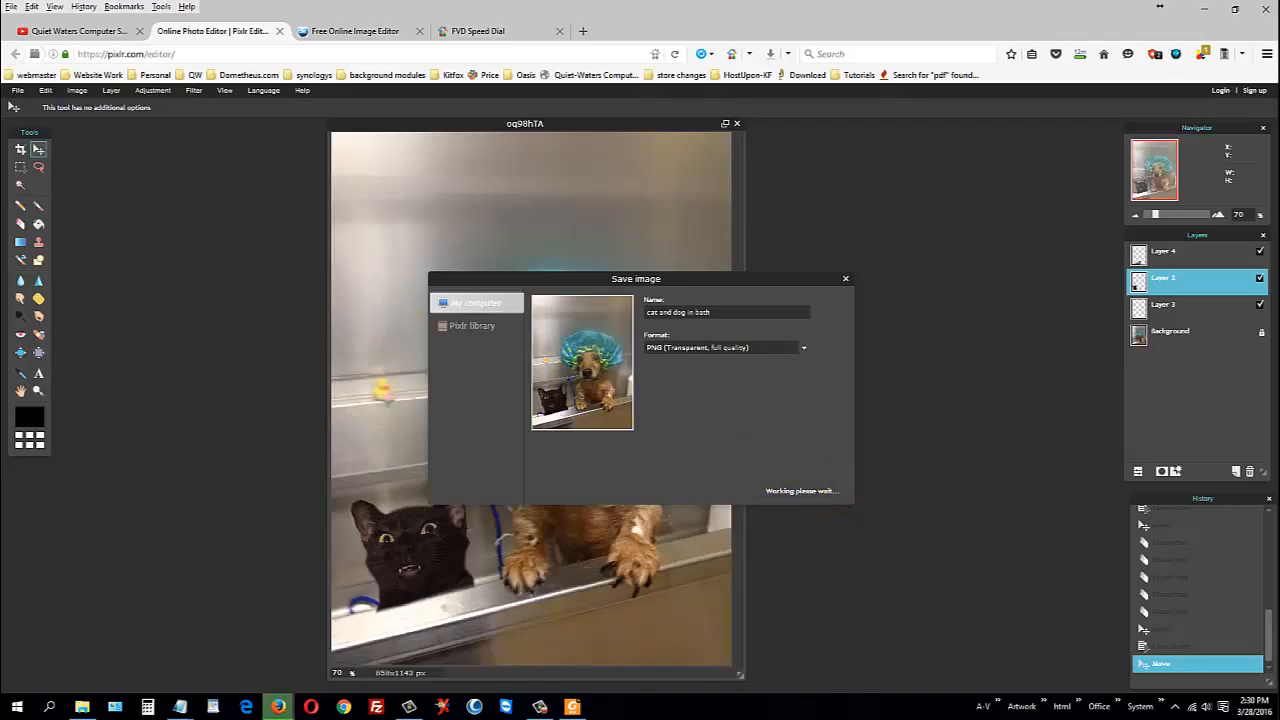
# Step: Choose the Desktop as the save location and save the PNG file there
pyautogui.moveTo(608, 223); pyautogui.dragTo(666, 249)
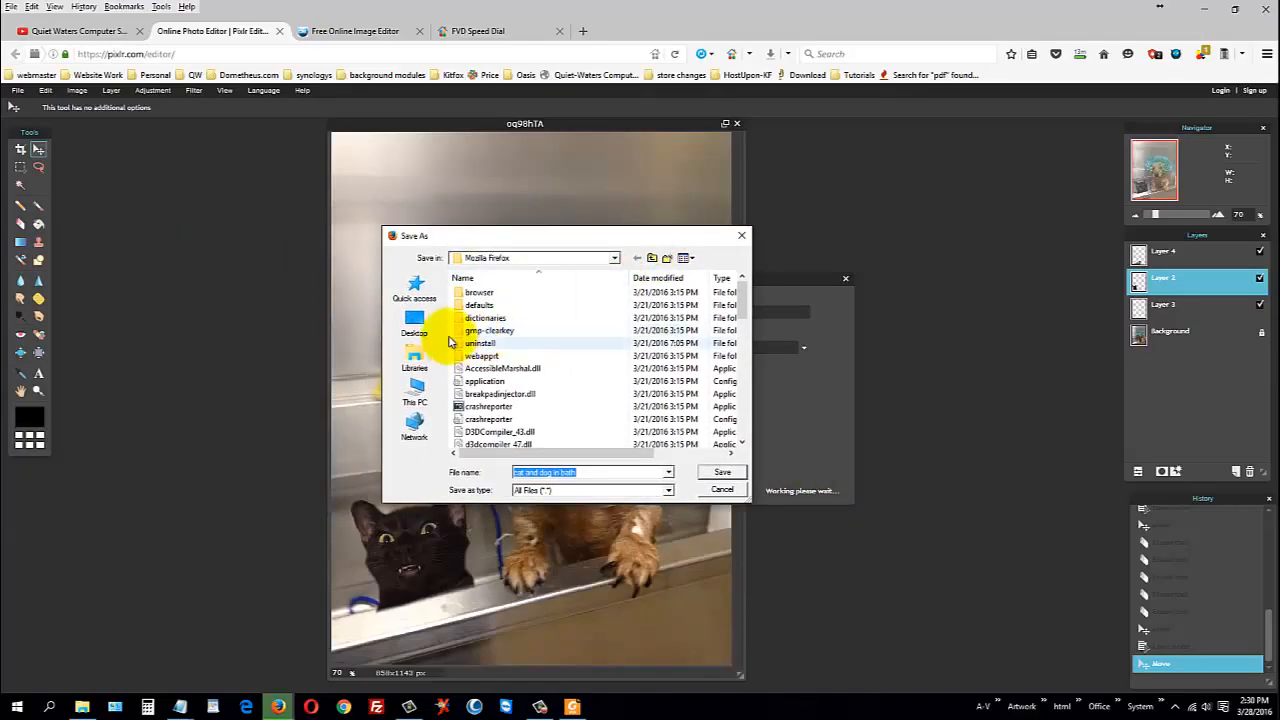
pyautogui.click(415, 322)
pyautogui.click(722, 472)
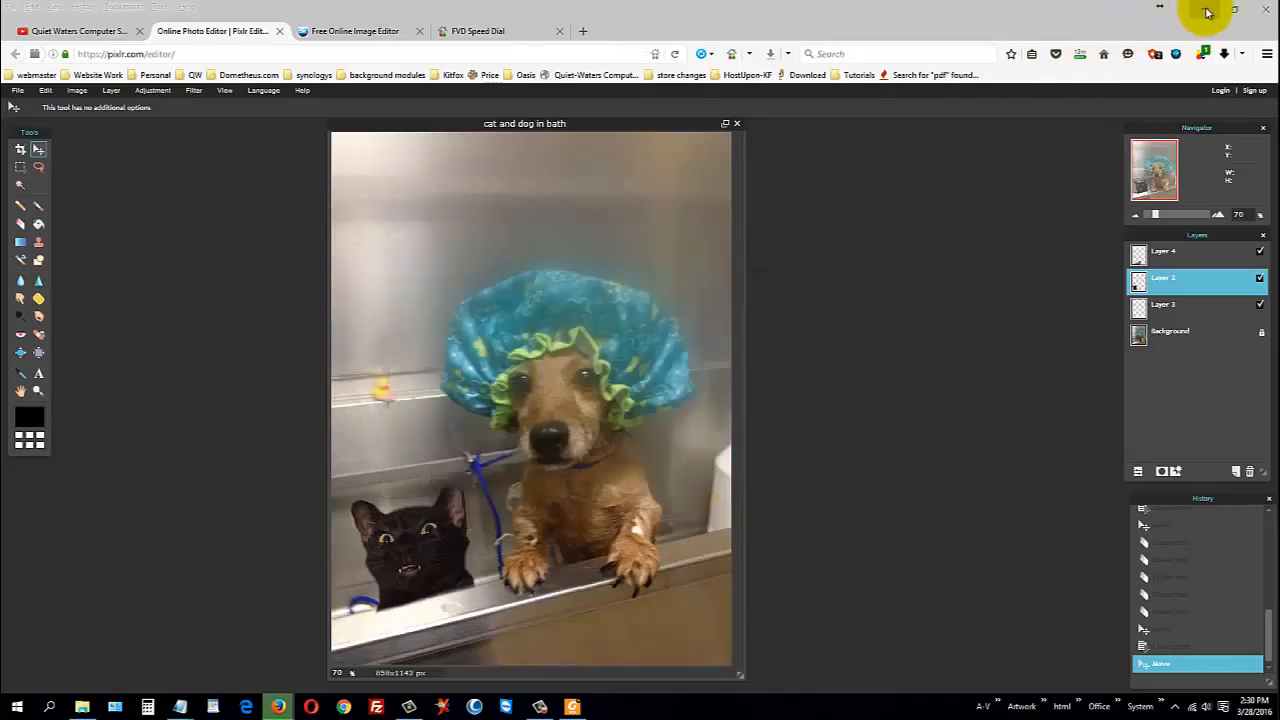
# Step: Minimize the browser and move the untitled Notepad window off the desktop, keeping it open with its unsaved text
pyautogui.click(1206, 9)
pyautogui.click(711, 236)
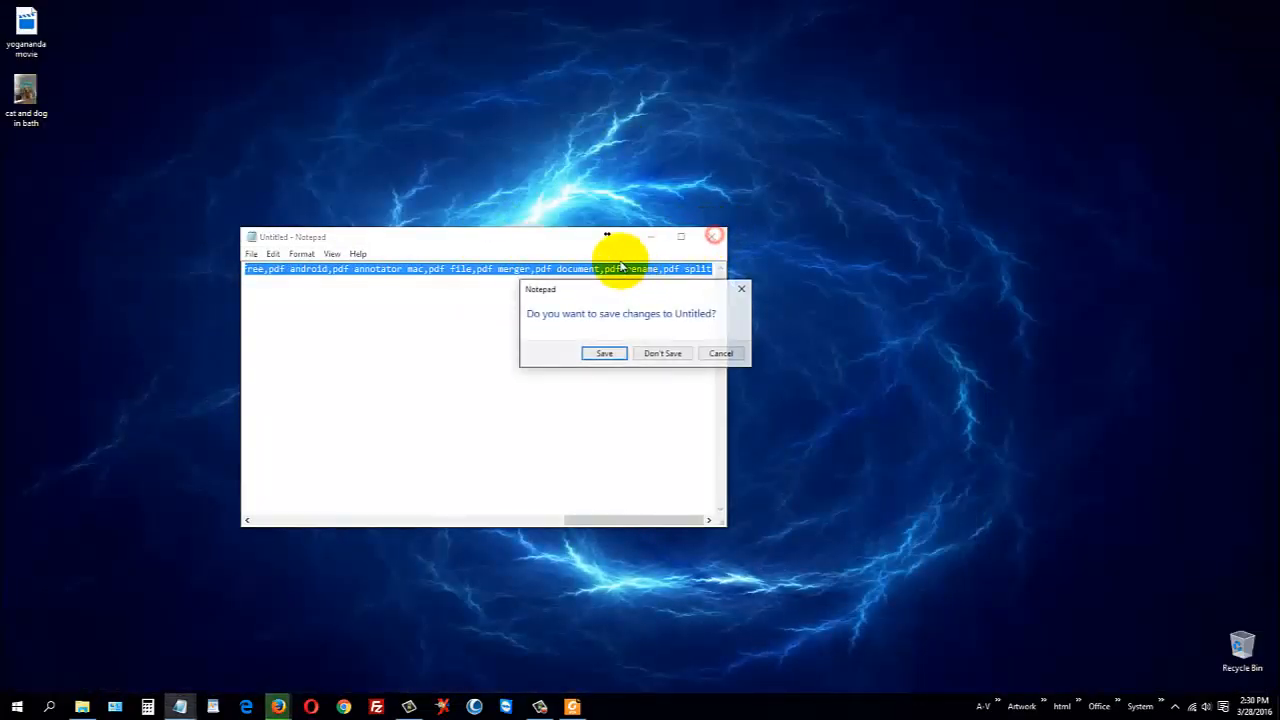
pyautogui.click(721, 353)
pyautogui.moveTo(522, 236); pyautogui.dragTo(0, 248)
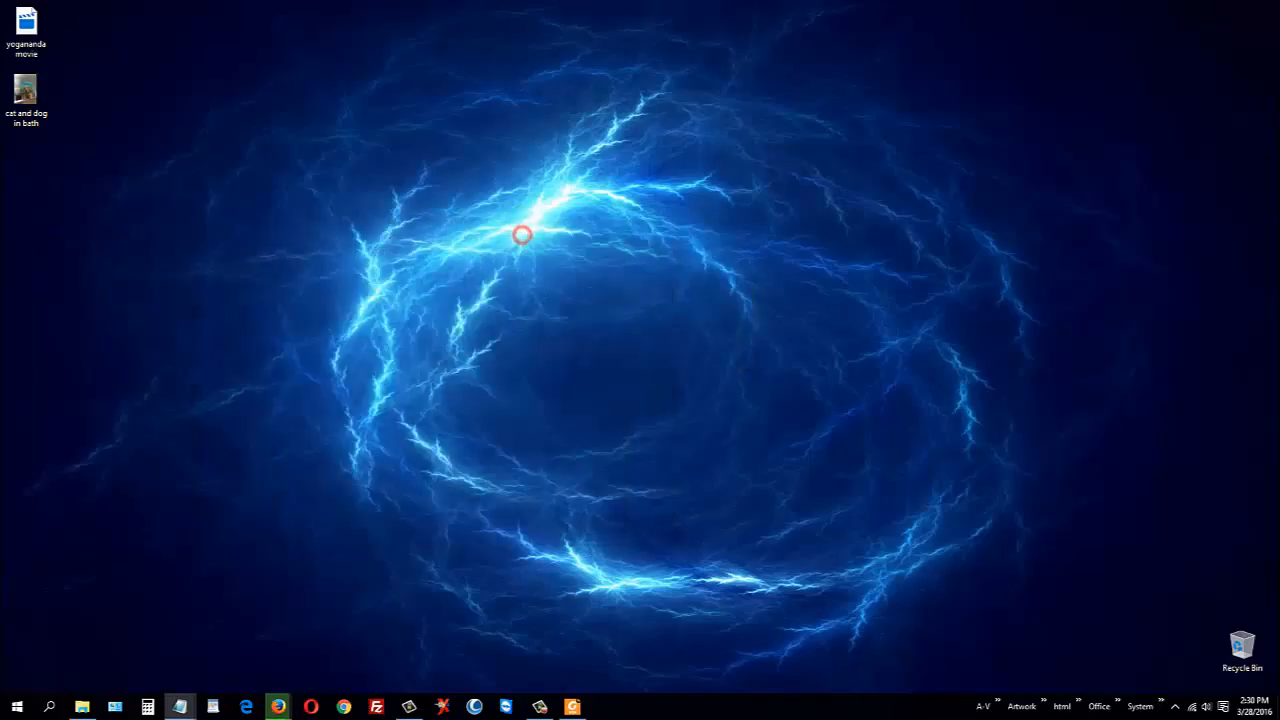
# Step: Move the "cat and dog in bath" file to the middle of the desktop and open it in Photos to view the finished picture
pyautogui.moveTo(50, 78); pyautogui.dragTo(712, 368)
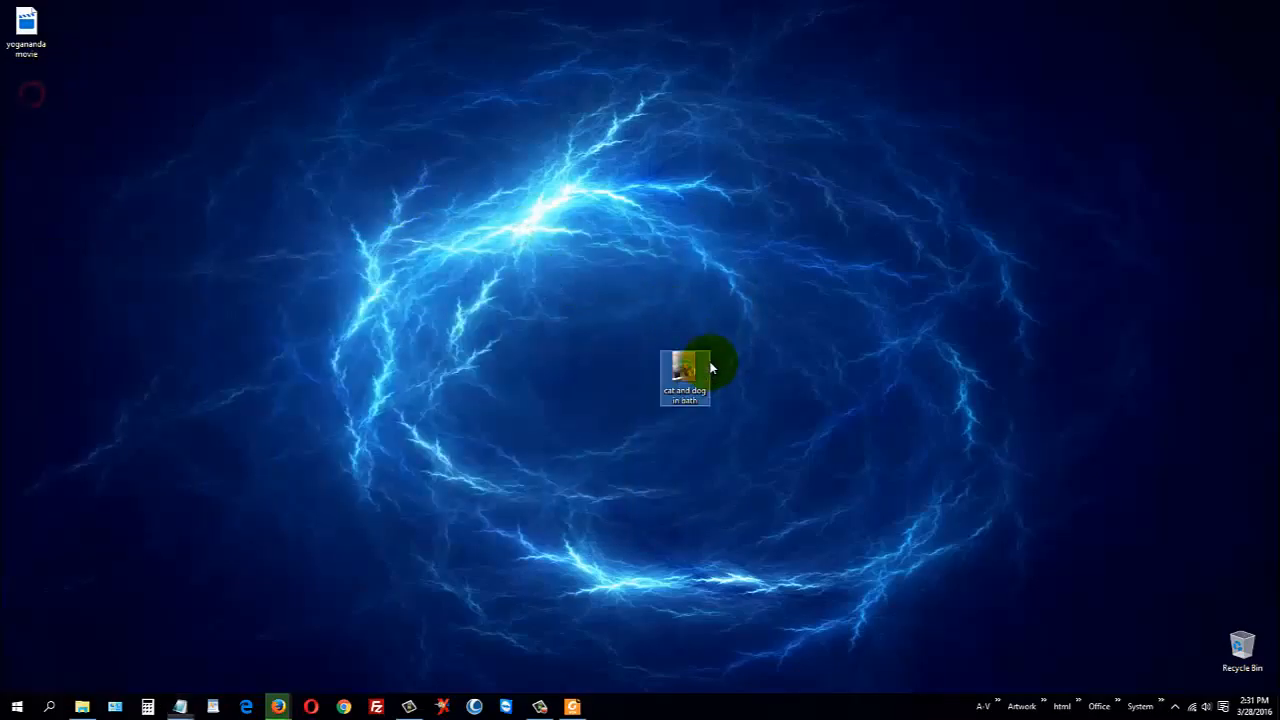
pyautogui.rightClick(703, 371)
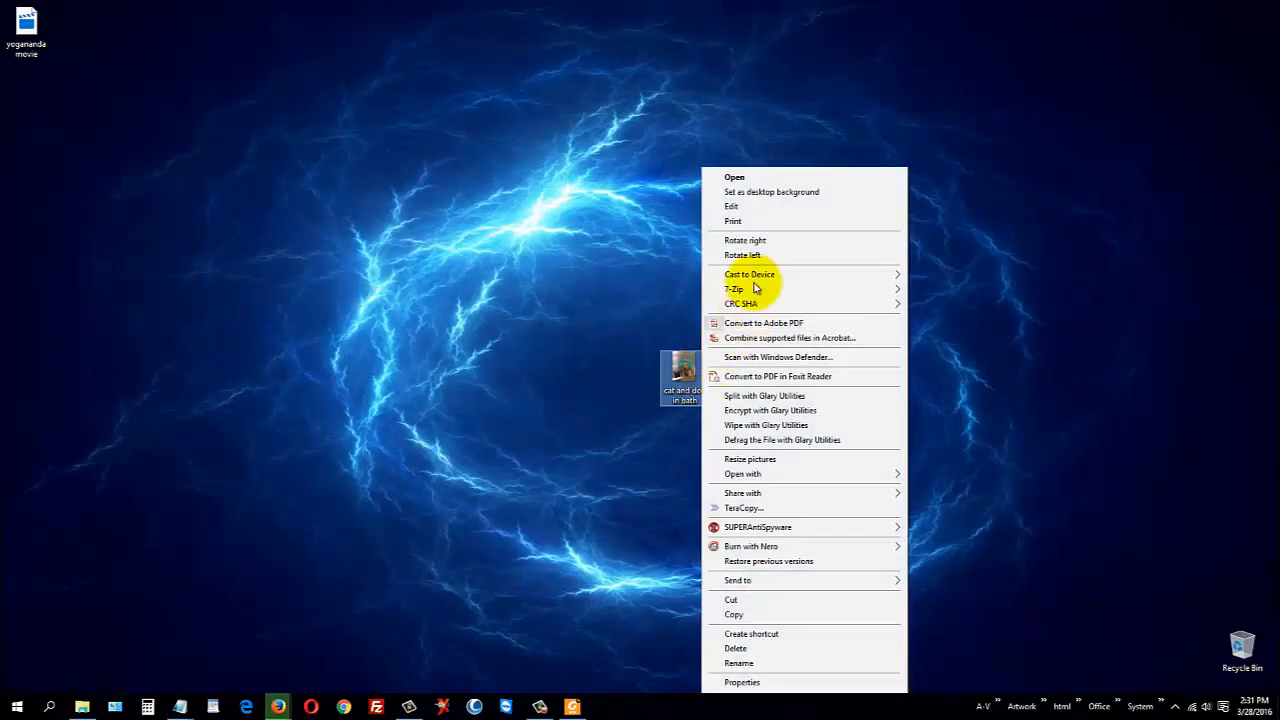
pyautogui.click(760, 174)
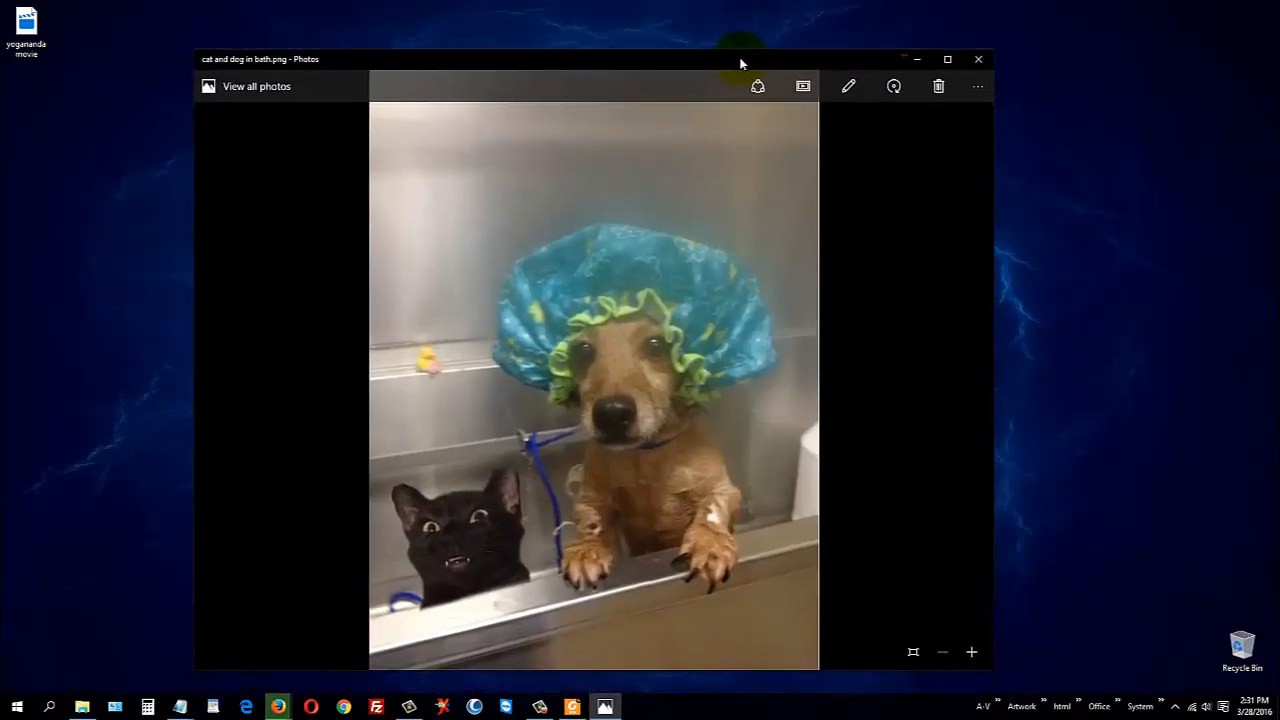
pyautogui.moveTo(710, 64); pyautogui.dragTo(730, 22)
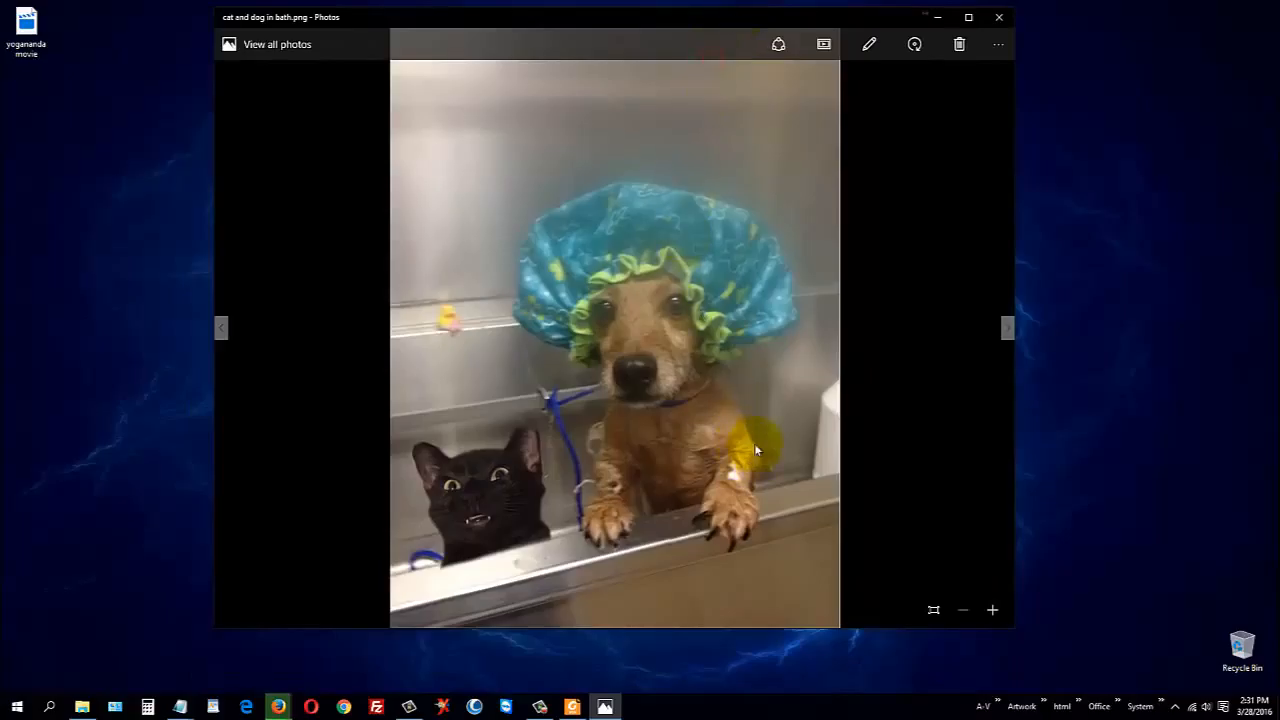